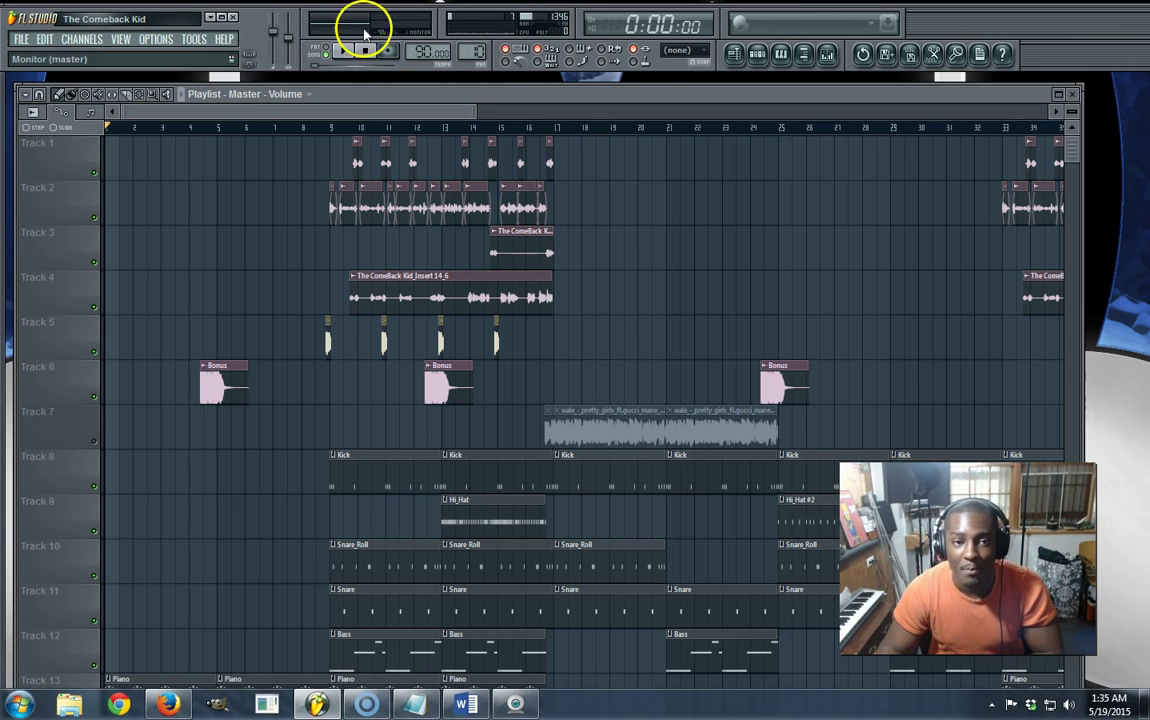
# Play the song from the beginning, and play it again from bar 9.
pyautogui.click(346, 51)
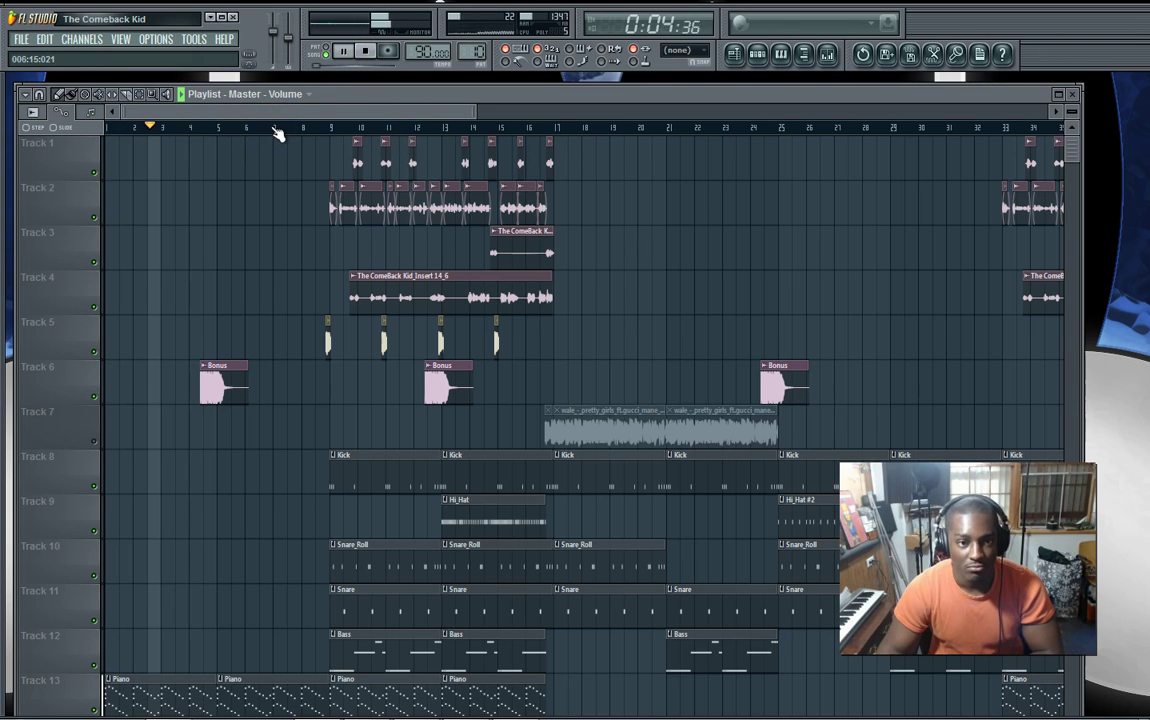
pyautogui.click(343, 51)
pyautogui.click(338, 130)
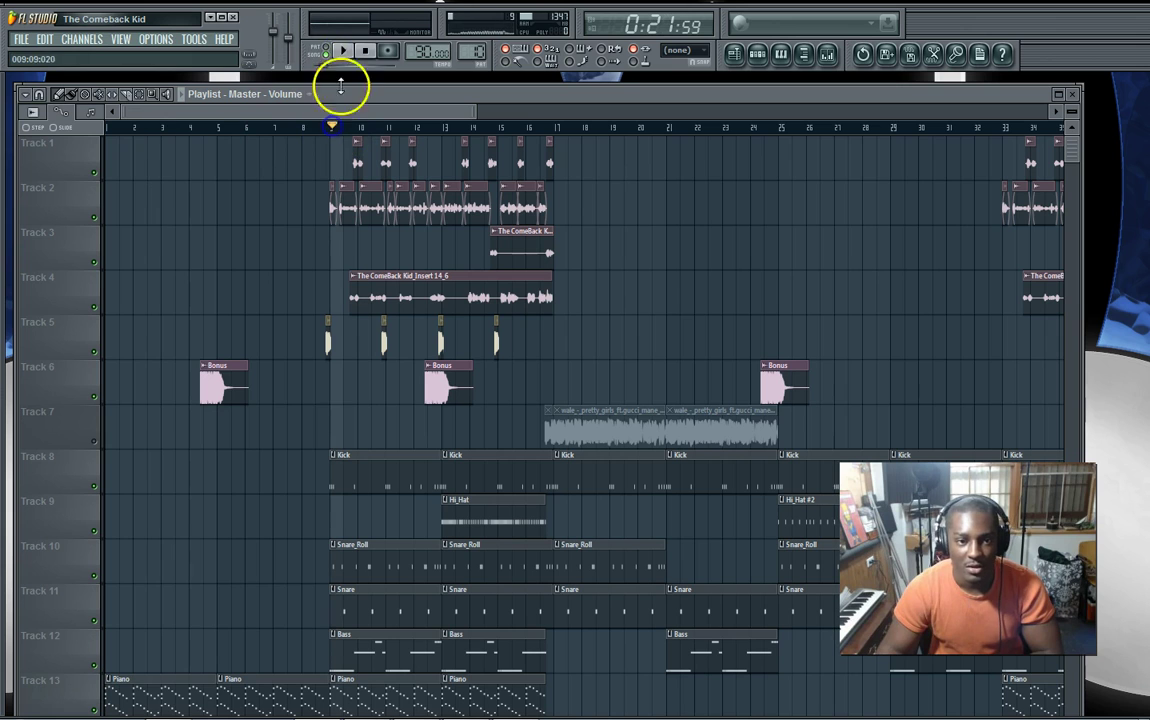
pyautogui.click(343, 51)
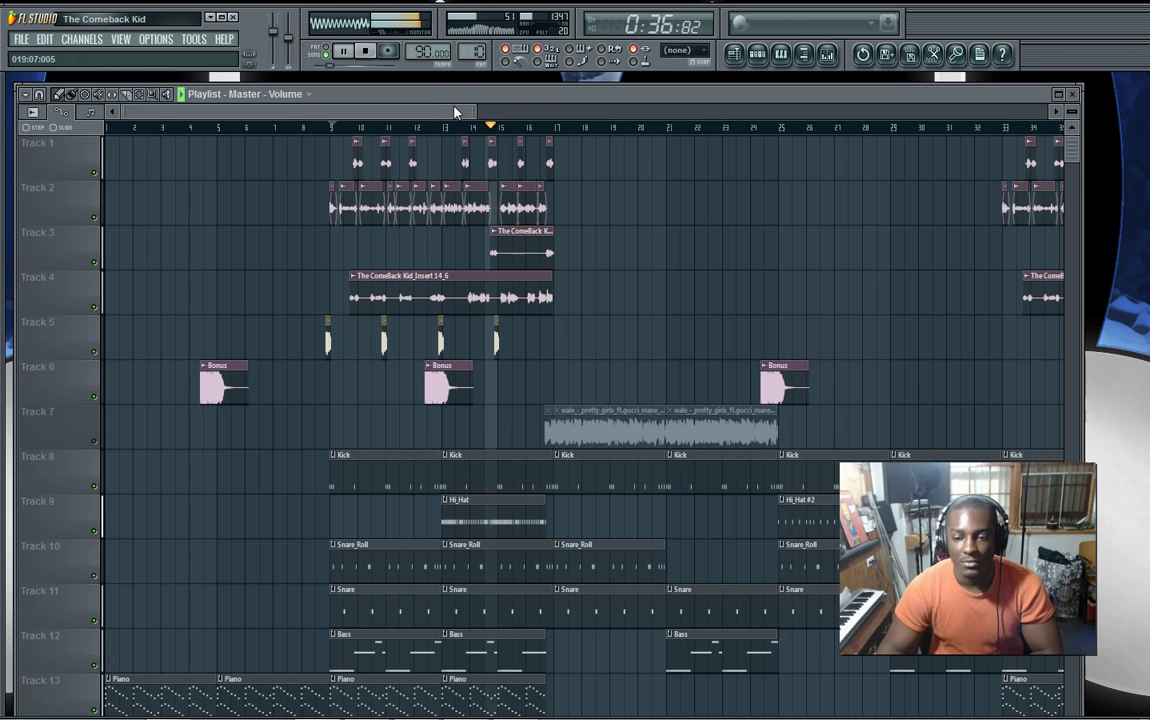
pyautogui.click(368, 54)
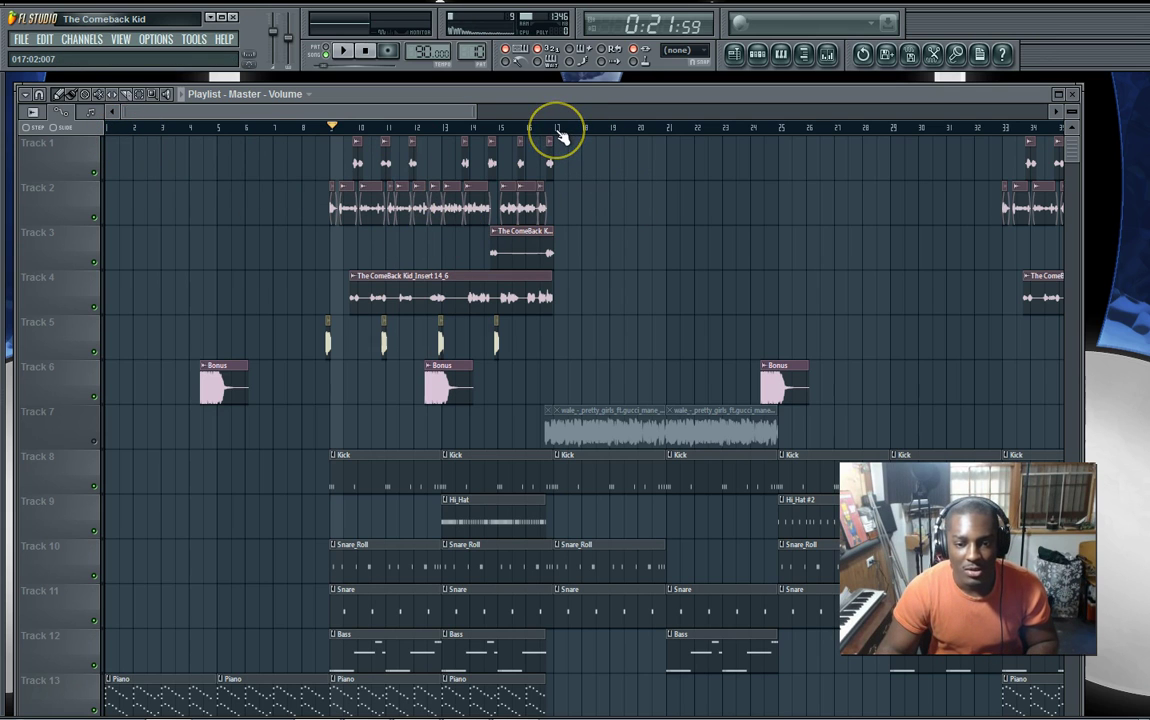
# Set the playlist snap to Cell and select bars 17 through 24 on the timeline.
pyautogui.click(558, 129)
pyautogui.moveTo(558, 129); pyautogui.dragTo(770, 130)
pyautogui.click(75, 112)
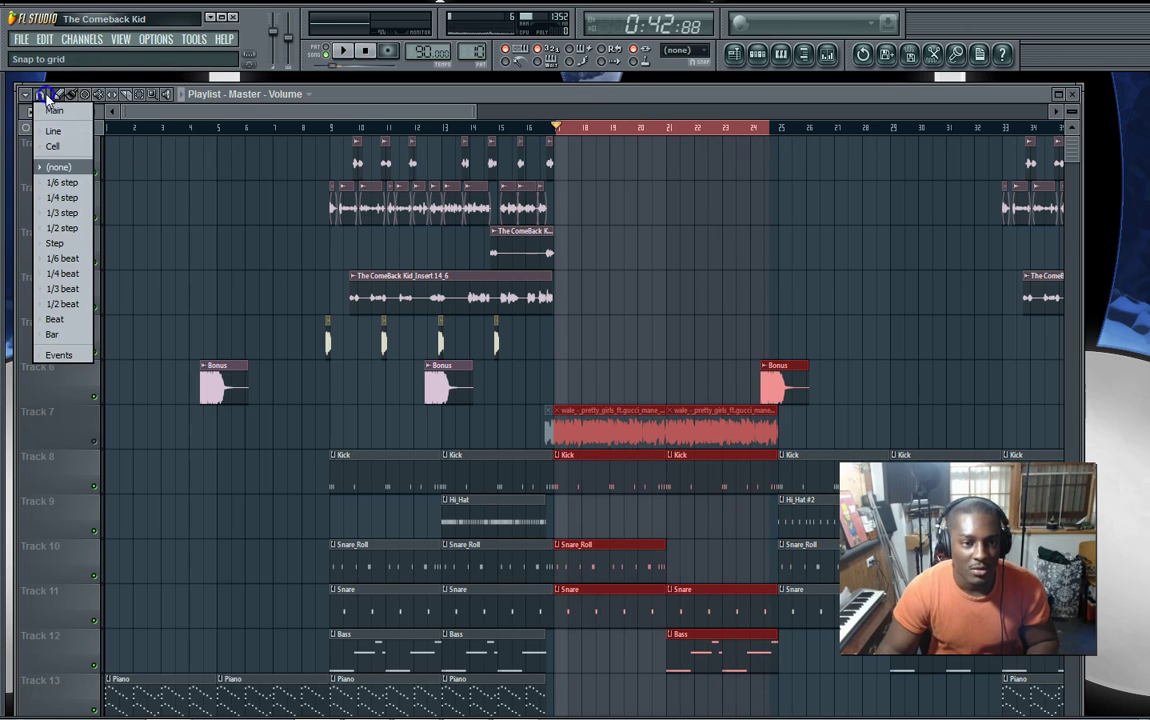
pyautogui.click(51, 141)
pyautogui.moveTo(558, 129); pyautogui.dragTo(778, 130)
# Play the selected section briefly while watching the levels in the mixer, and stop playback.
pyautogui.click(829, 56)
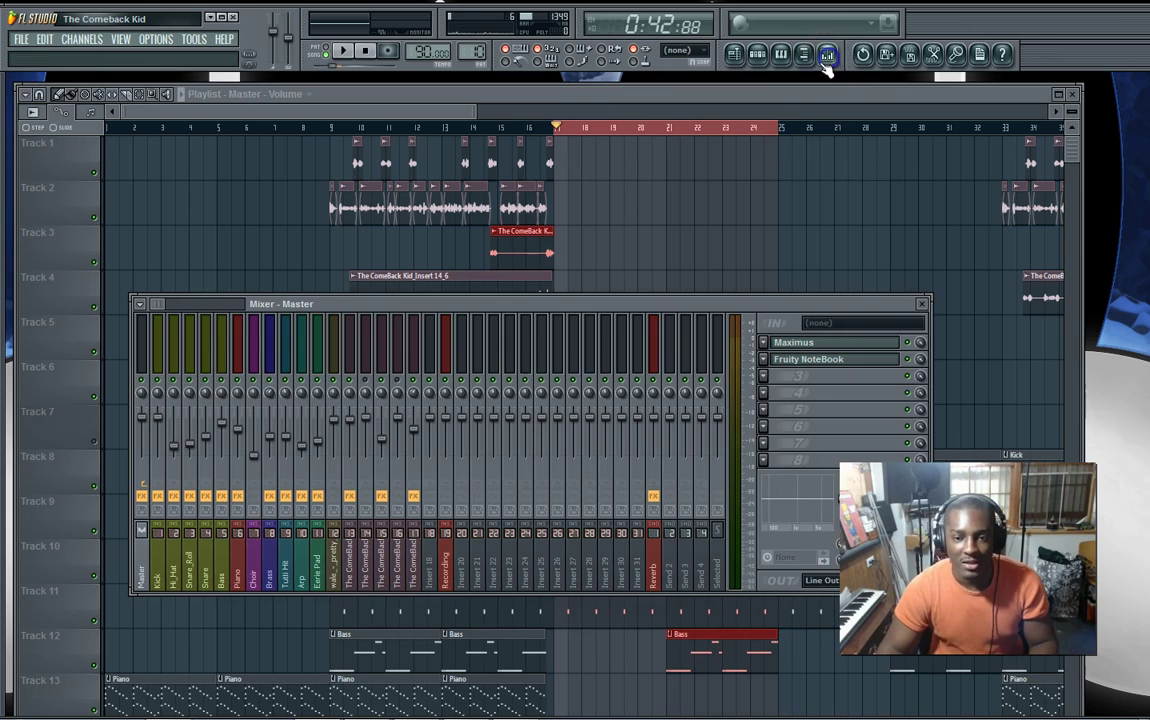
pyautogui.press('F9')
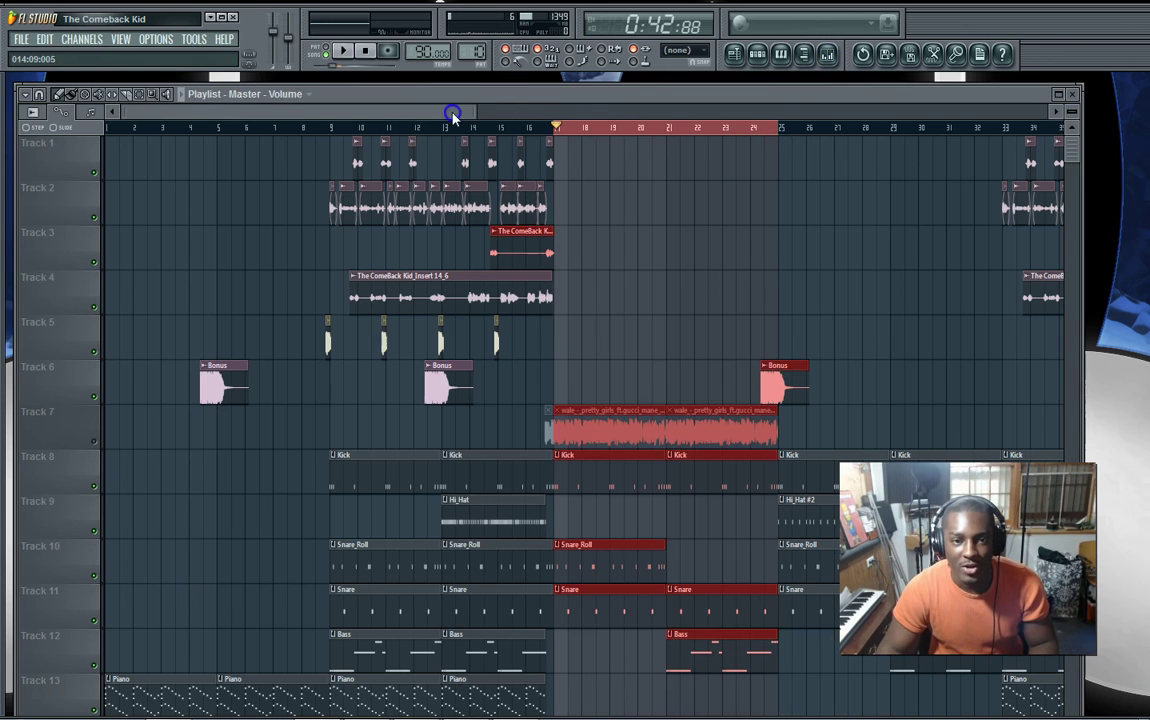
pyautogui.click(344, 51)
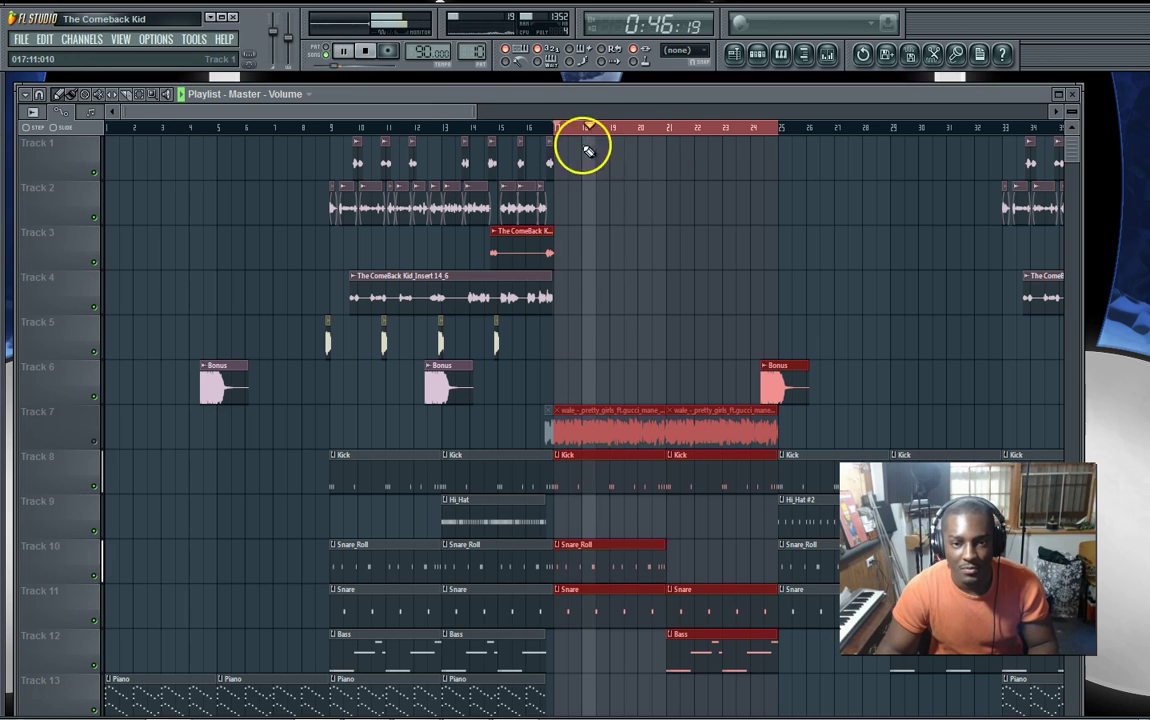
pyautogui.click(830, 55)
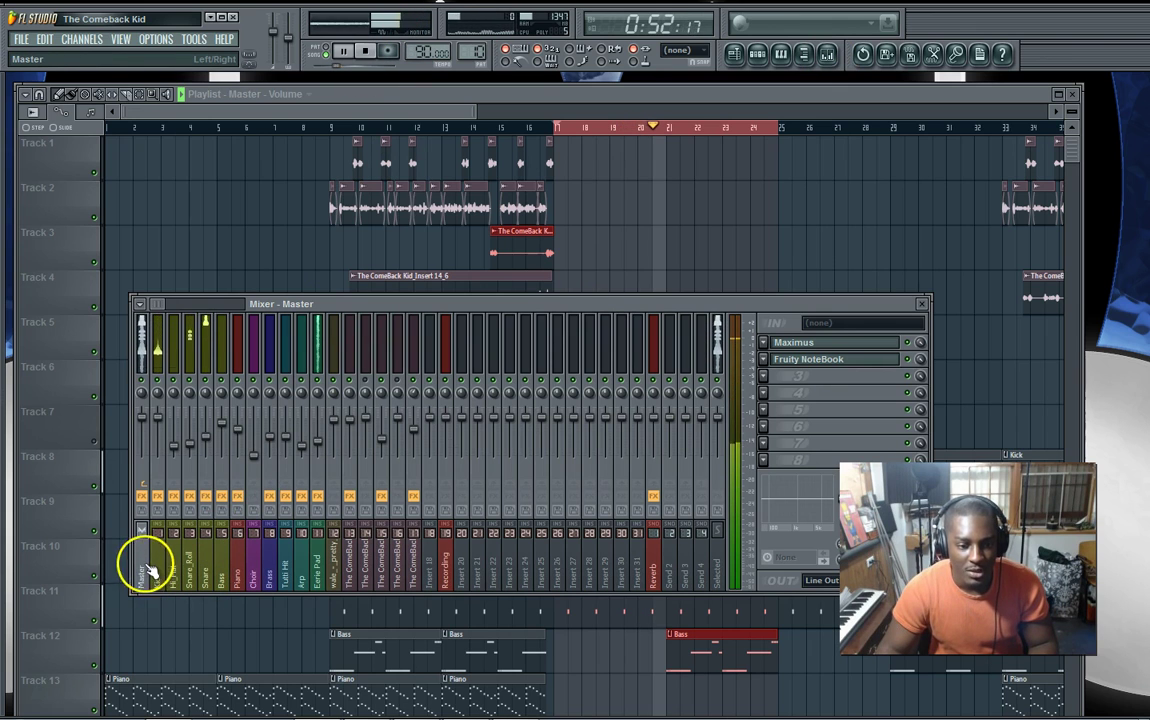
pyautogui.press('space')
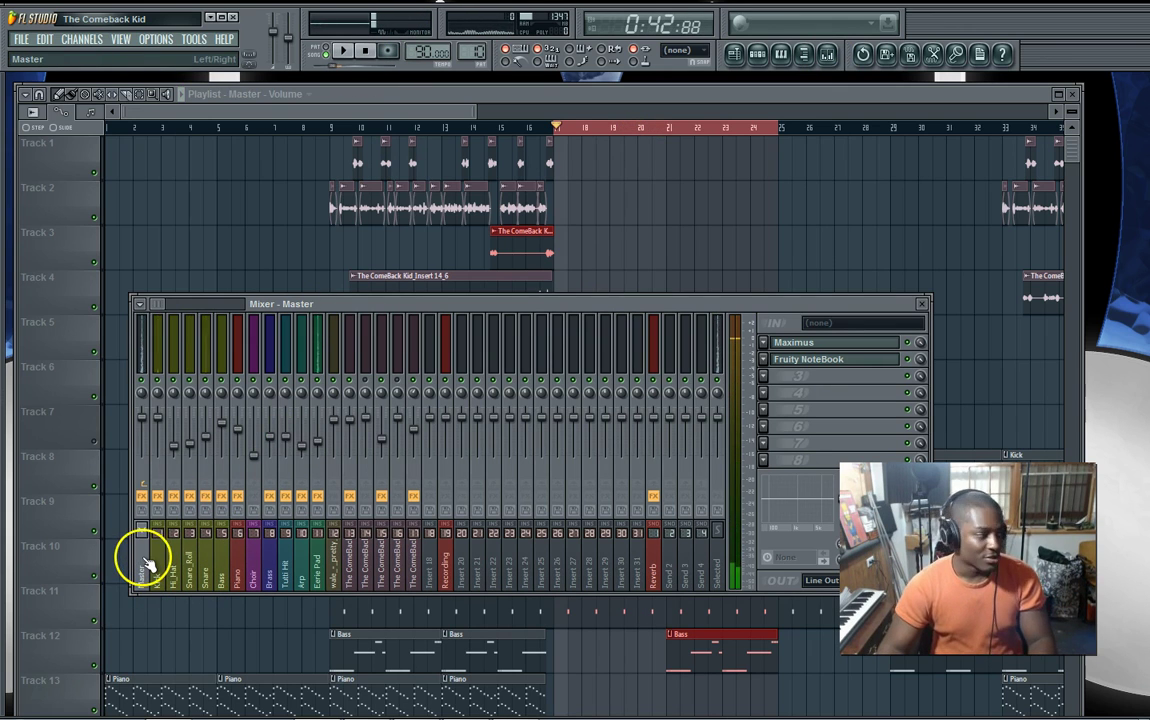
# Move the Maximus effect down to the last effect slot of the master track.
pyautogui.click(778, 392)
pyautogui.moveTo(782, 393)
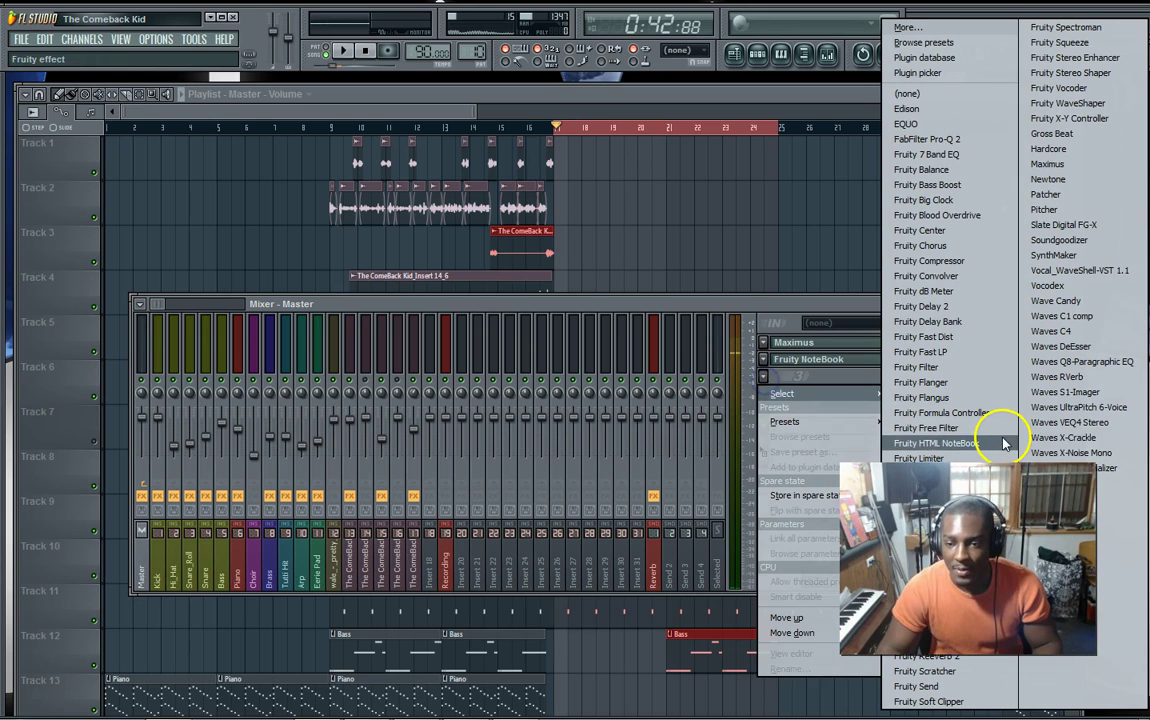
pyautogui.click(775, 301)
pyautogui.scroll(-7, 804, 342)
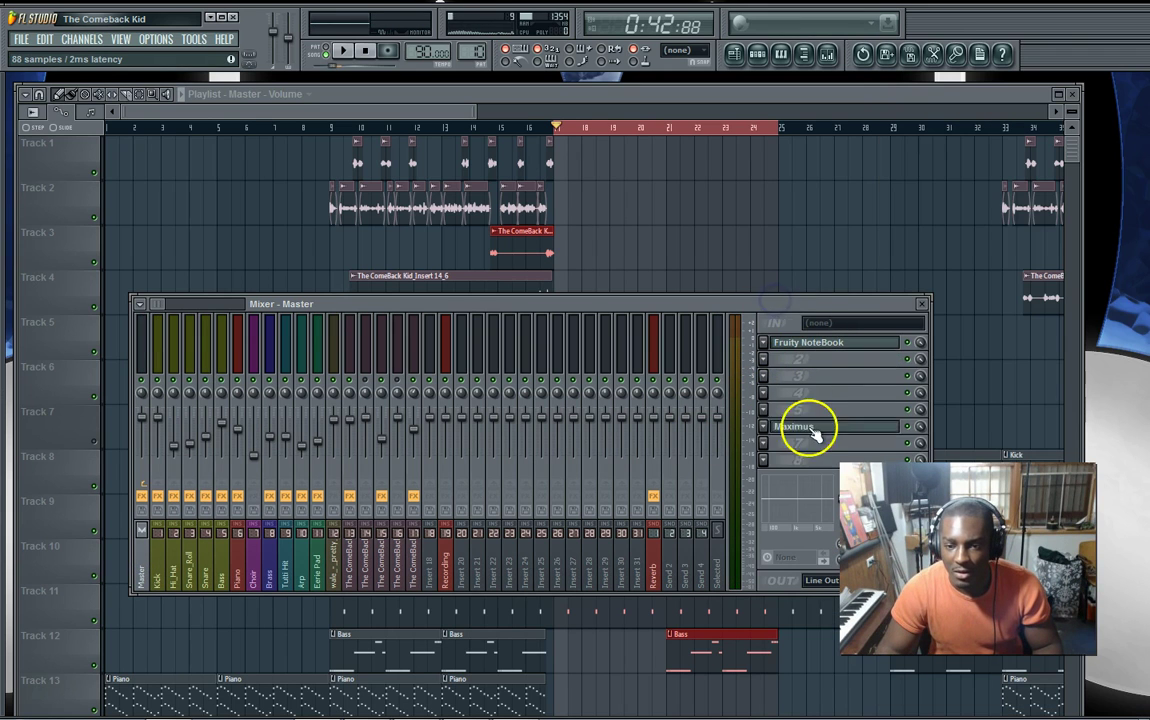
# Load Fruity Filter into the second effect slot of the master track.
pyautogui.click(771, 359)
pyautogui.moveTo(782, 377)
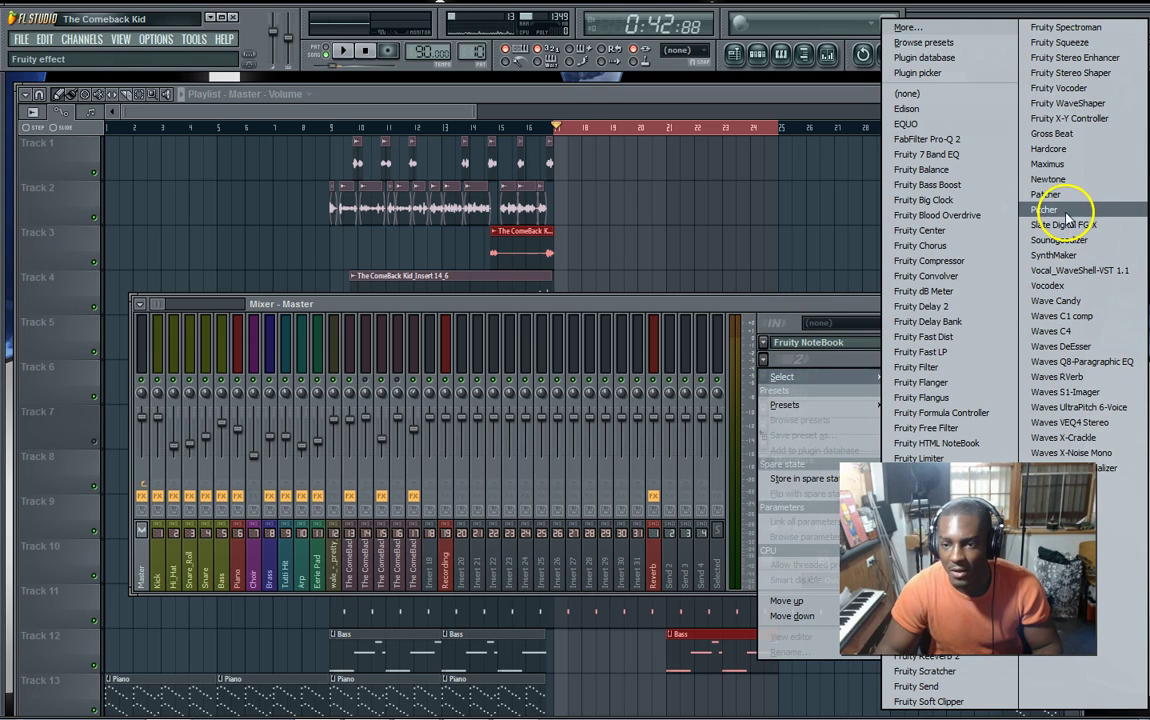
pyautogui.click(917, 366)
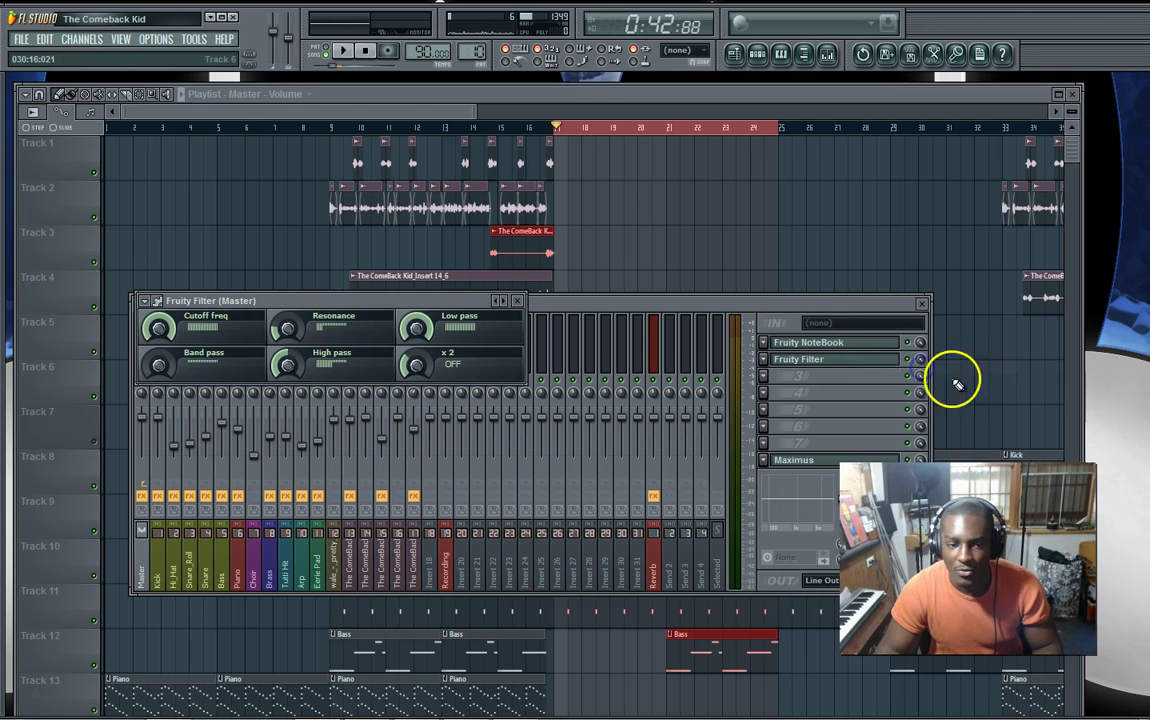
# Apply the Retro sound preset to the Fruity Filter and return to the mixer.
pyautogui.click(145, 305)
pyautogui.moveTo(162, 336)
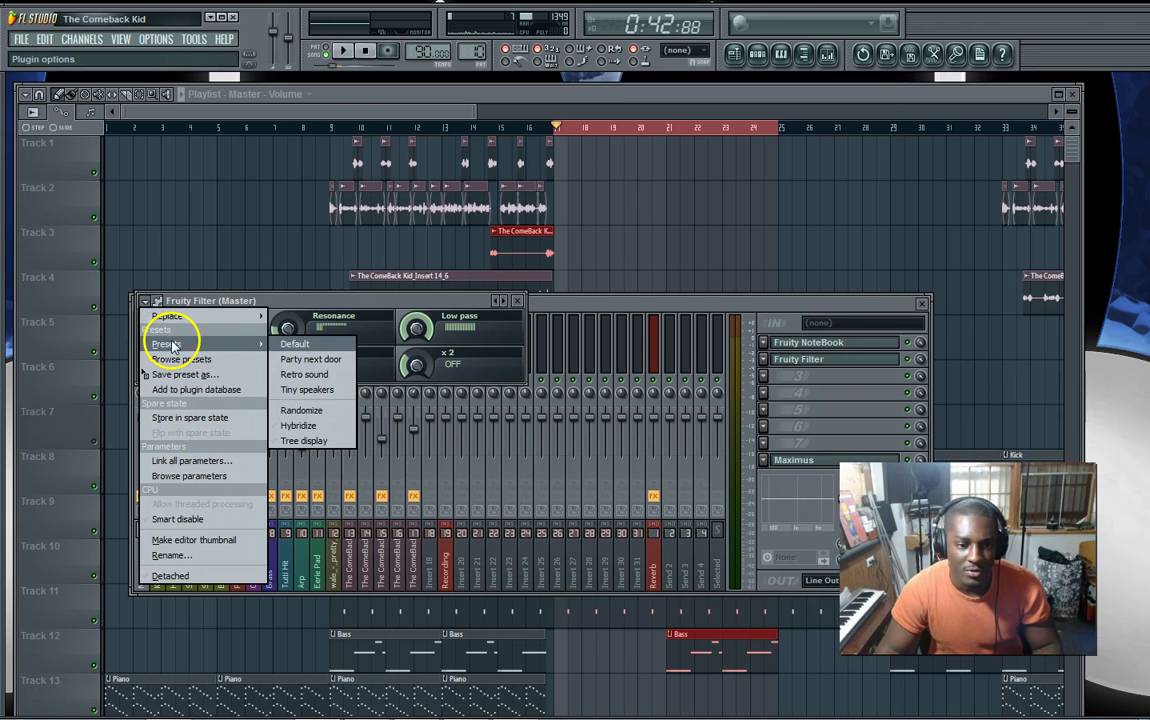
pyautogui.click(292, 376)
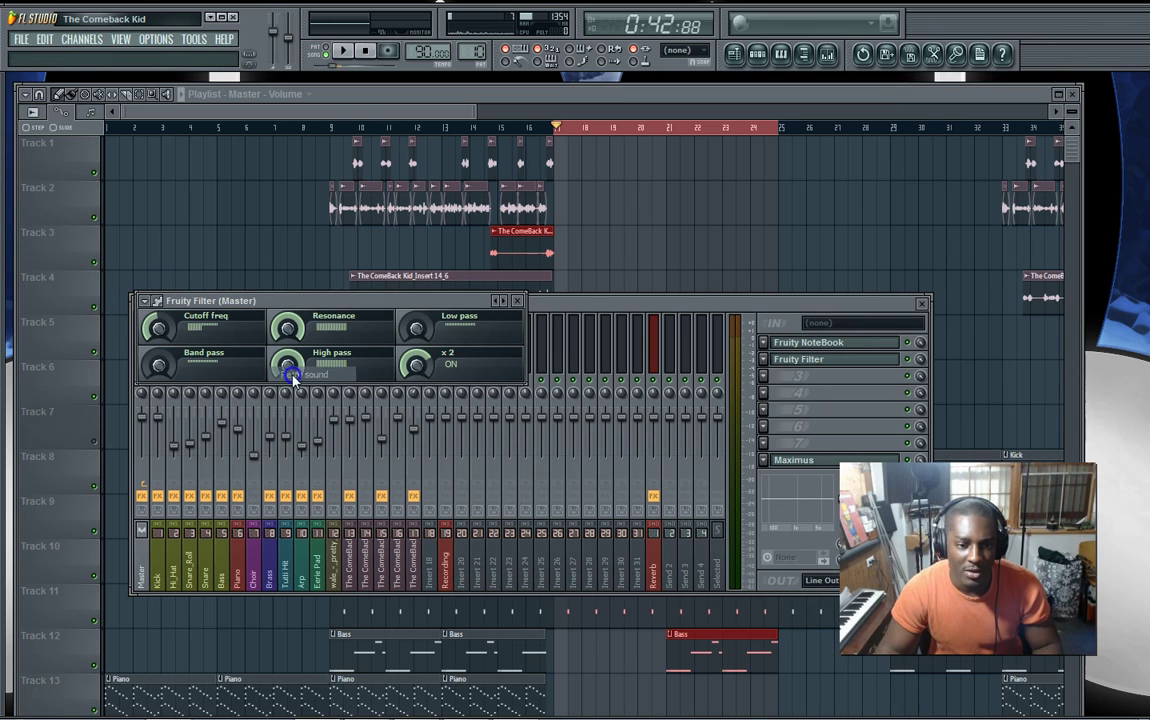
pyautogui.click(801, 303)
# Play the selected section through the Fruity Filter and try lowering its mix level to 17%.
pyautogui.press('space')
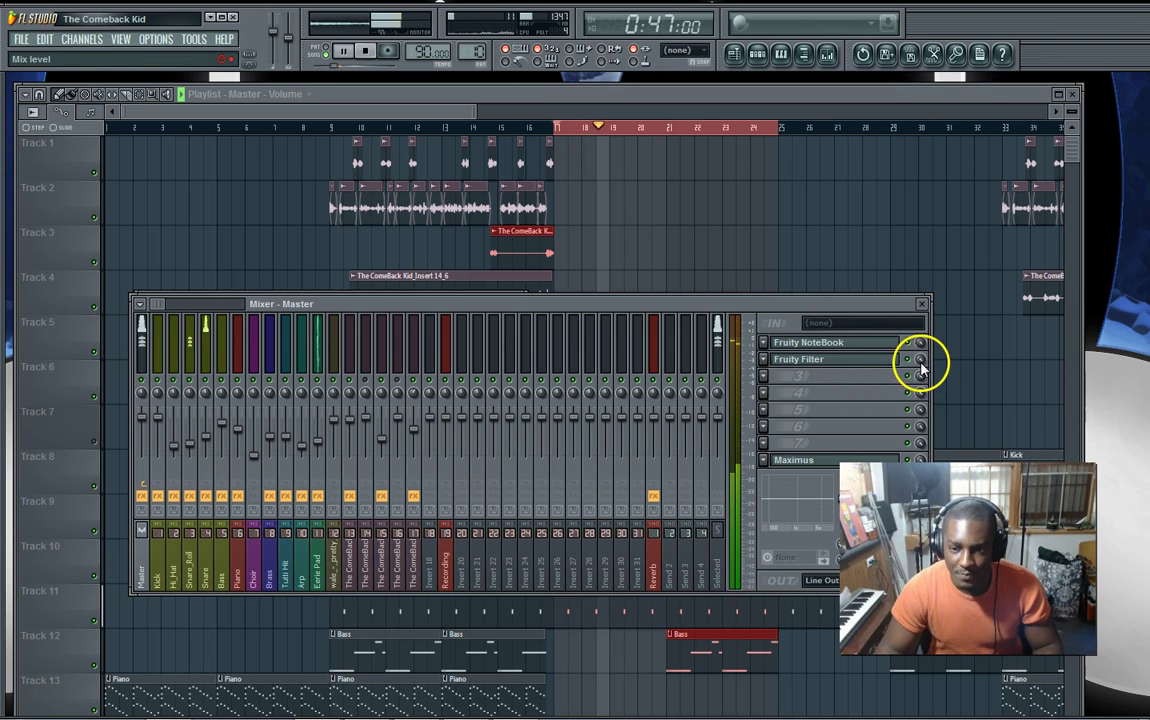
pyautogui.press('space')
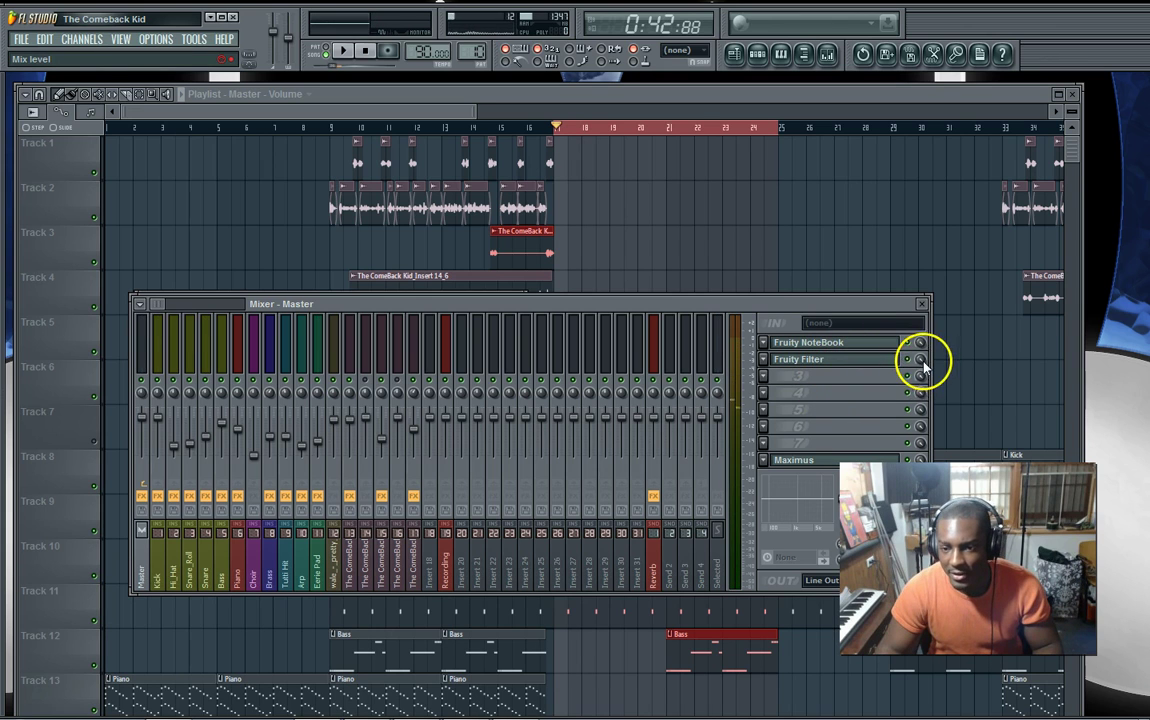
pyautogui.moveTo(947, 435); pyautogui.dragTo(923, 412)
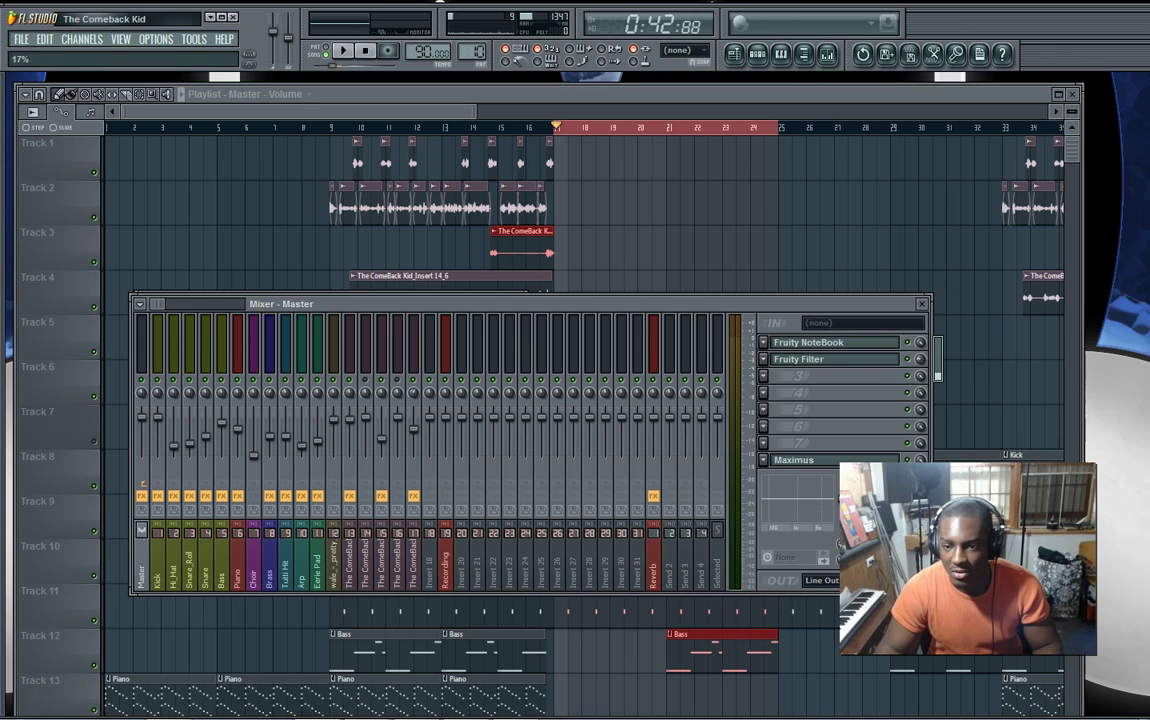
pyautogui.moveTo(1030, 452); pyautogui.dragTo(995, 357)
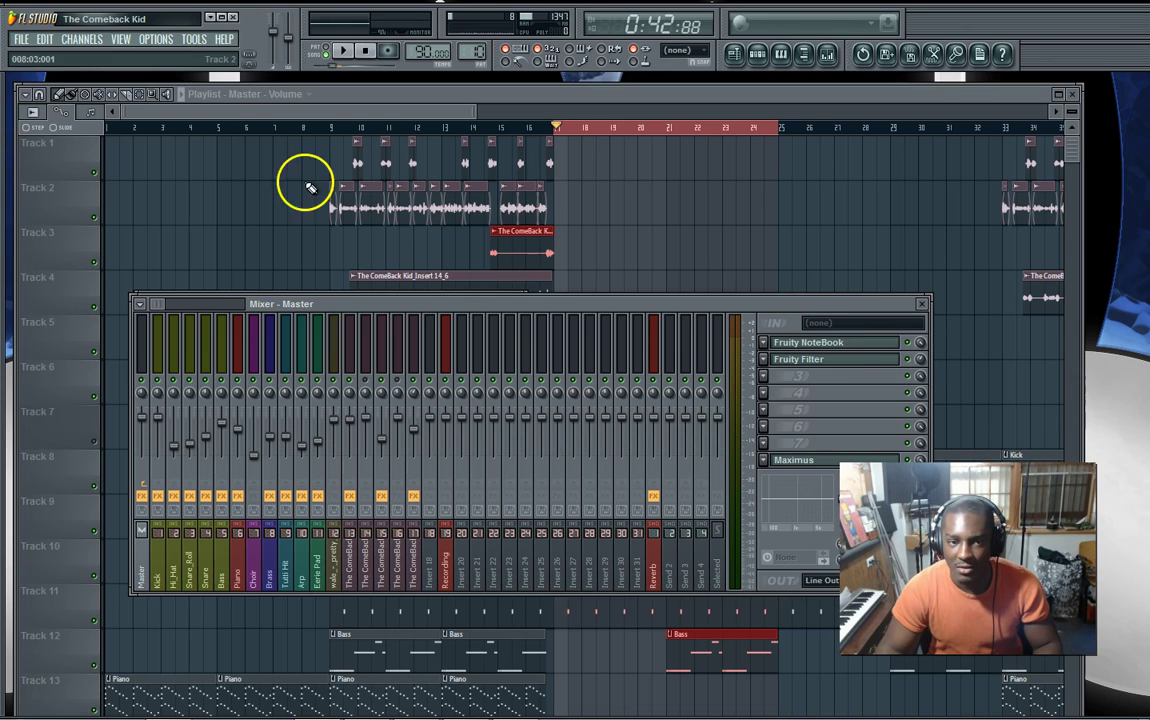
pyautogui.hotkey('alt', 'F8')
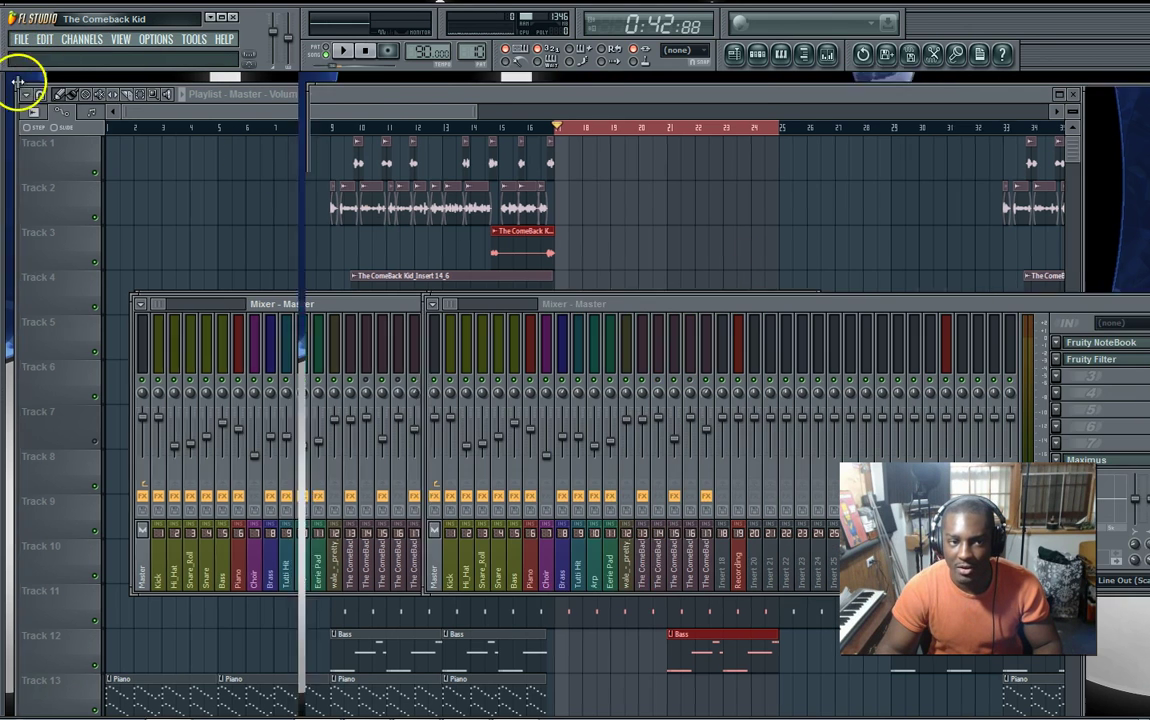
pyautogui.hotkey('alt', 'F8')
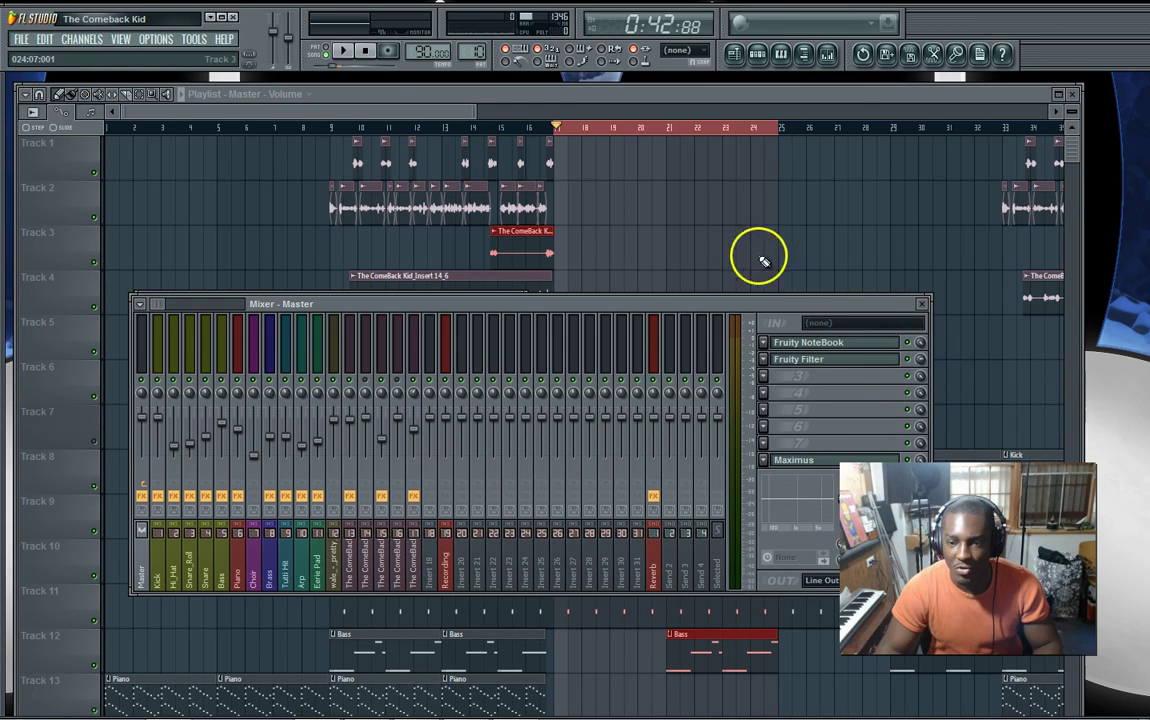
# Try the Fruity Filter's mix level at 100% and turn it fully down.
pyautogui.moveTo(918, 360); pyautogui.dragTo(907, 407)
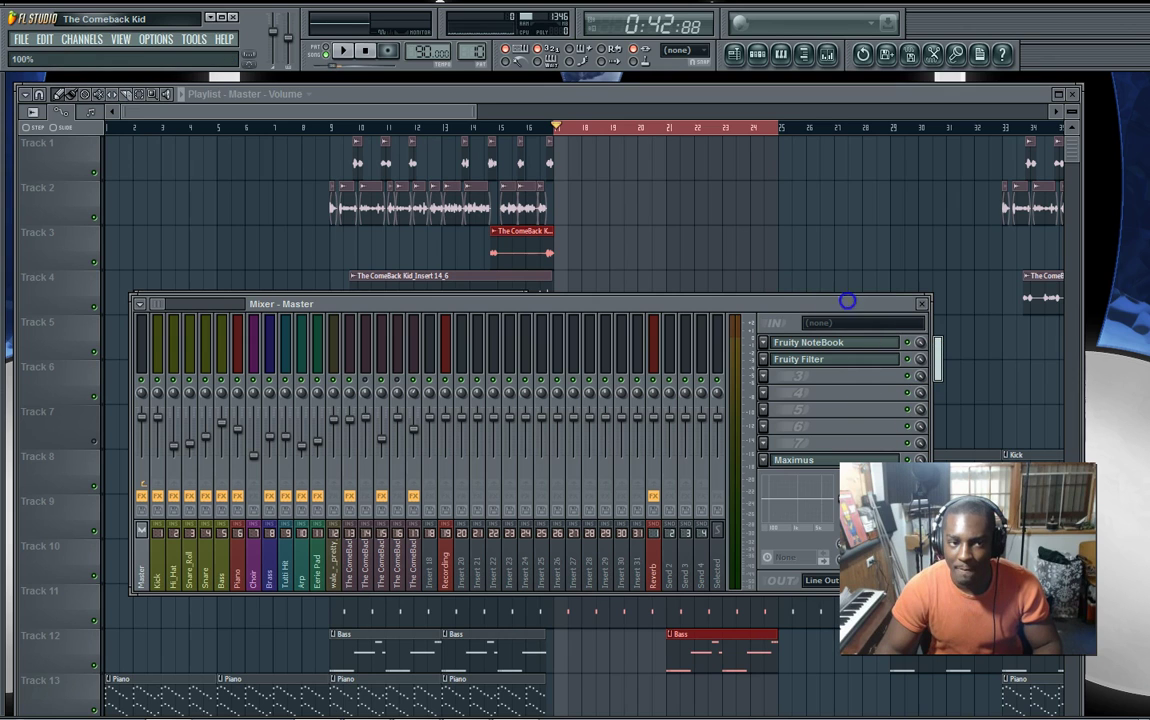
pyautogui.moveTo(848, 301); pyautogui.dragTo(862, 433)
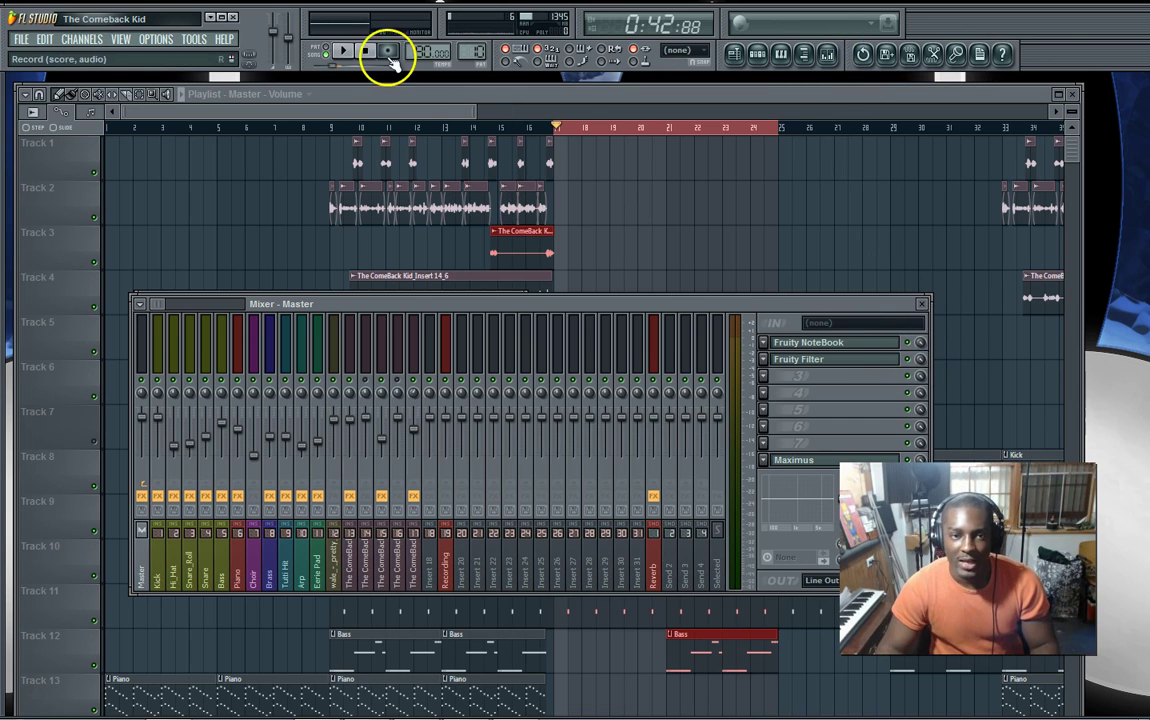
pyautogui.click(921, 360)
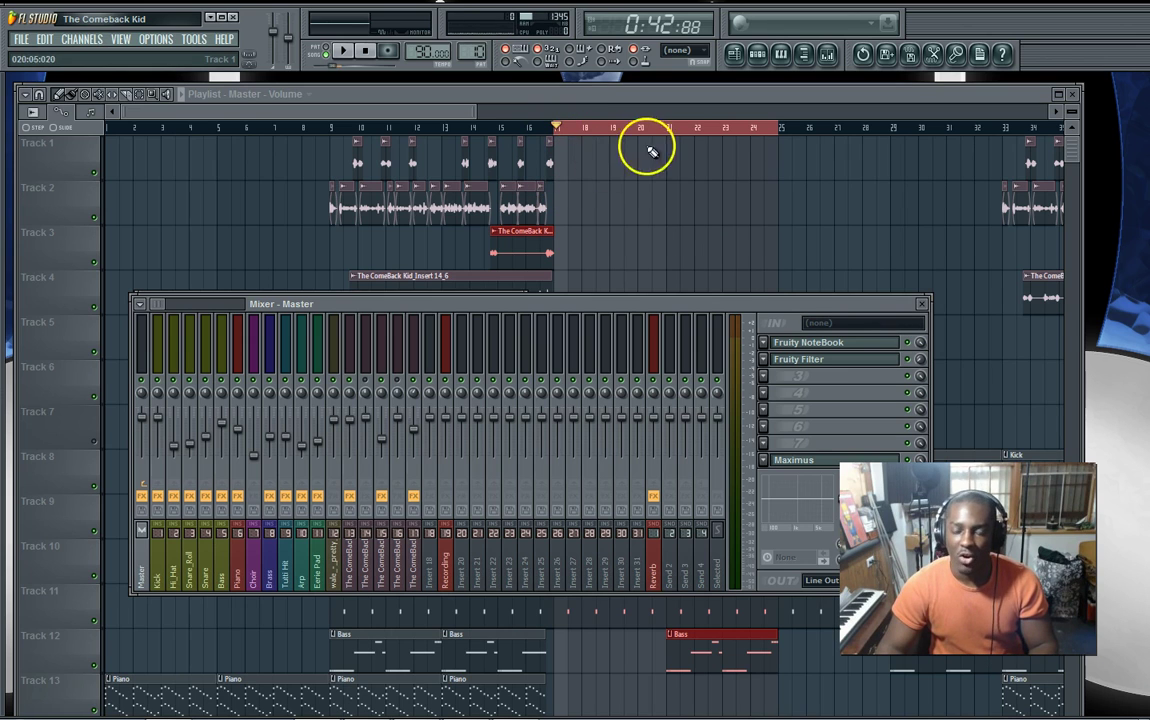
# Create an automation clip for the Fruity Filter's mix level across the selected bars.
pyautogui.click(560, 167)
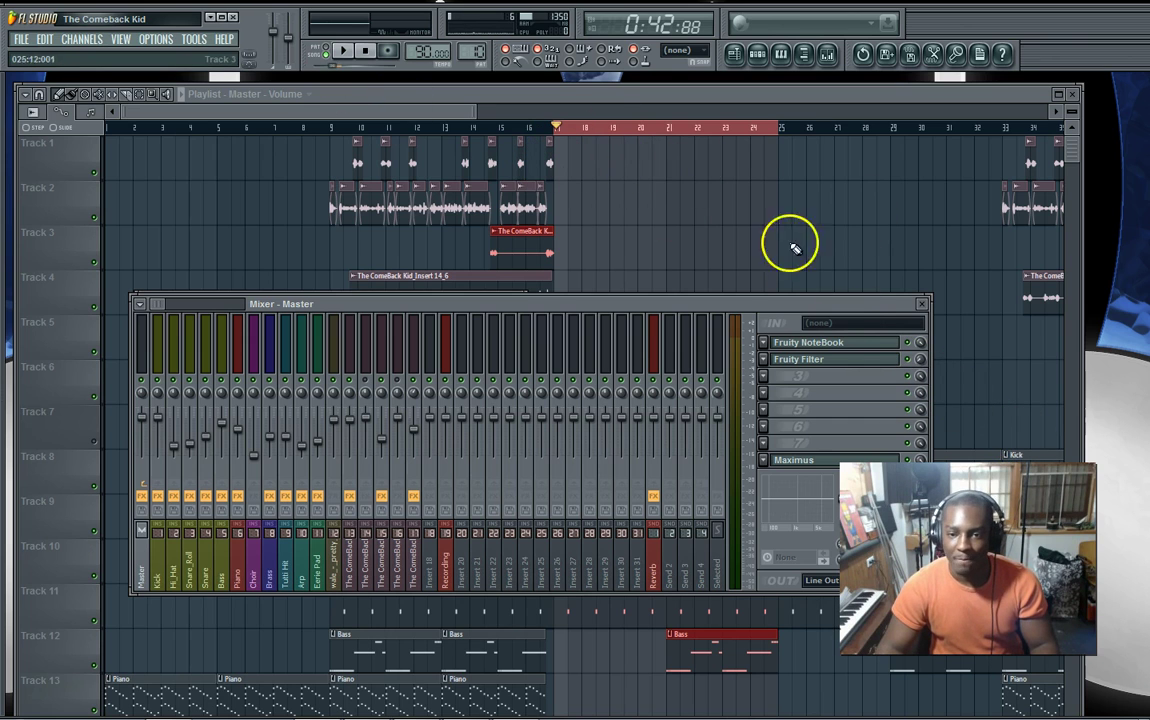
pyautogui.rightClick(919, 362)
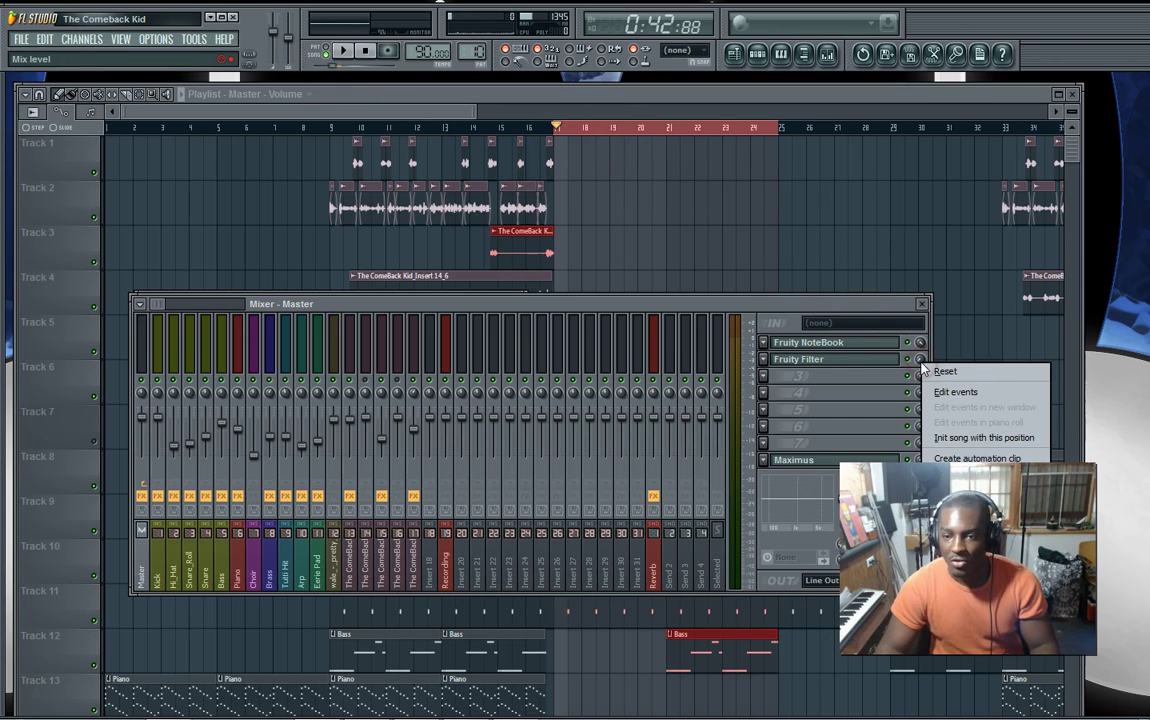
pyautogui.click(960, 458)
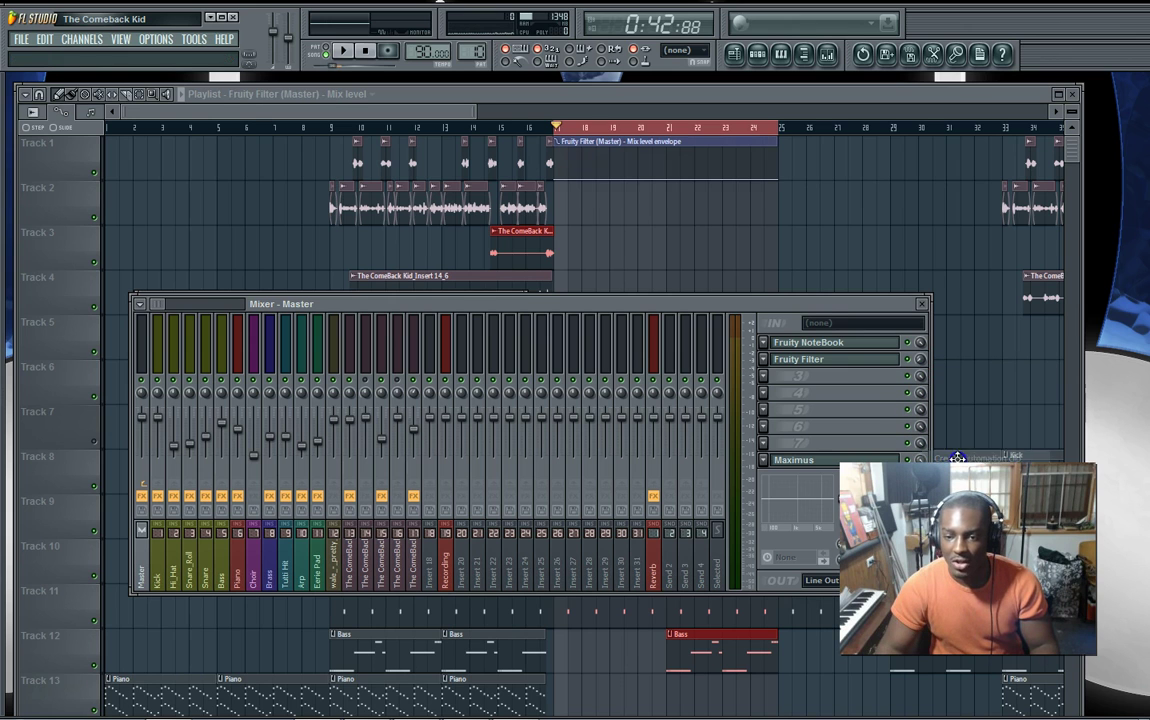
# Examine the mix level automation clip up close and briefly play the selected section.
pyautogui.moveTo(460, 112); pyautogui.dragTo(535, 117)
pyautogui.scroll(4, 502, 130)
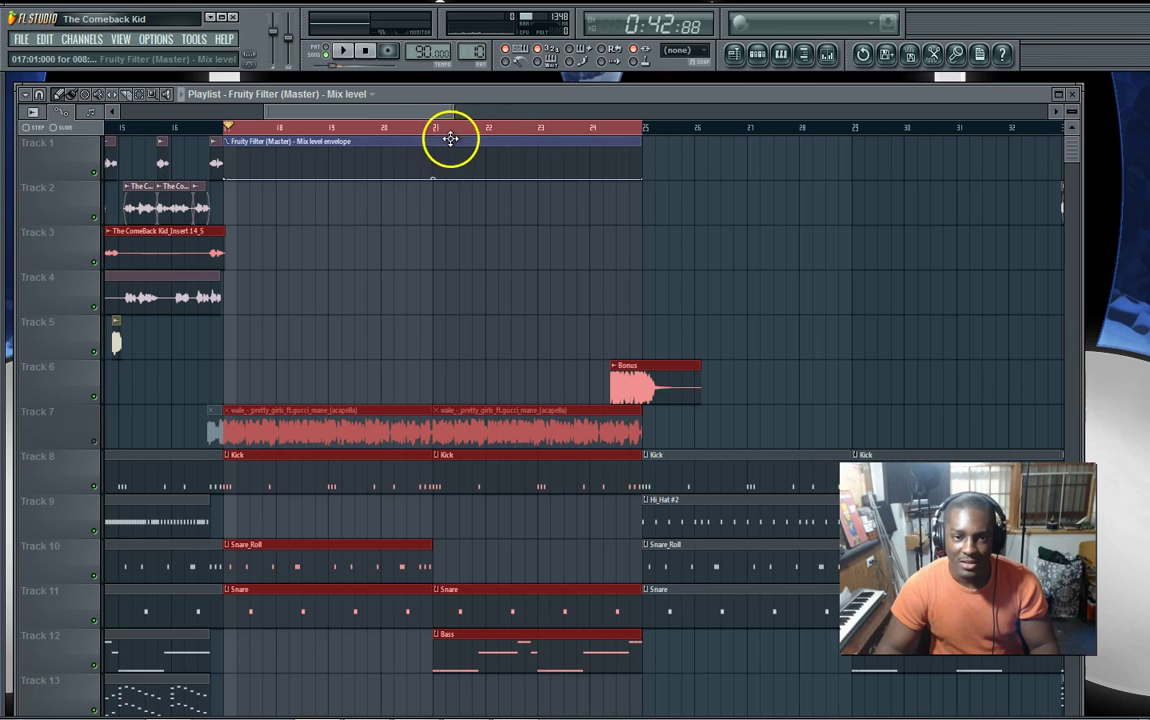
pyautogui.moveTo(420, 111); pyautogui.dragTo(427, 109)
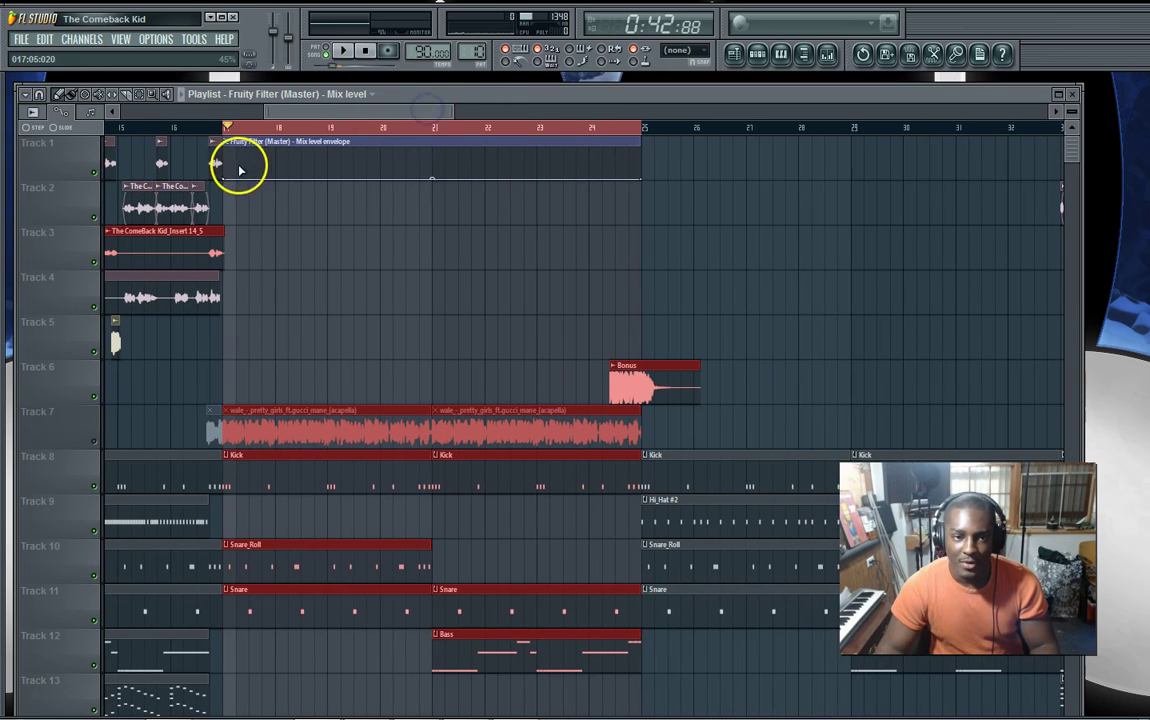
pyautogui.click(341, 51)
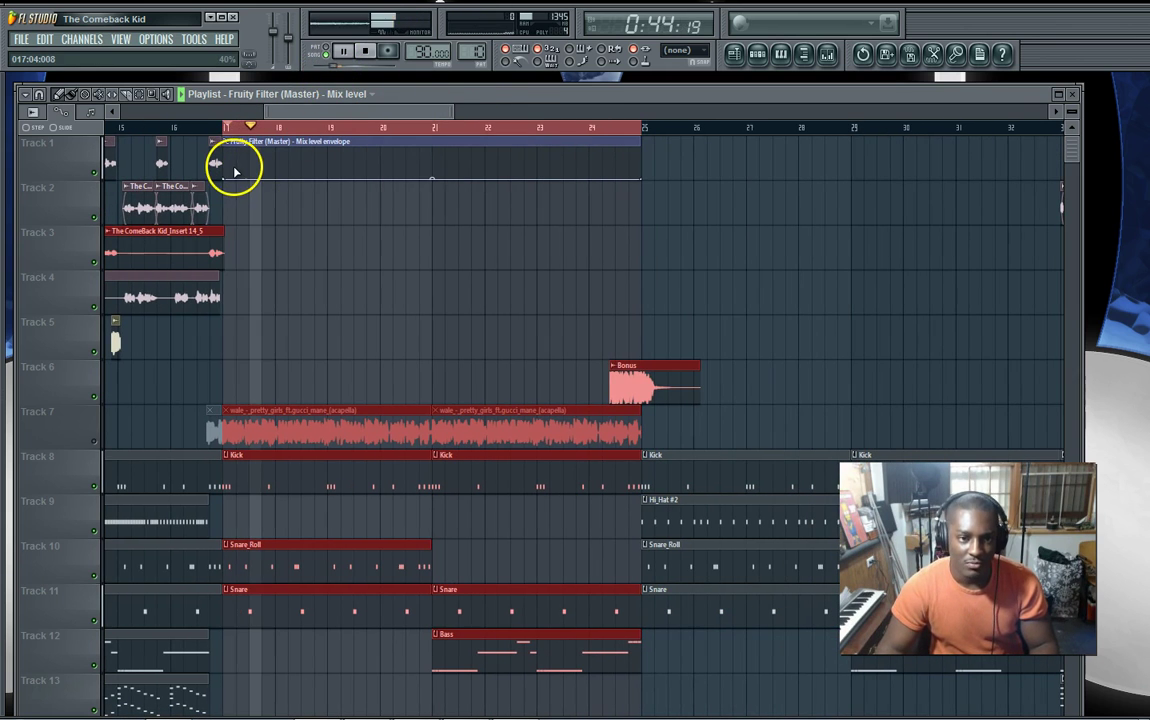
pyautogui.press('space')
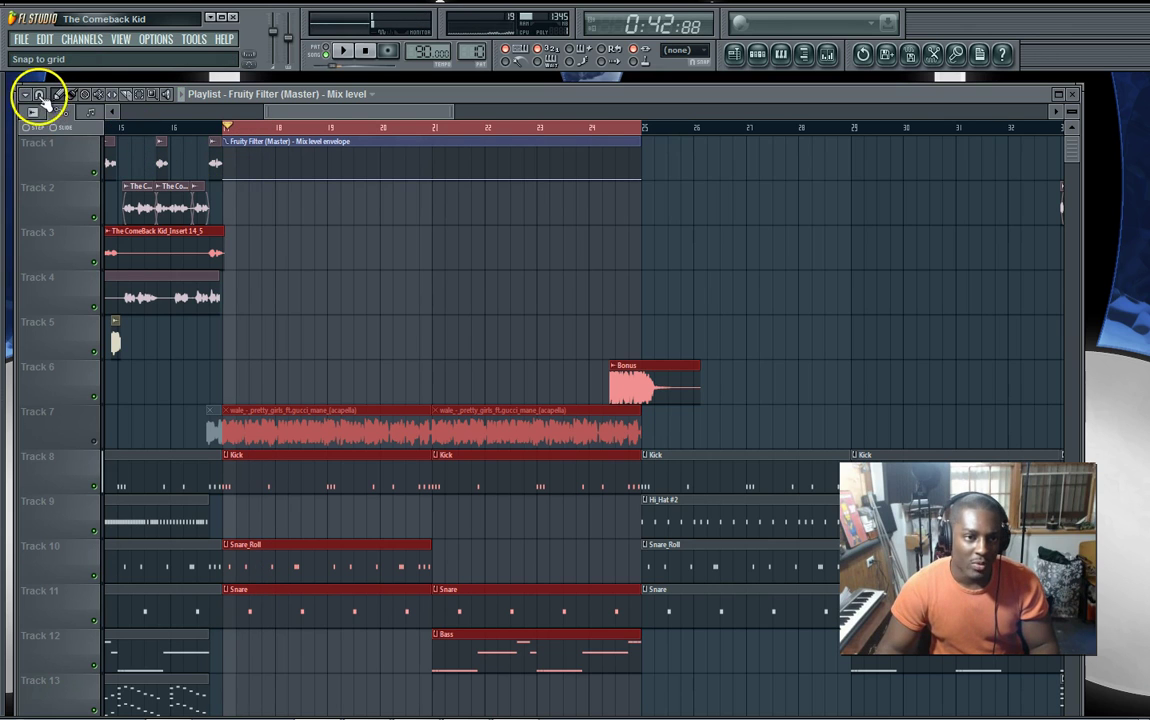
# Set the playlist snap to none and add a point at 62% at the bar 17 start of the mix level envelope.
pyautogui.click(38, 95)
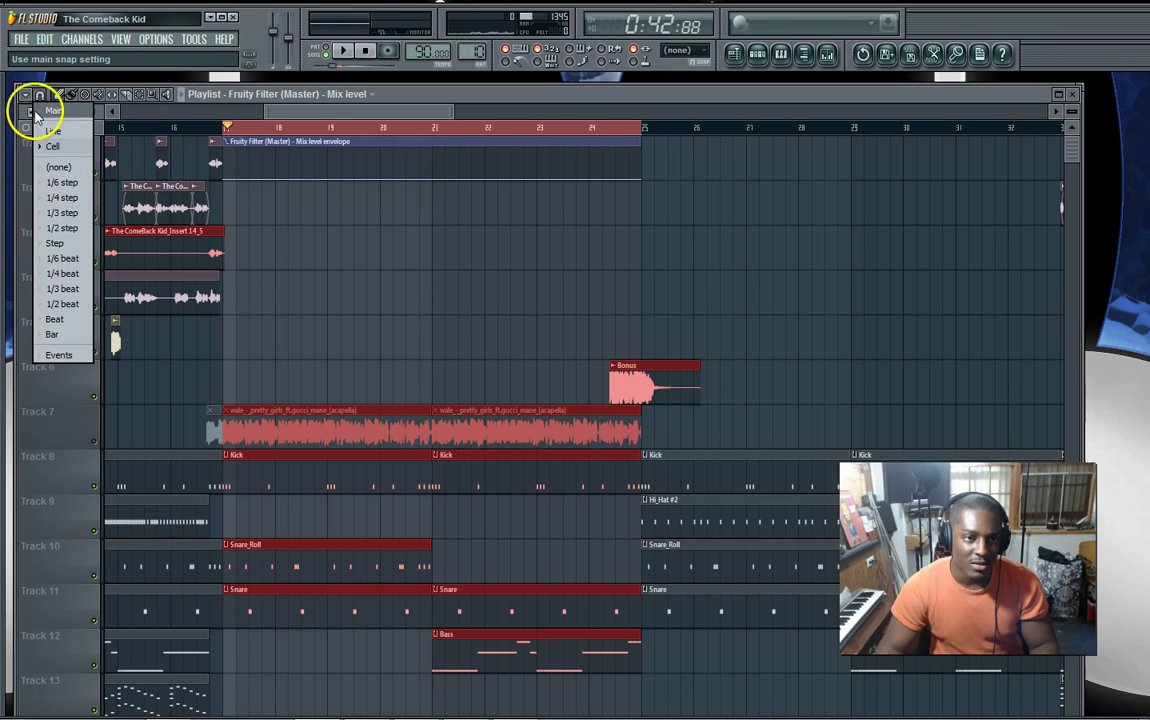
pyautogui.click(55, 166)
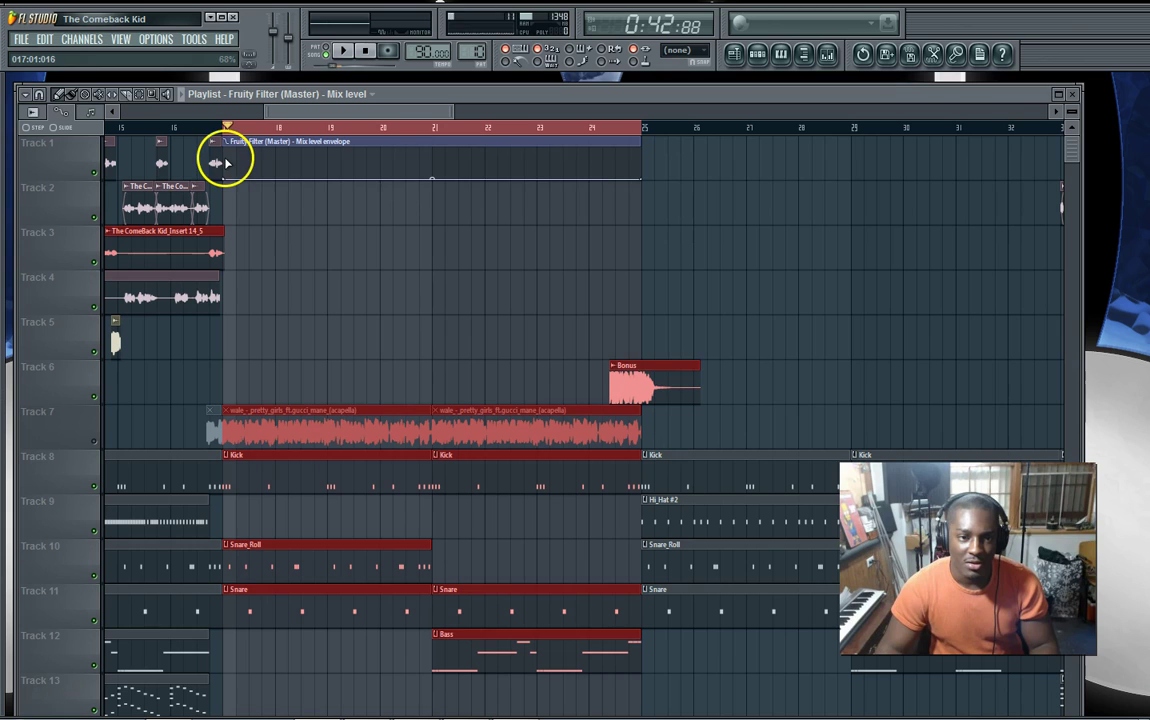
pyautogui.moveTo(226, 163); pyautogui.dragTo(229, 160)
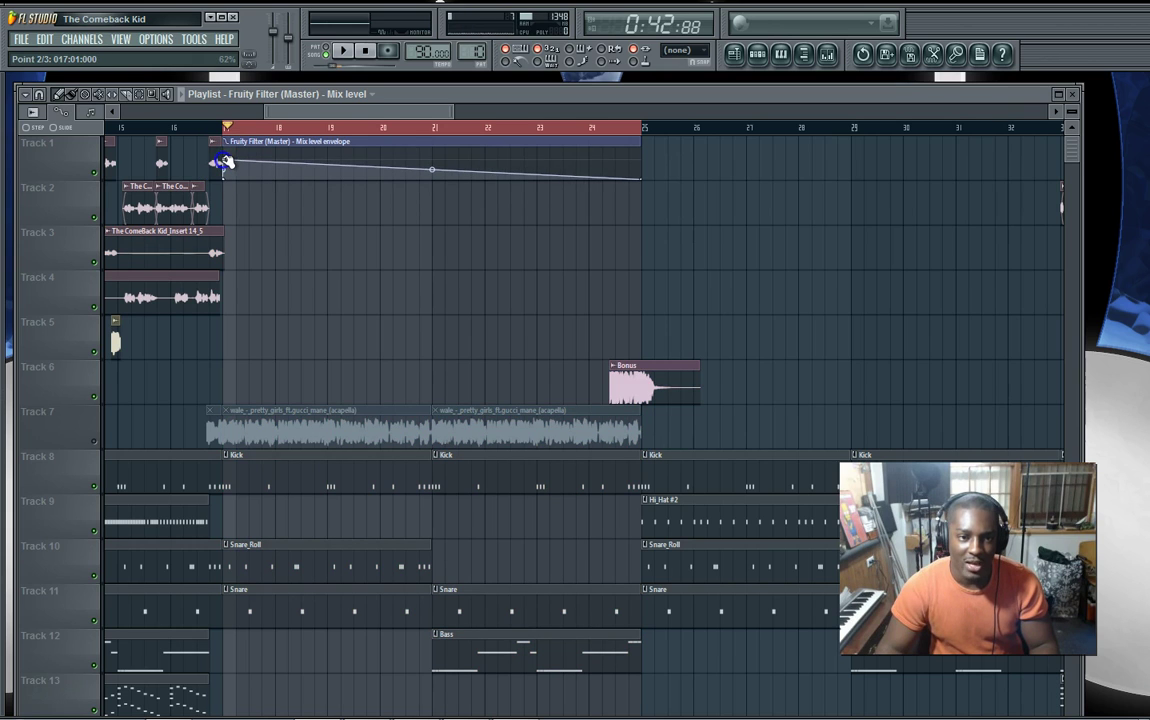
# Play the selected bars and add a dip at about 20% in bar 17 and a peak at 75% in bar 18 of the envelope.
pyautogui.press('space')
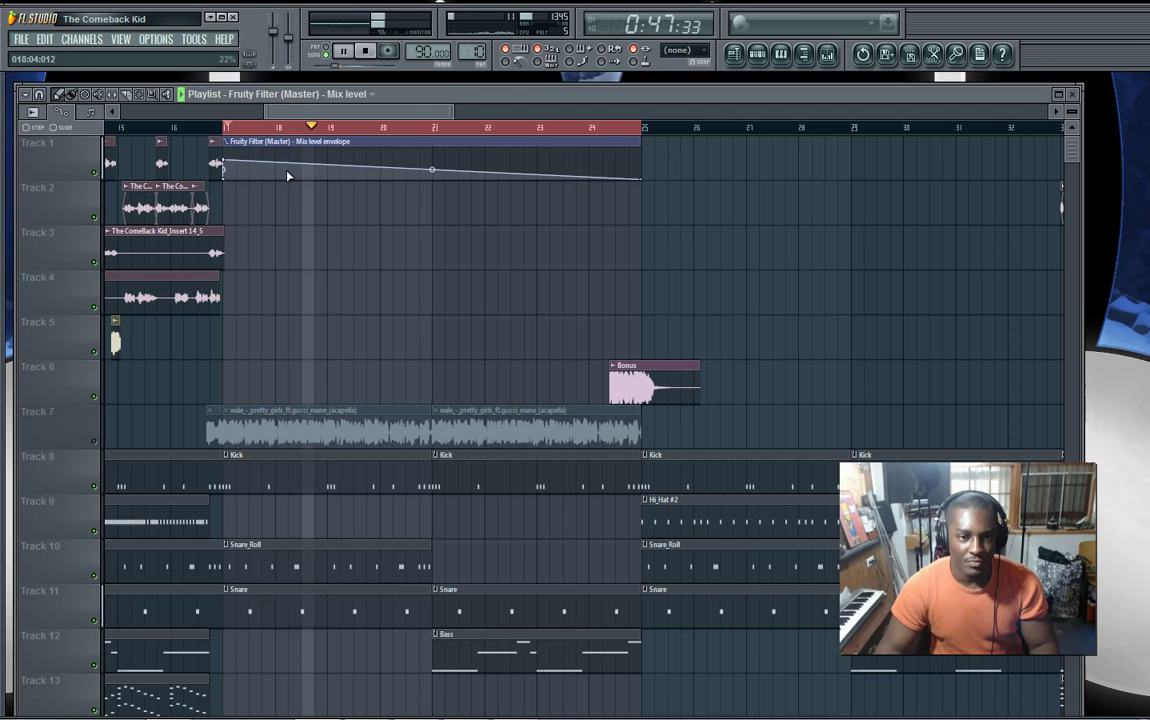
pyautogui.click(277, 175)
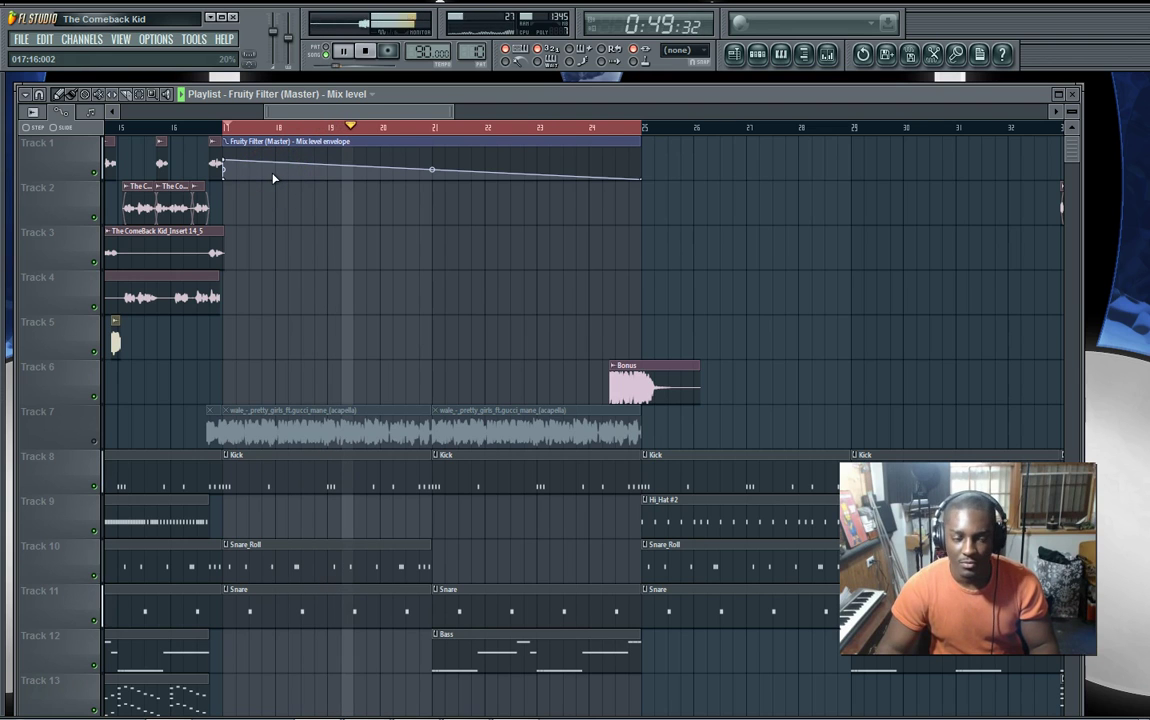
pyautogui.rightClick(268, 176)
pyautogui.click(302, 161)
pyautogui.moveTo(302, 164); pyautogui.dragTo(305, 157)
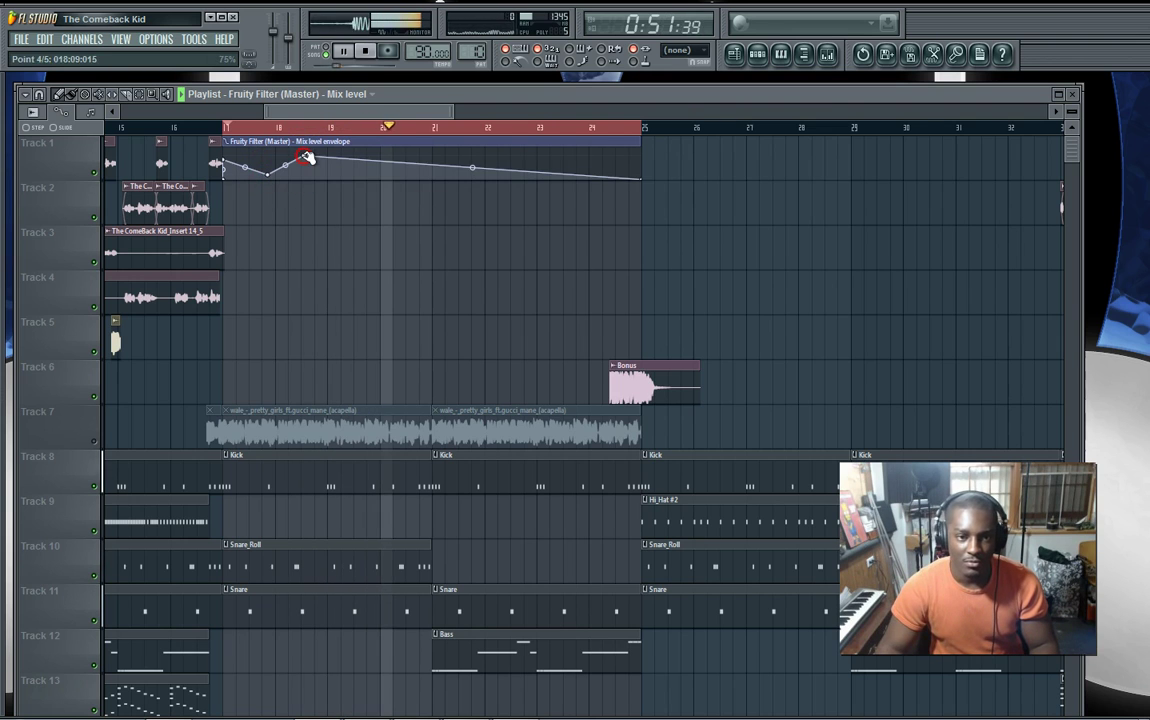
# Replace the Fruity Filter in the Master track's second effect slot with Fruity Love Philter.
pyautogui.click(828, 54)
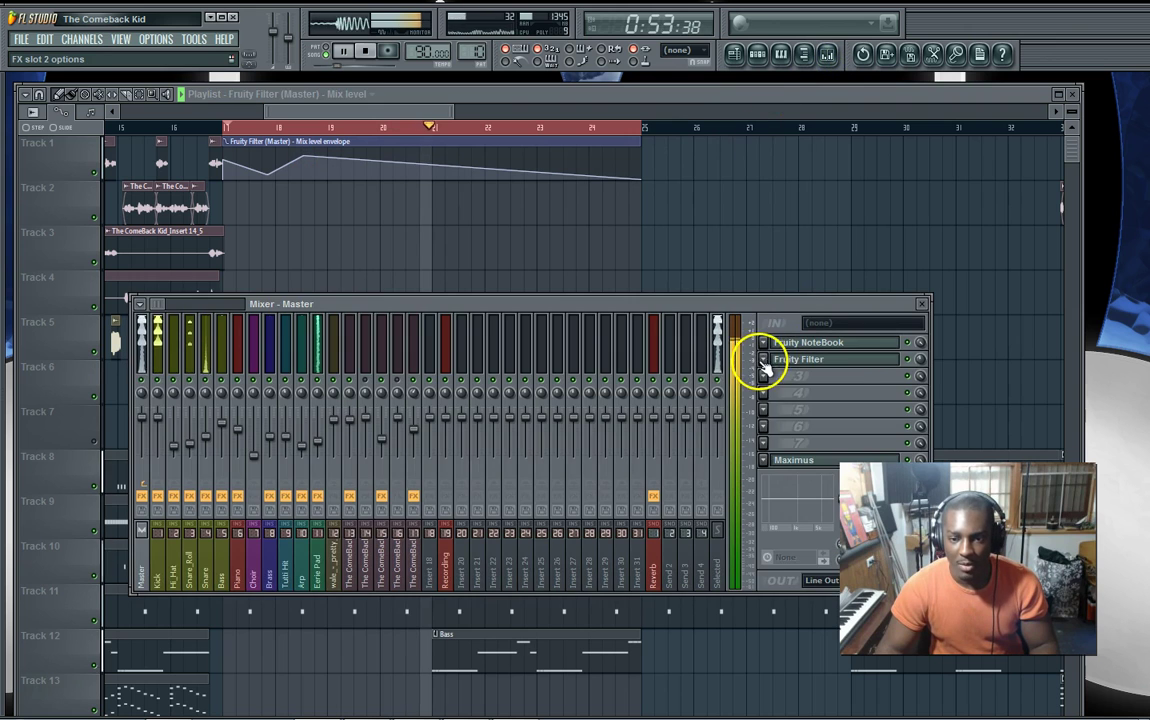
pyautogui.click(763, 359)
pyautogui.moveTo(798, 378)
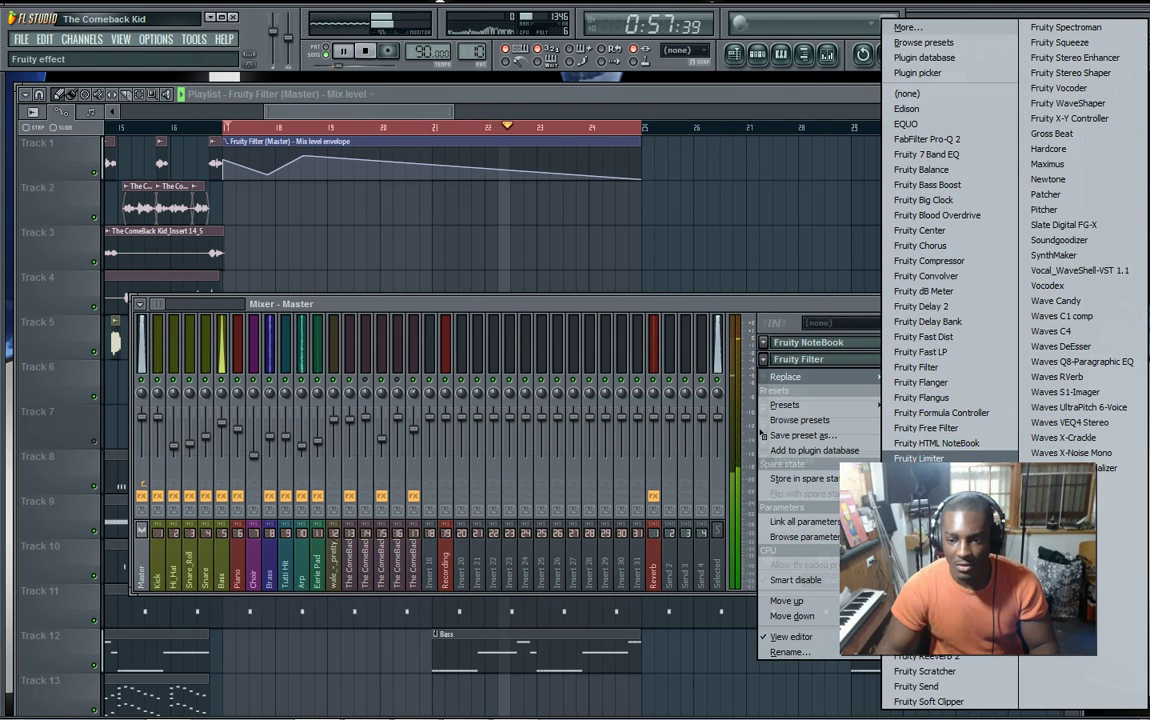
pyautogui.click(944, 476)
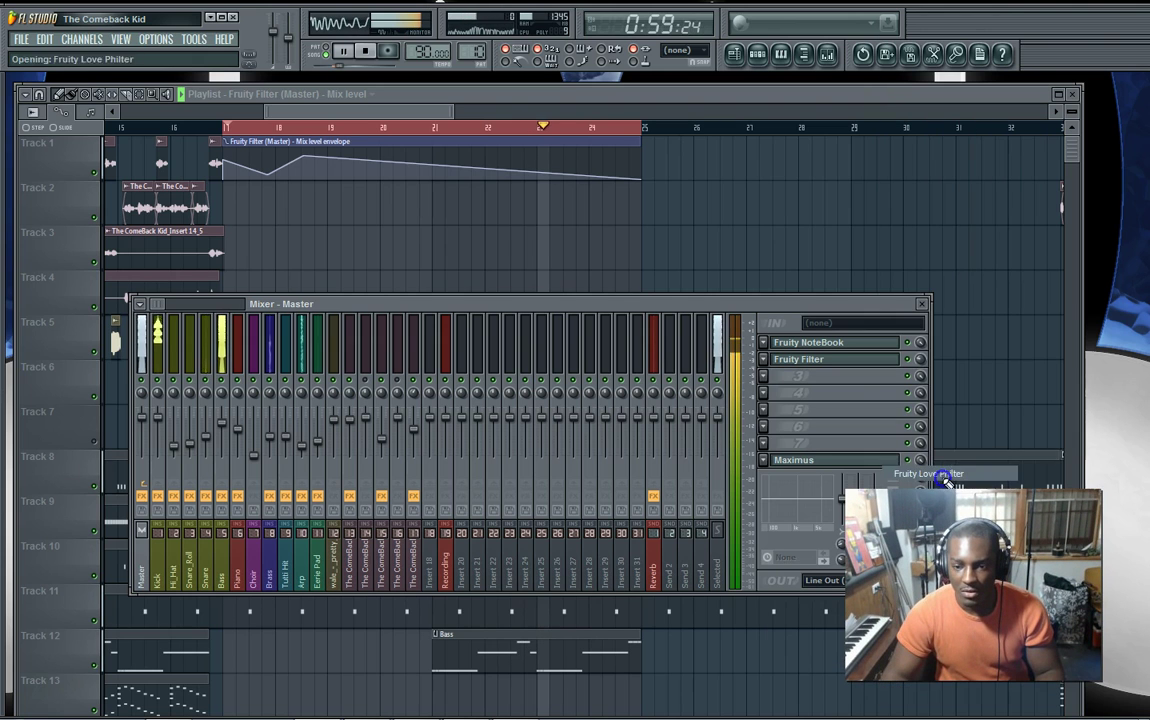
# Load the Step pyramid lowpass preset in Fruity Love Philter and restart playback of the selected section.
pyautogui.click(144, 301)
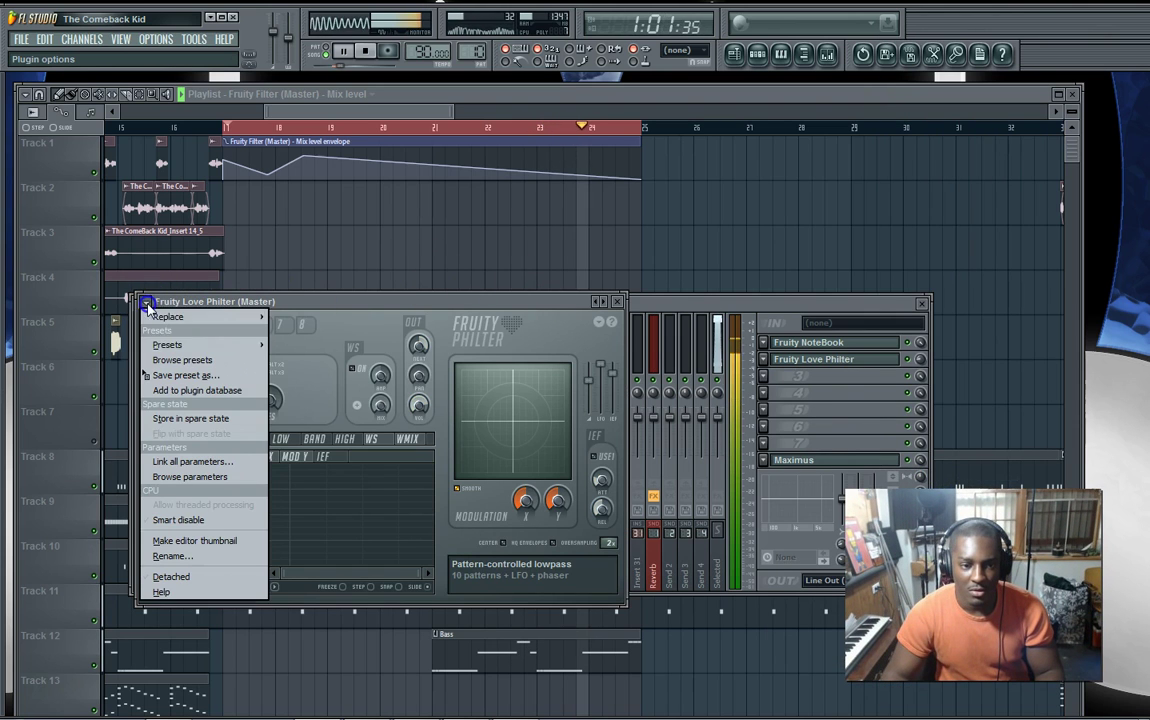
pyautogui.moveTo(250, 344)
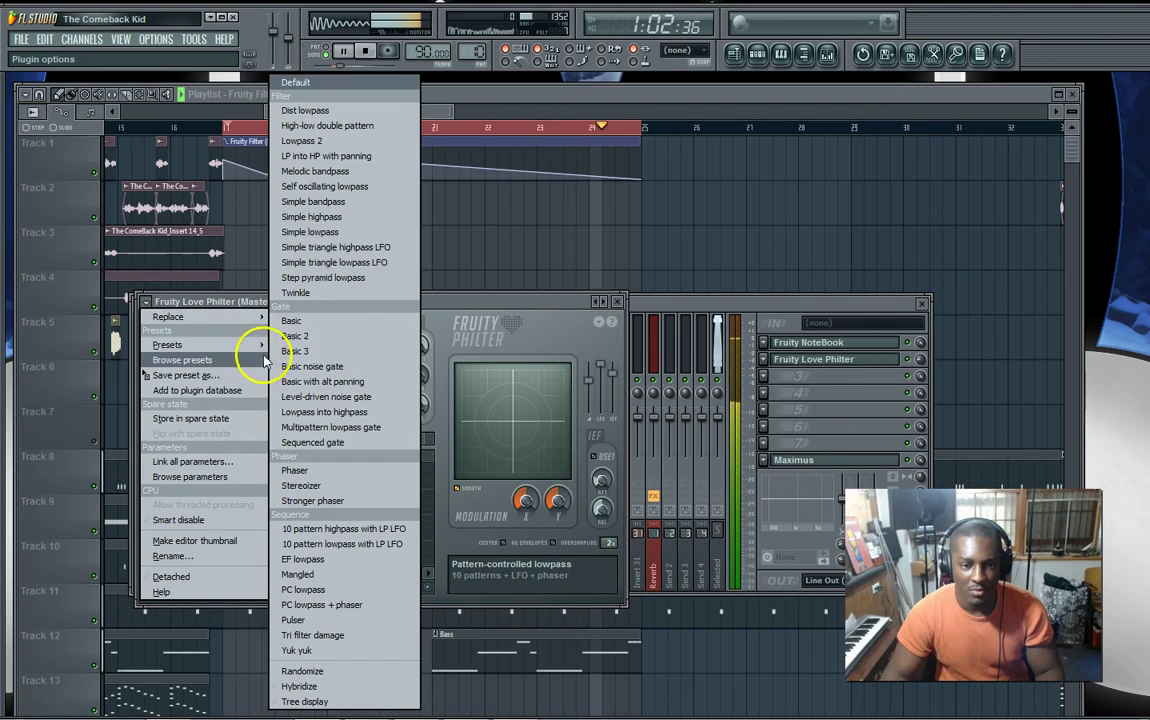
pyautogui.click(323, 277)
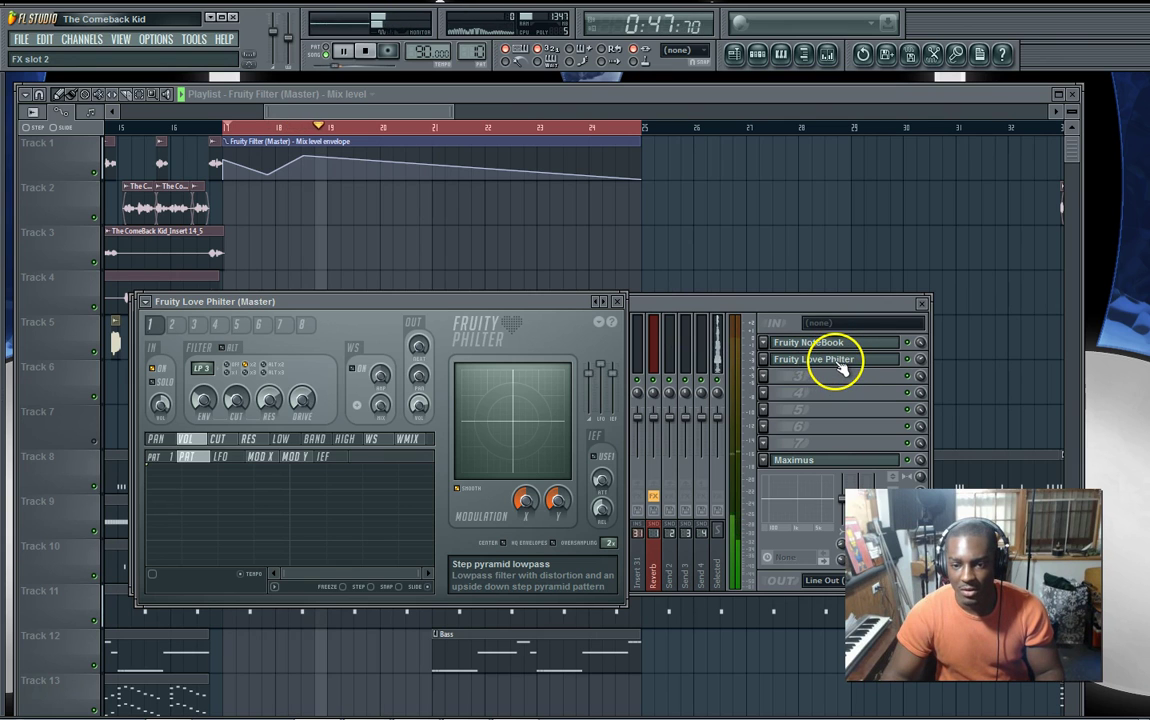
pyautogui.press('space')
pyautogui.press('space')
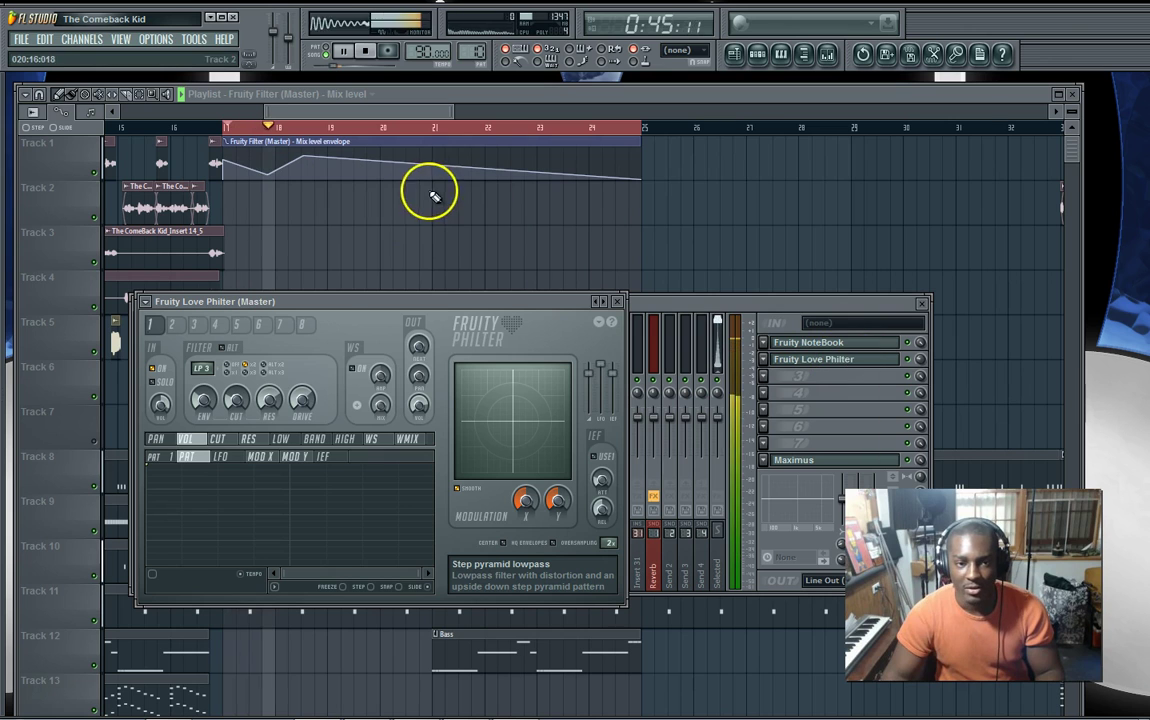
# Raise the bar 18 peak of the mix level envelope and add a low point just before bar 19.
pyautogui.click(305, 157)
pyautogui.moveTo(305, 157); pyautogui.dragTo(304, 153)
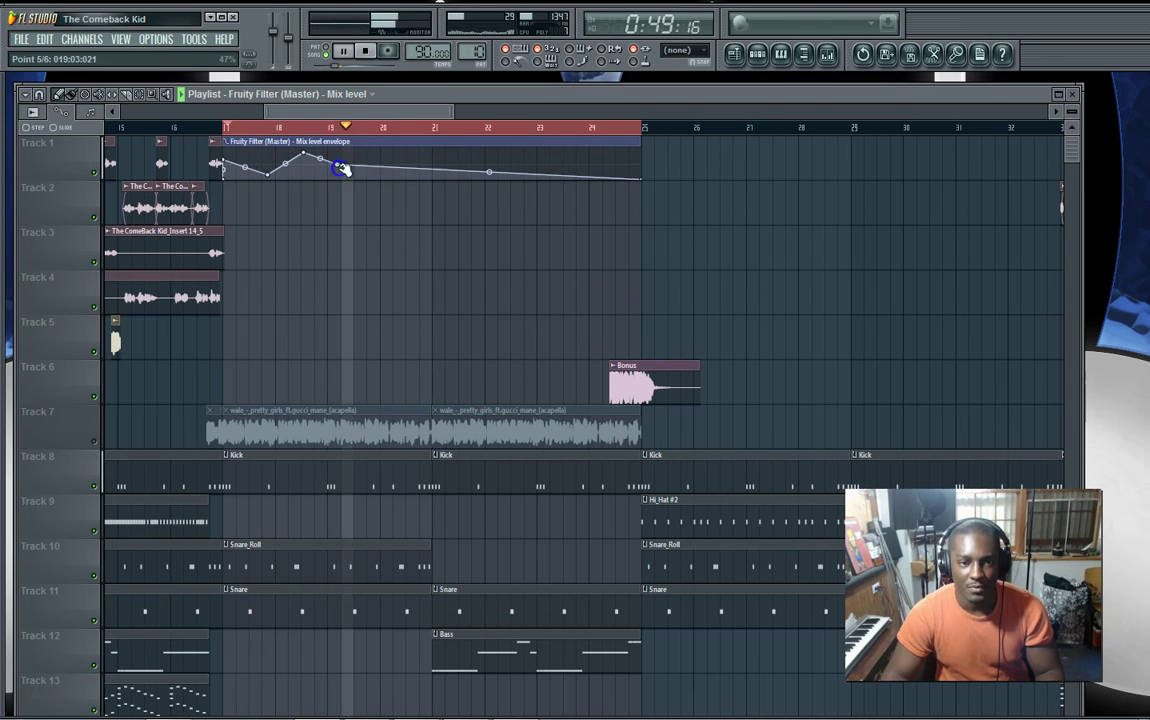
pyautogui.rightClick(338, 170)
pyautogui.moveTo(333, 172); pyautogui.dragTo(322, 174)
pyautogui.rightClick(343, 166)
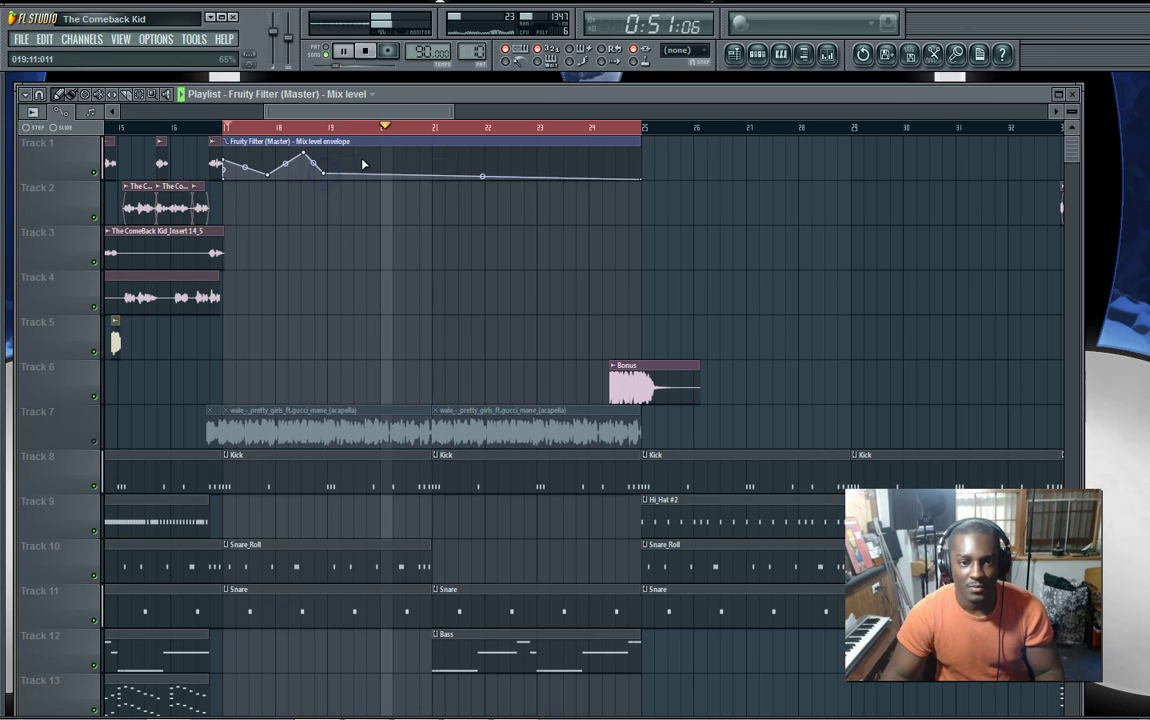
# Add a second peak in bar 19, a 22% point early in bar 20, and a drop to zero at bar 21.
pyautogui.rightClick(362, 160)
pyautogui.rightClick(391, 172)
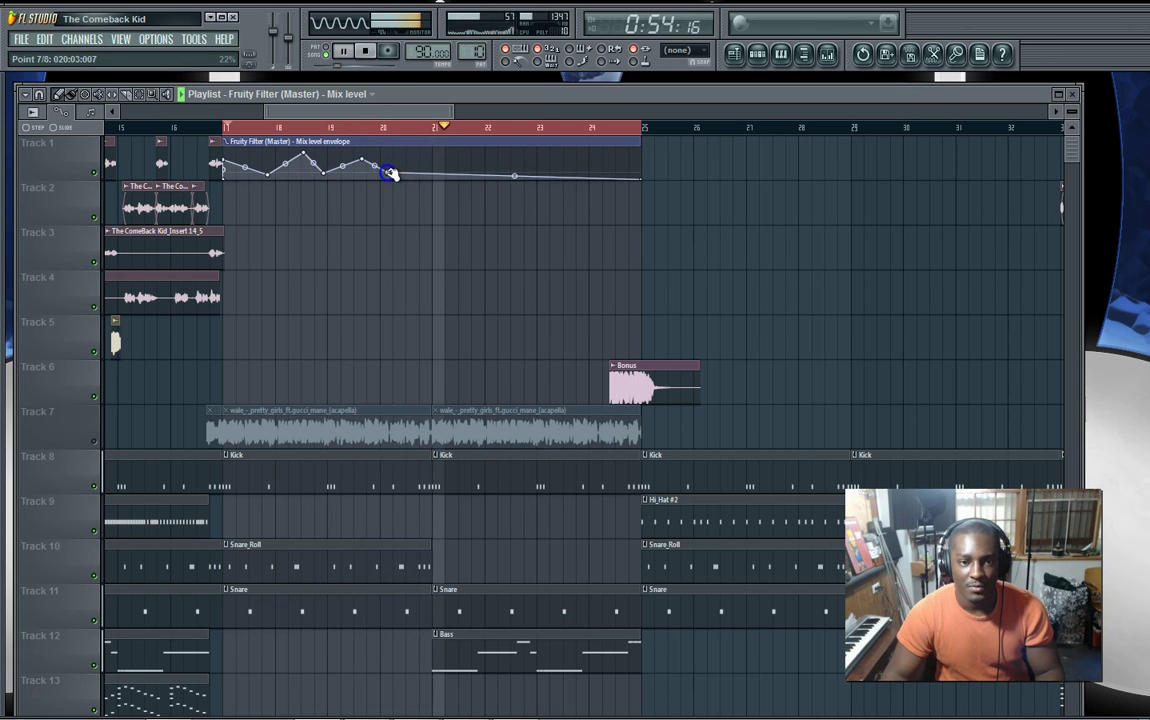
pyautogui.rightClick(437, 180)
pyautogui.moveTo(437, 180); pyautogui.dragTo(434, 185)
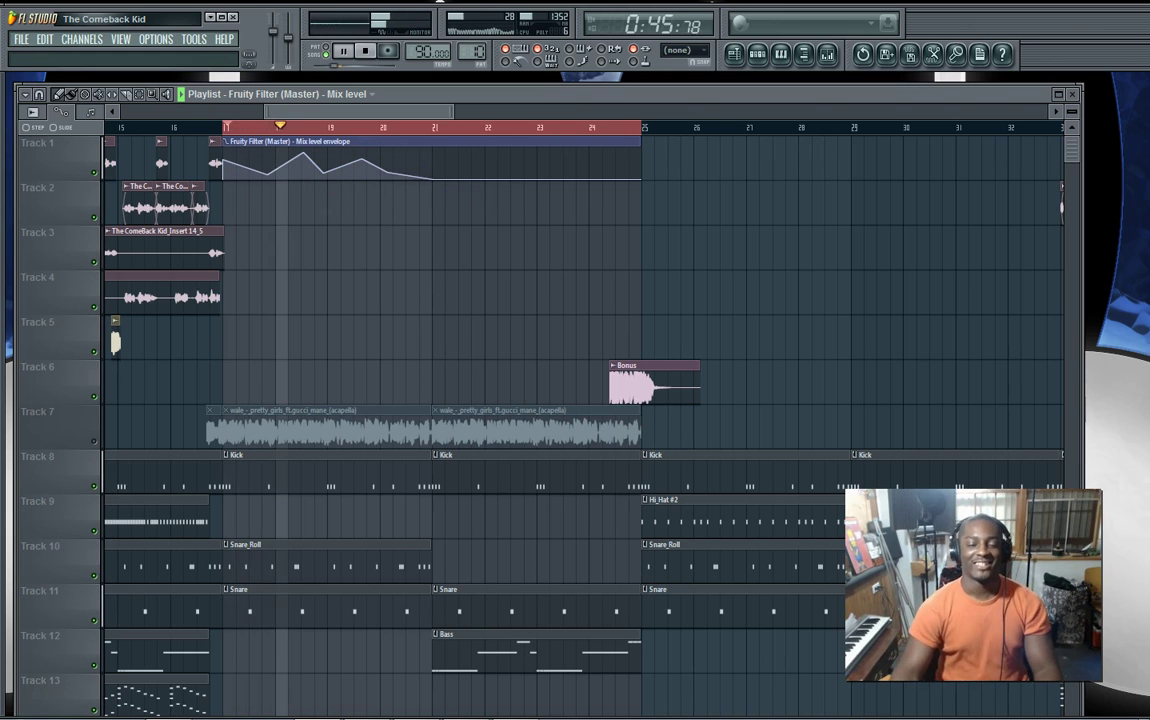
# Pause playback and examine the effect slots of several mixer tracks, including Choir, Eerie Pad and Snare_Roll, ending on the Master.
pyautogui.click(547, 191)
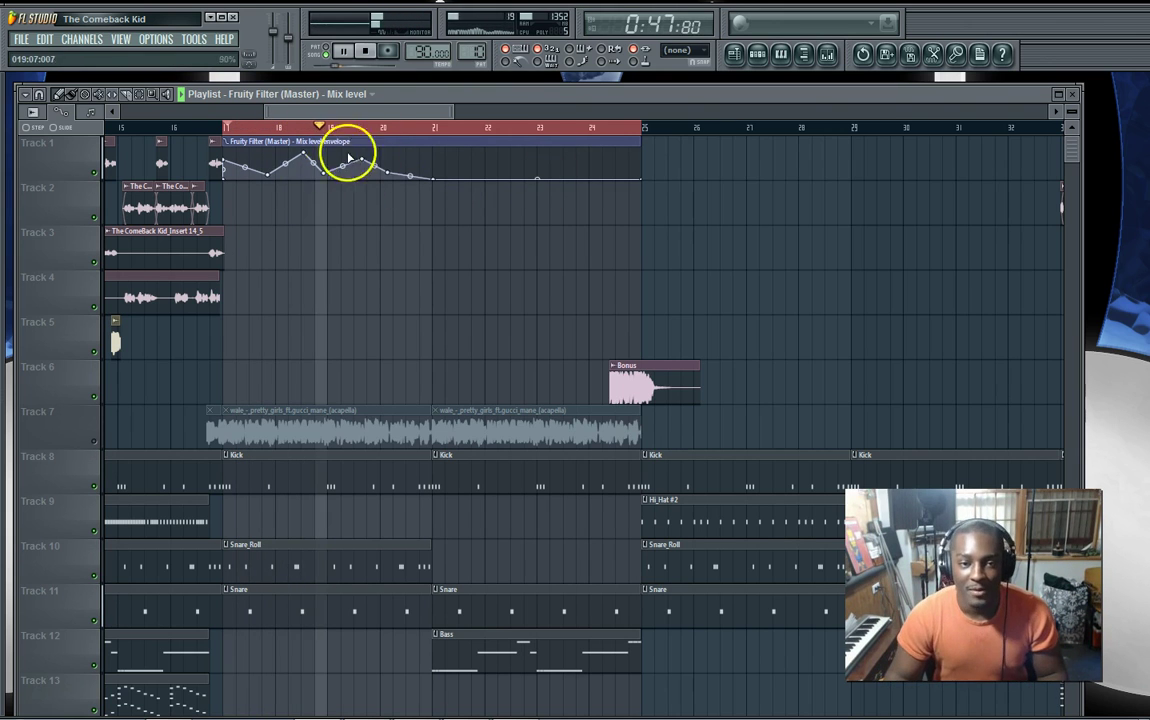
pyautogui.click(343, 51)
pyautogui.click(757, 54)
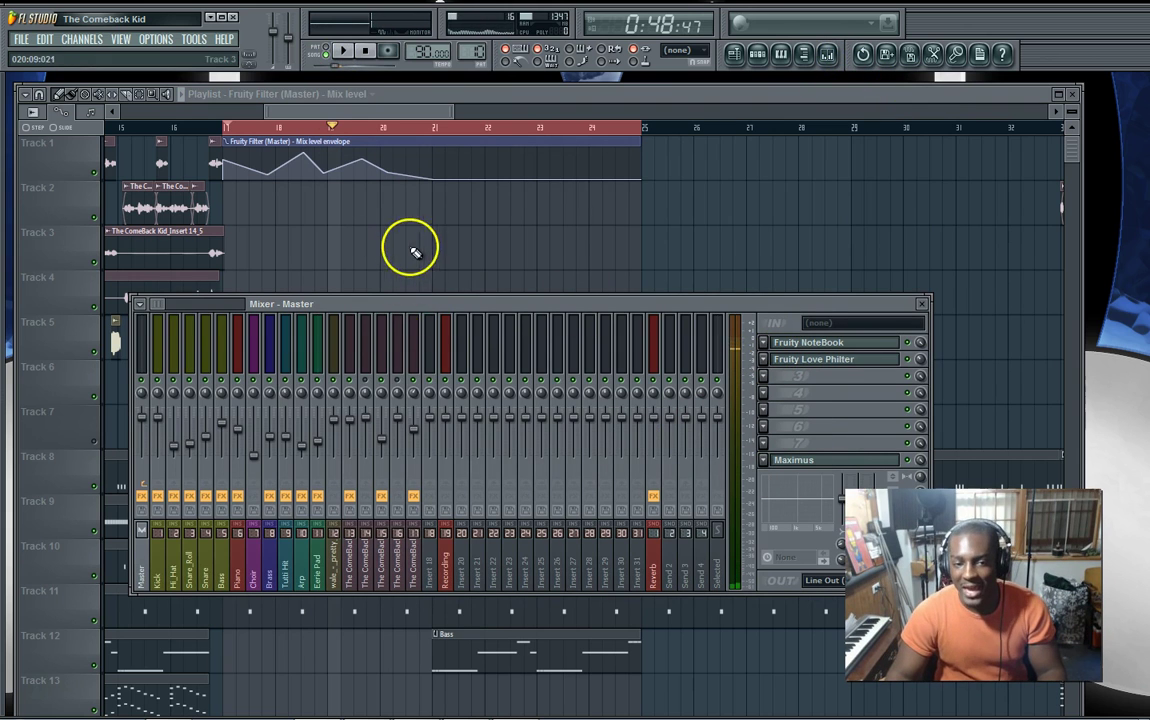
pyautogui.click(317, 365)
pyautogui.click(269, 368)
pyautogui.click(195, 367)
pyautogui.click(298, 367)
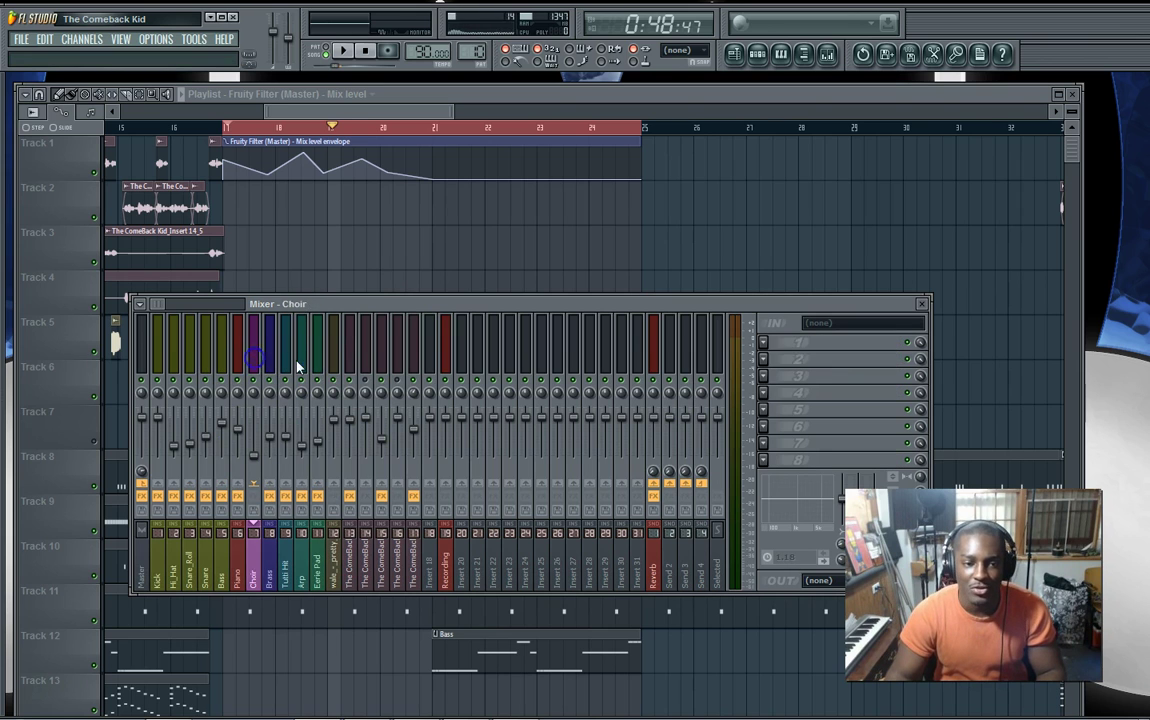
pyautogui.click(385, 367)
pyautogui.click(177, 365)
pyautogui.click(155, 355)
pyautogui.click(309, 350)
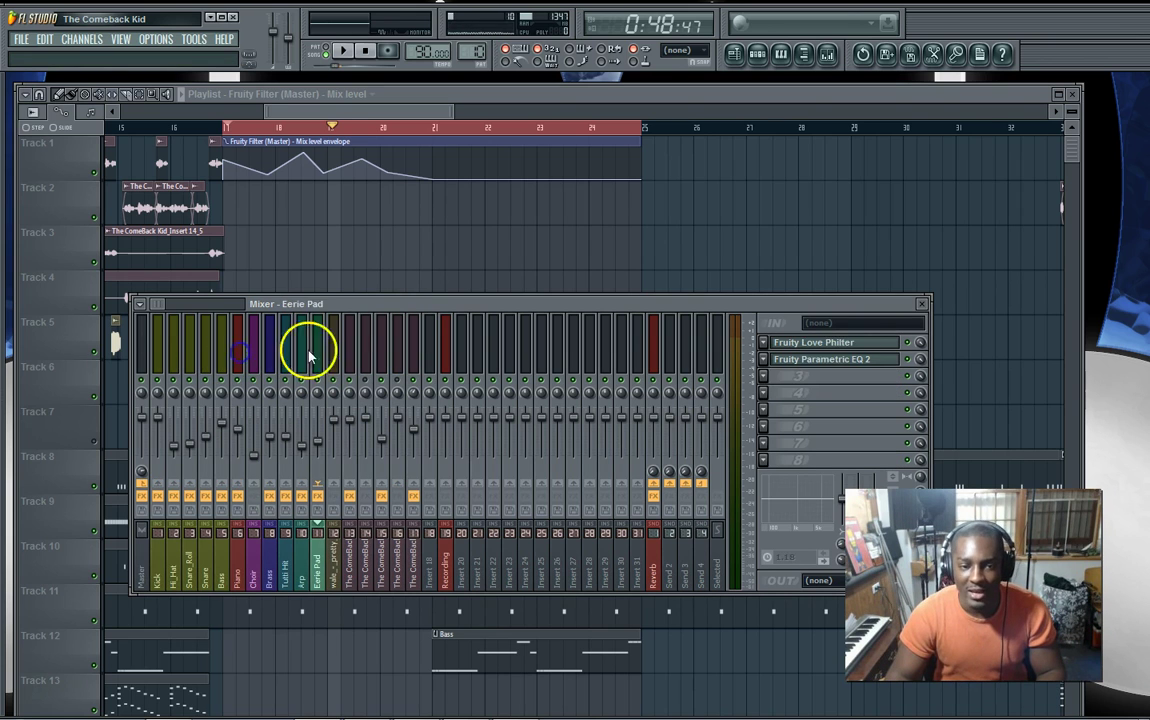
pyautogui.click(416, 355)
pyautogui.click(300, 365)
pyautogui.click(184, 360)
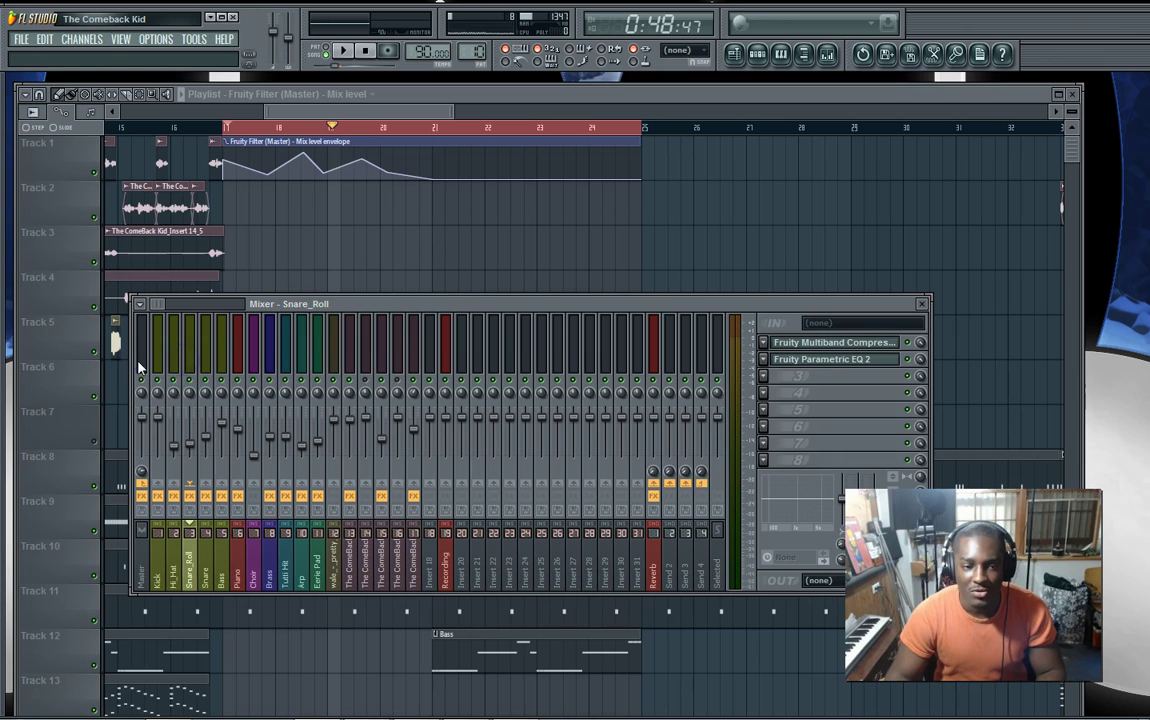
pyautogui.click(140, 368)
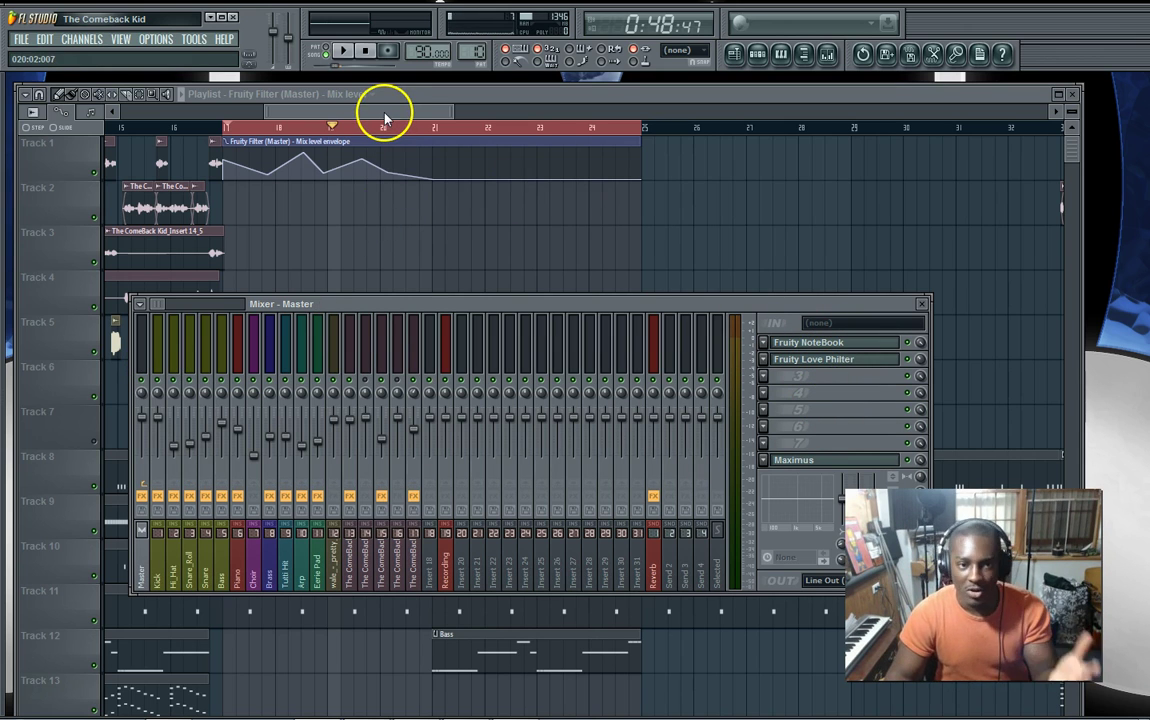
# Compare the effects loaded on individual instrument tracks such as Eerie Pad, Tutti Hit and Brass with those on the Master.
pyautogui.moveTo(252, 182)
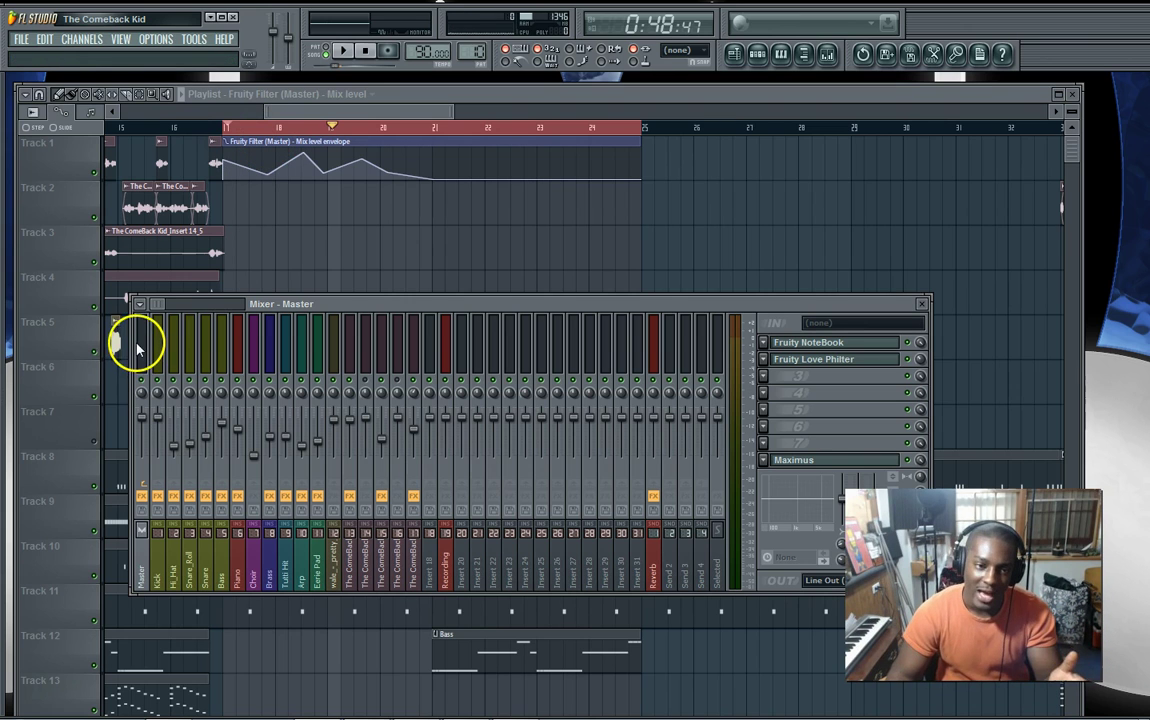
pyautogui.click(289, 370)
pyautogui.click(317, 366)
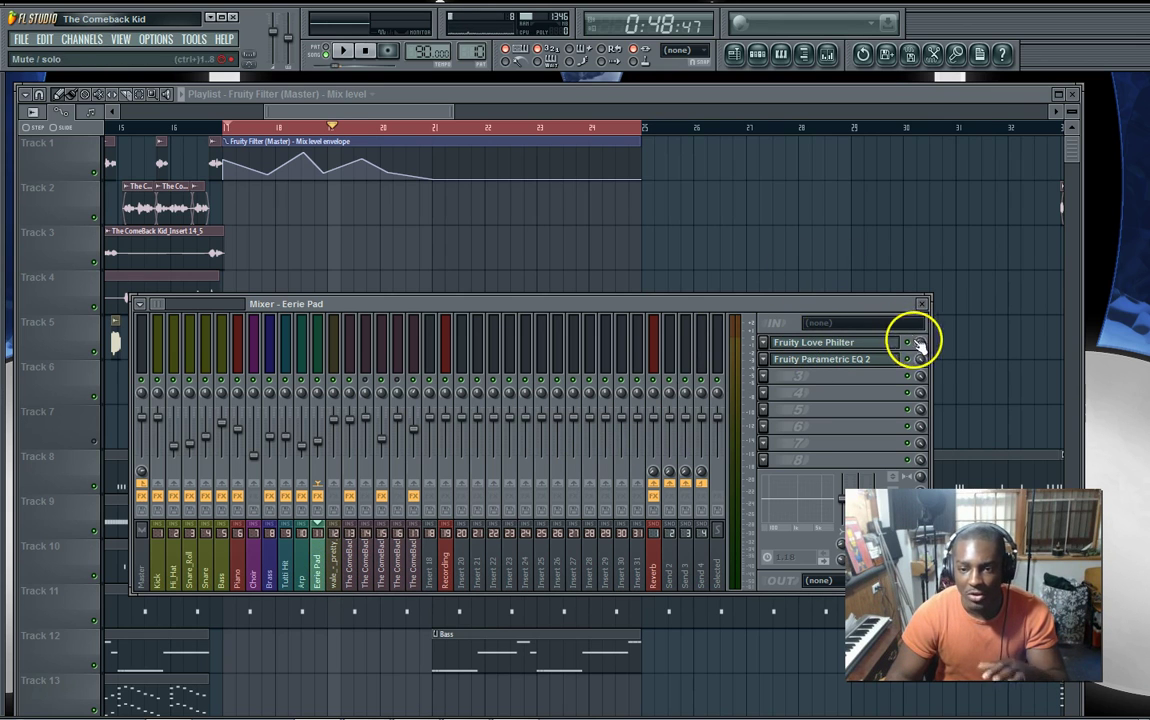
pyautogui.click(289, 568)
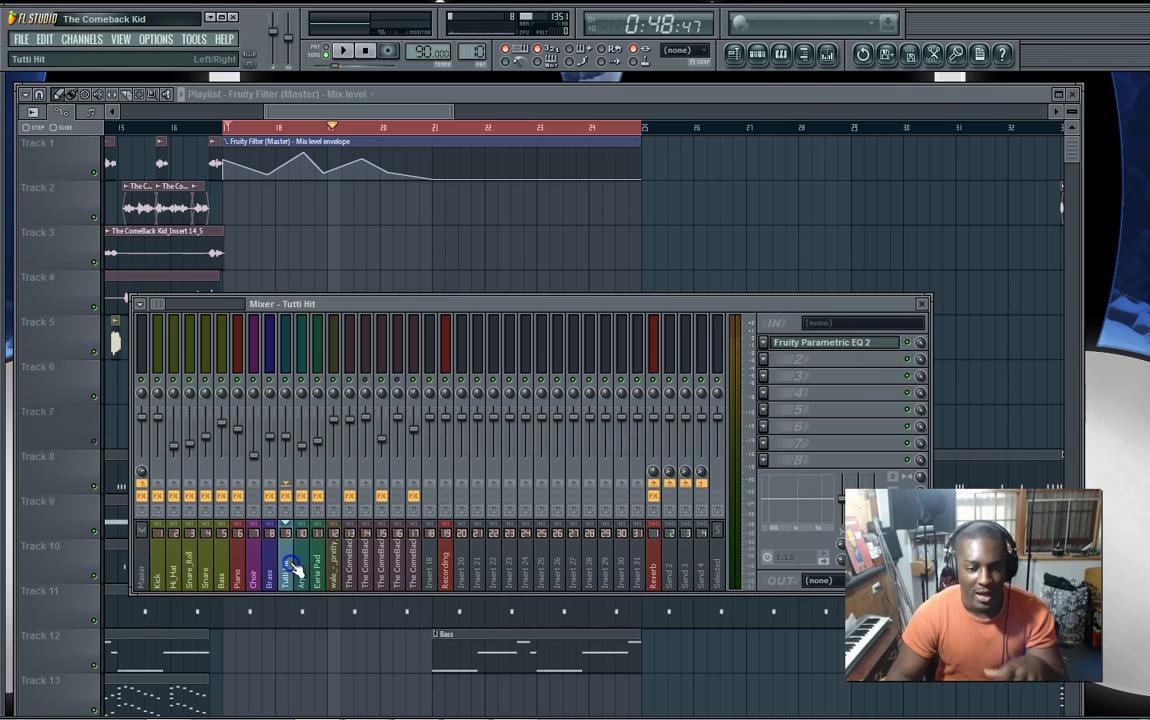
pyautogui.click(255, 570)
pyautogui.click(207, 570)
pyautogui.click(351, 572)
pyautogui.click(398, 581)
pyautogui.click(269, 576)
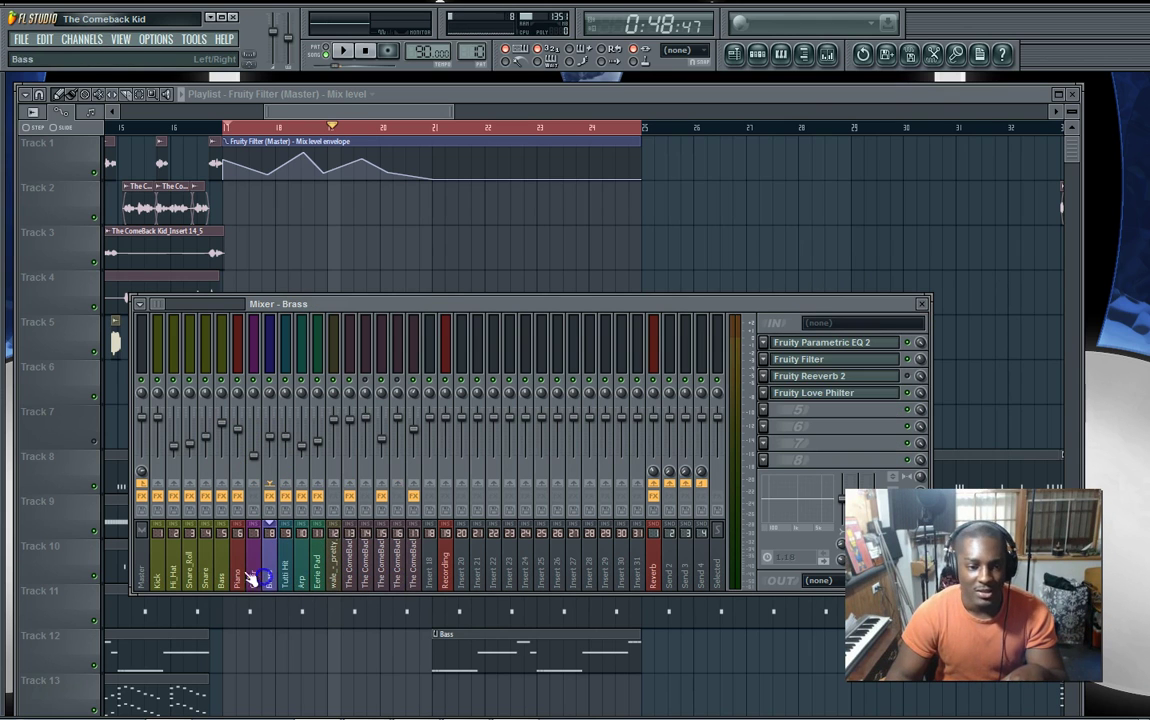
pyautogui.click(144, 566)
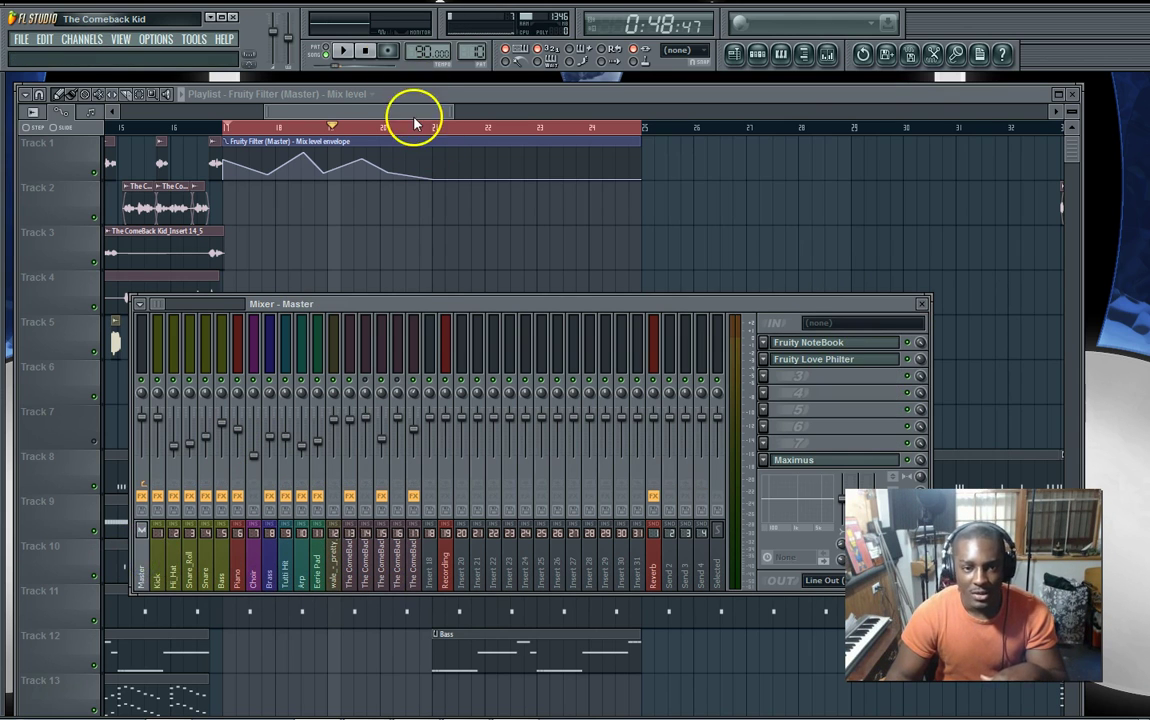
# Change the playlist snap setting and select bars 1 to 8 at the start of the song.
pyautogui.moveTo(415, 116); pyautogui.dragTo(188, 150)
pyautogui.scroll(-1, 480, 138)
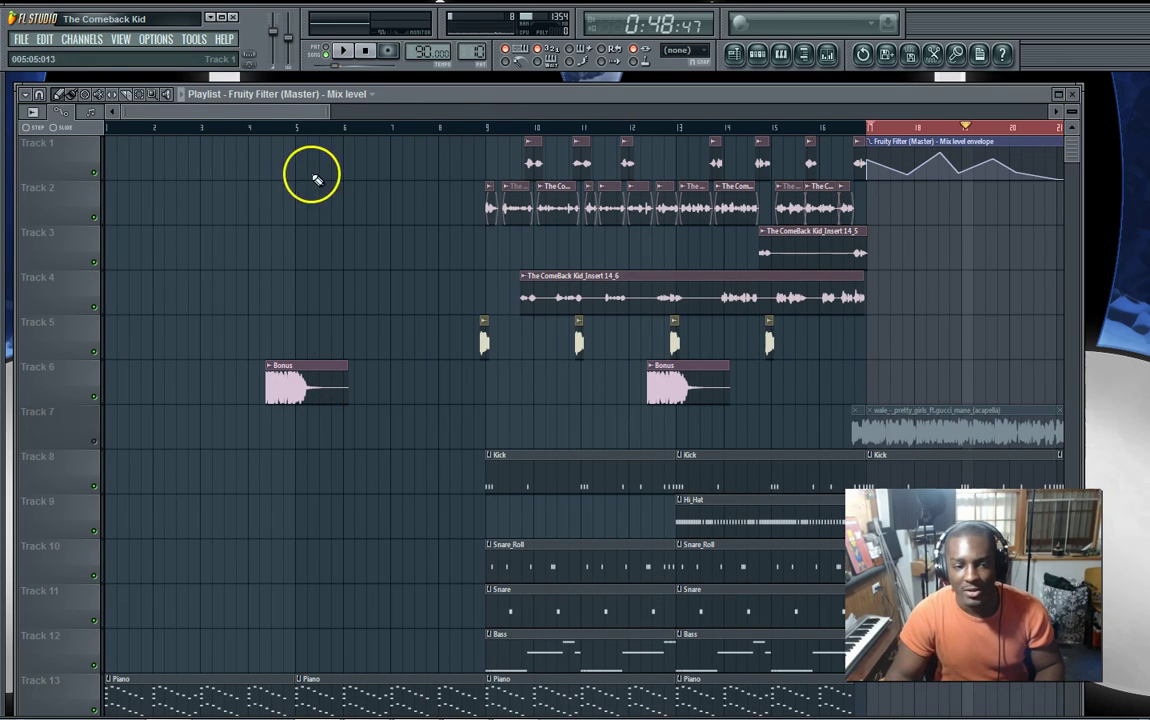
pyautogui.moveTo(110, 130); pyautogui.dragTo(445, 140)
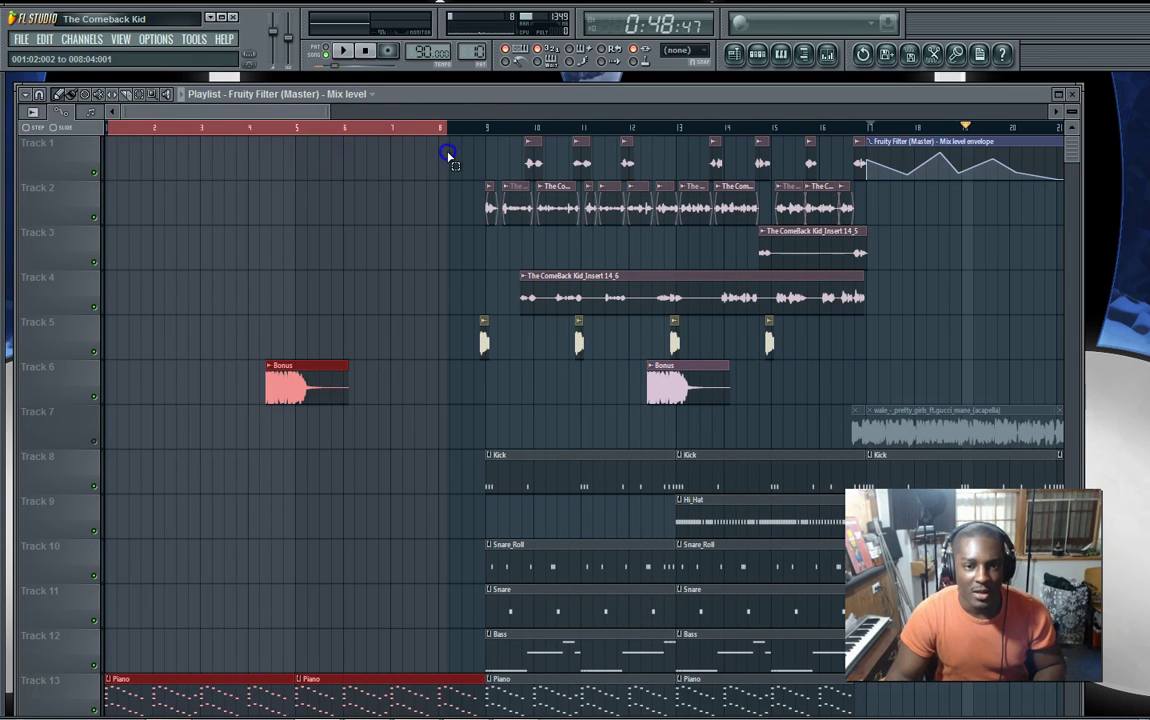
pyautogui.click(39, 94)
pyautogui.click(60, 148)
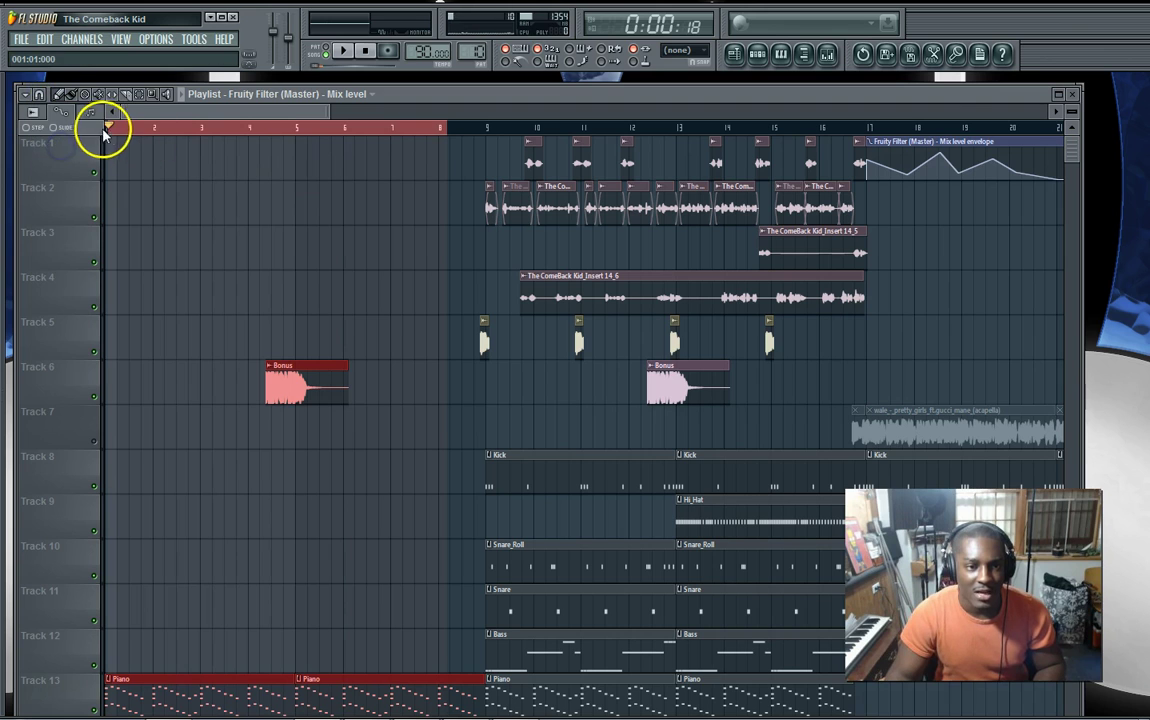
pyautogui.moveTo(105, 133); pyautogui.dragTo(477, 168)
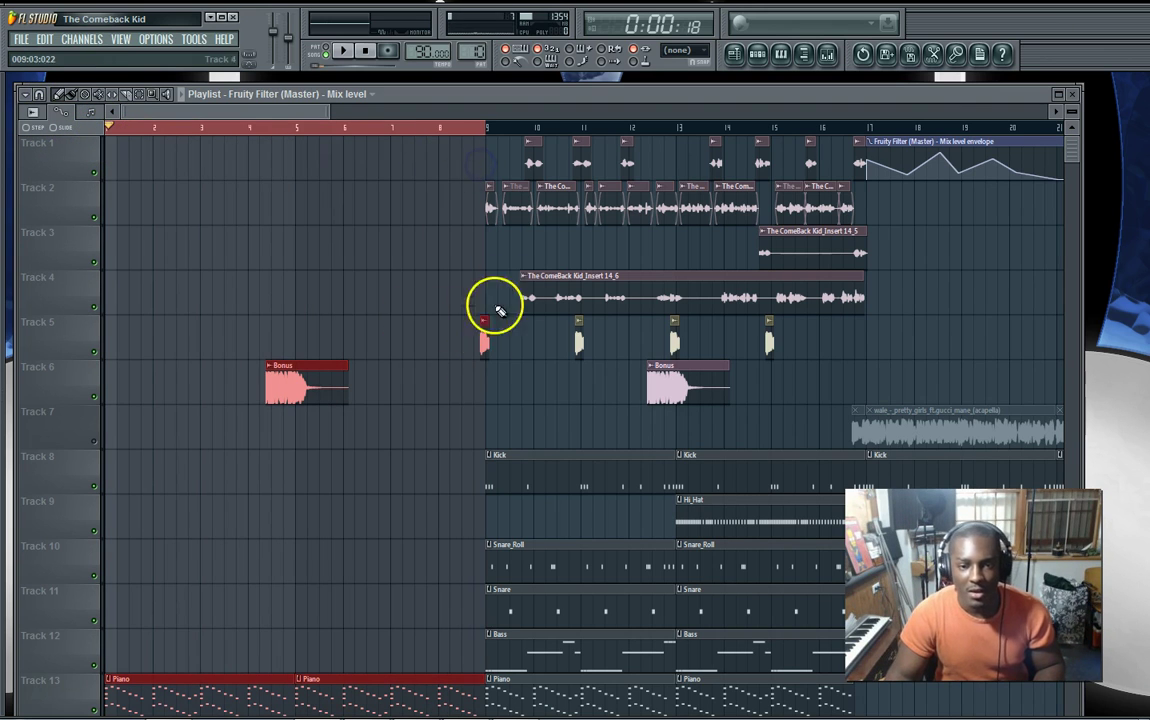
pyautogui.scroll(-2, 335, 385)
pyautogui.scroll(-4, 250, 447)
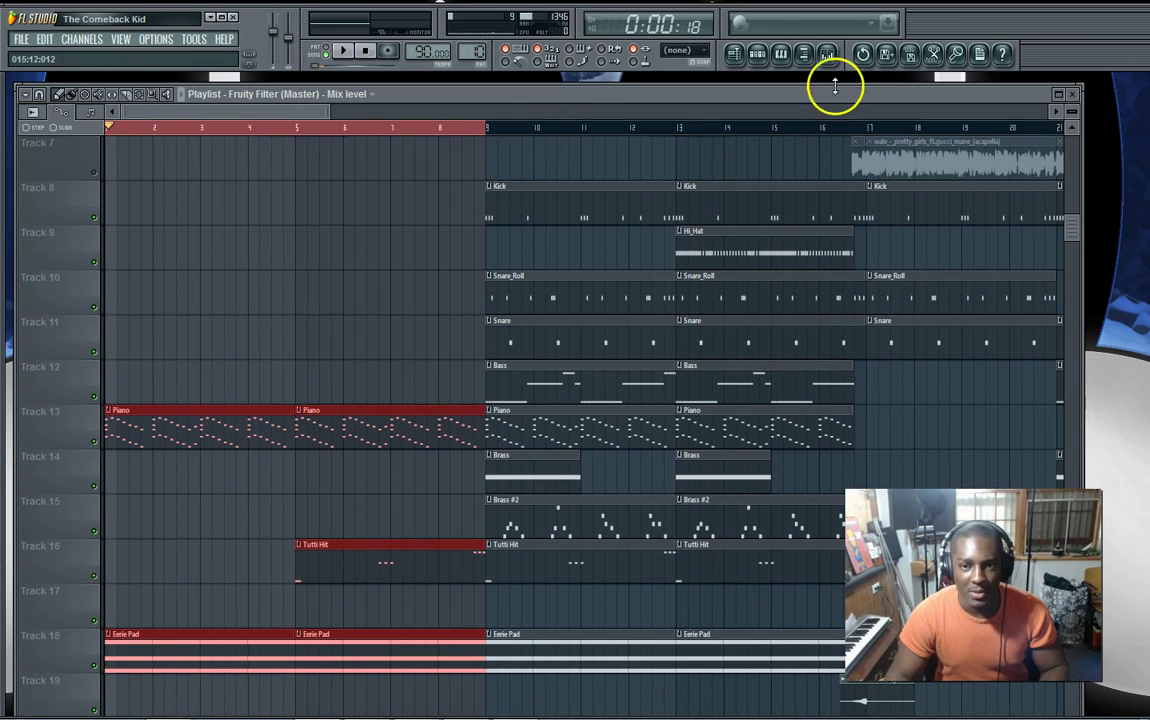
# Try out the Master track's volume and panning in the mixer, including 100% right, and play part of the selected bars.
pyautogui.click(750, 53)
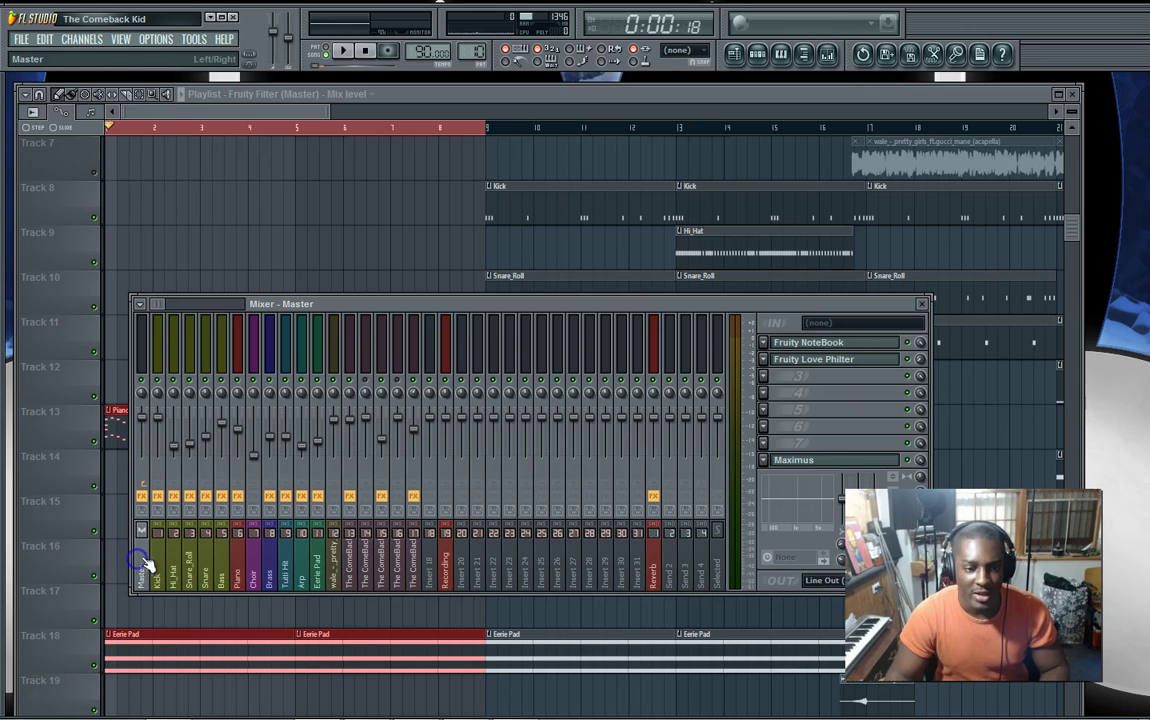
pyautogui.click(143, 440)
pyautogui.moveTo(145, 420); pyautogui.dragTo(150, 450)
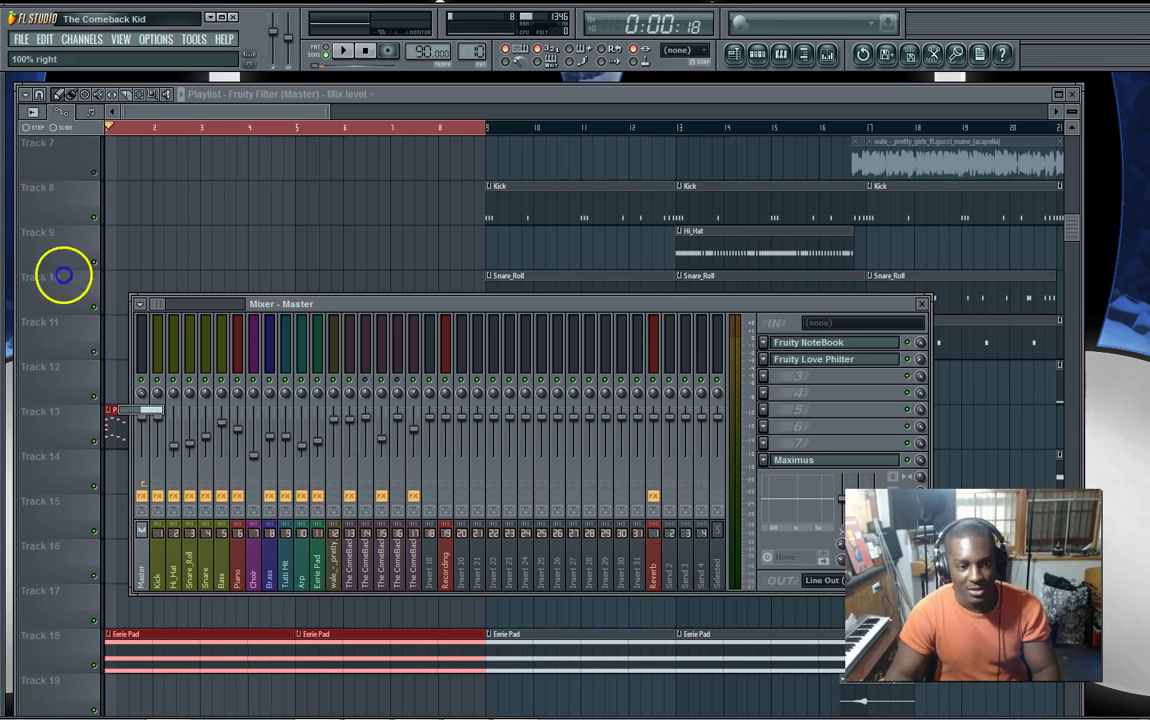
pyautogui.moveTo(64, 275); pyautogui.dragTo(65, 441)
pyautogui.moveTo(58, 384); pyautogui.dragTo(23, 316)
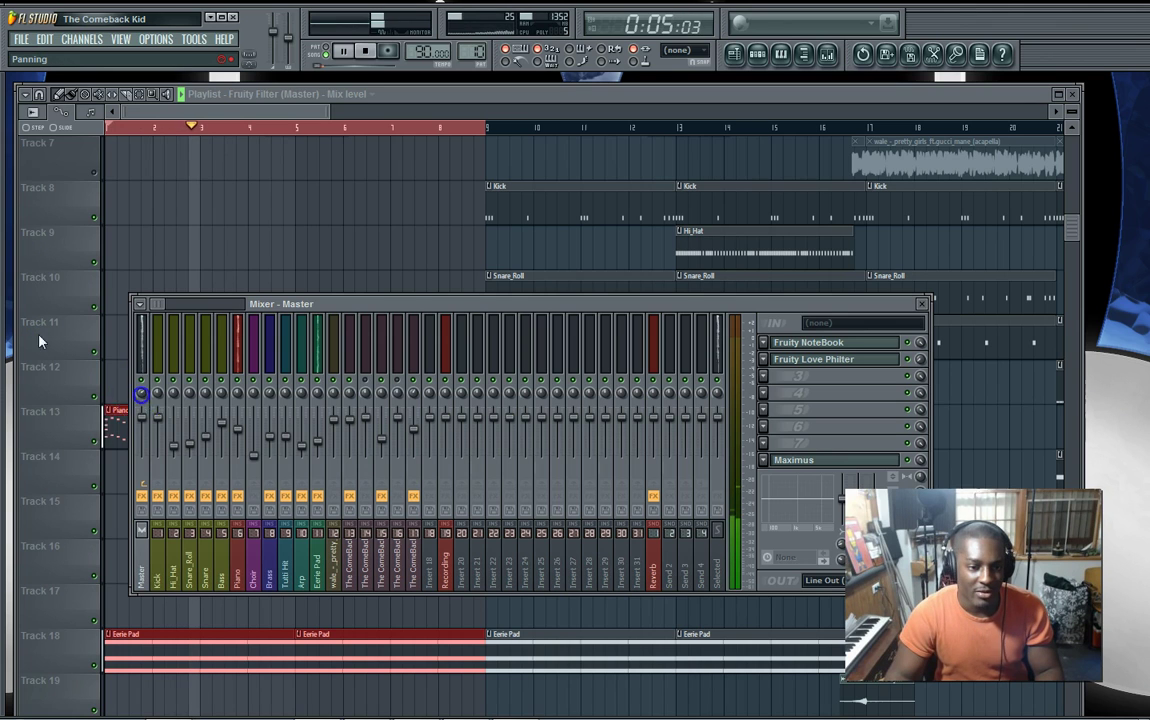
pyautogui.rightClick(140, 398)
pyautogui.click(160, 404)
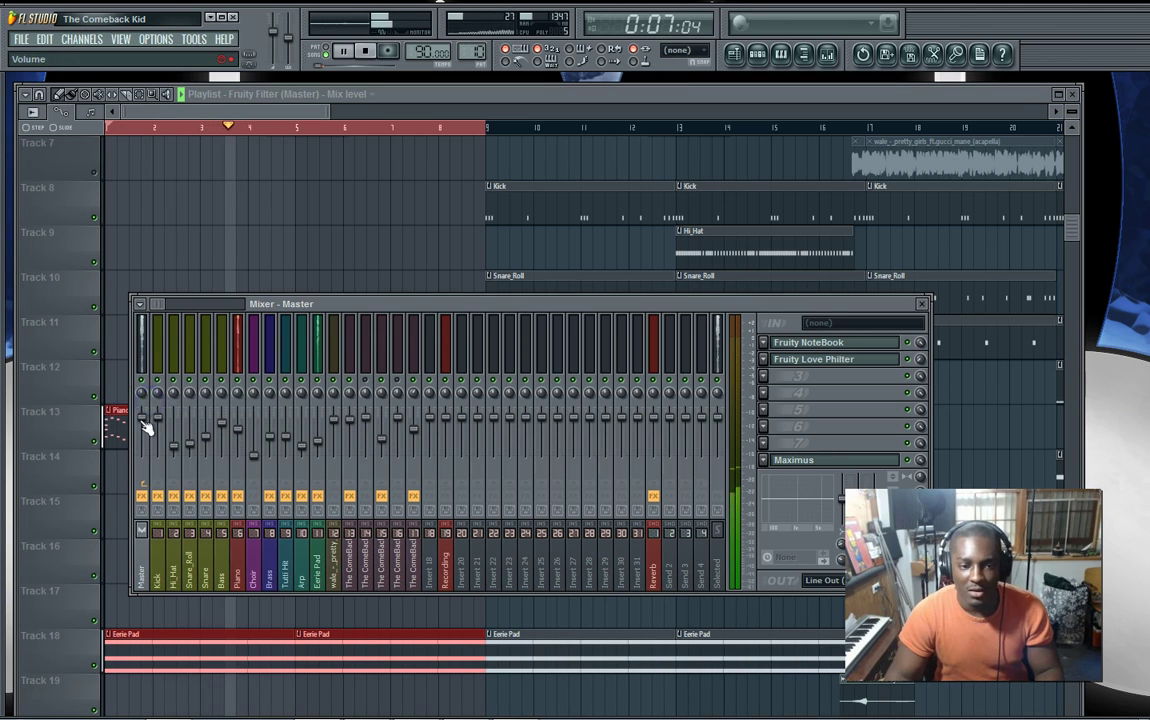
pyautogui.press('space')
pyautogui.click(157, 391)
pyautogui.click(288, 398)
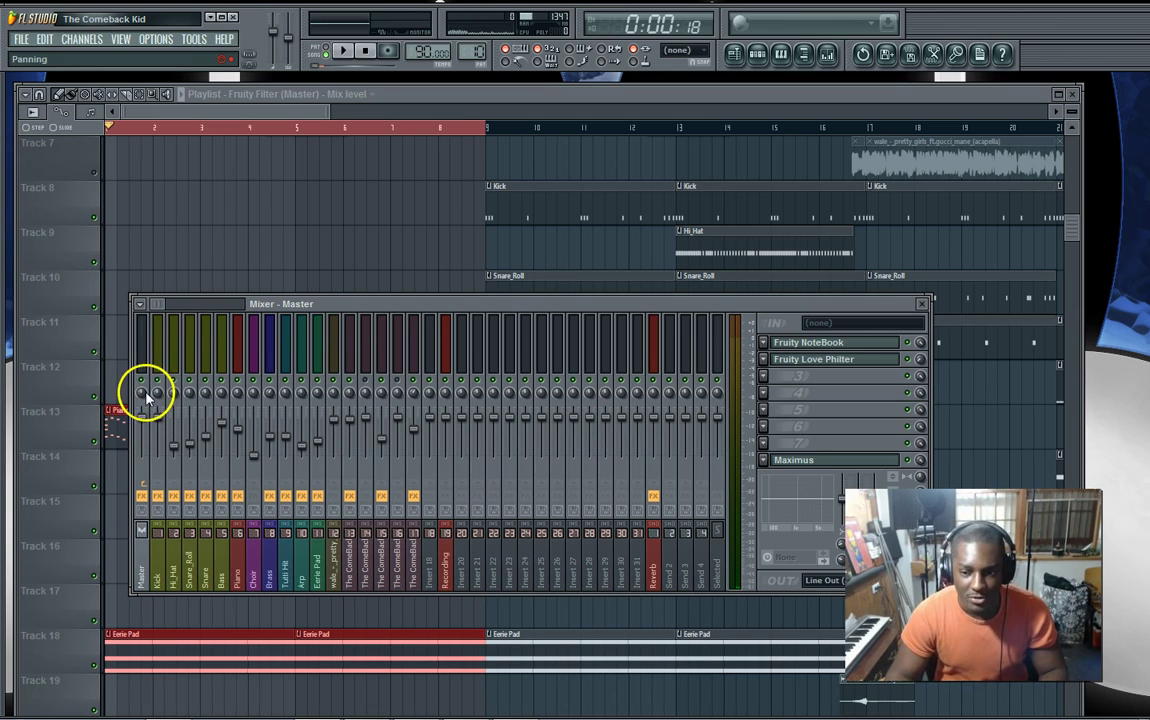
# Create a panning automation clip for the Master over bars 1 to 8 and give its added second start point the copied 50% value.
pyautogui.rightClick(141, 398)
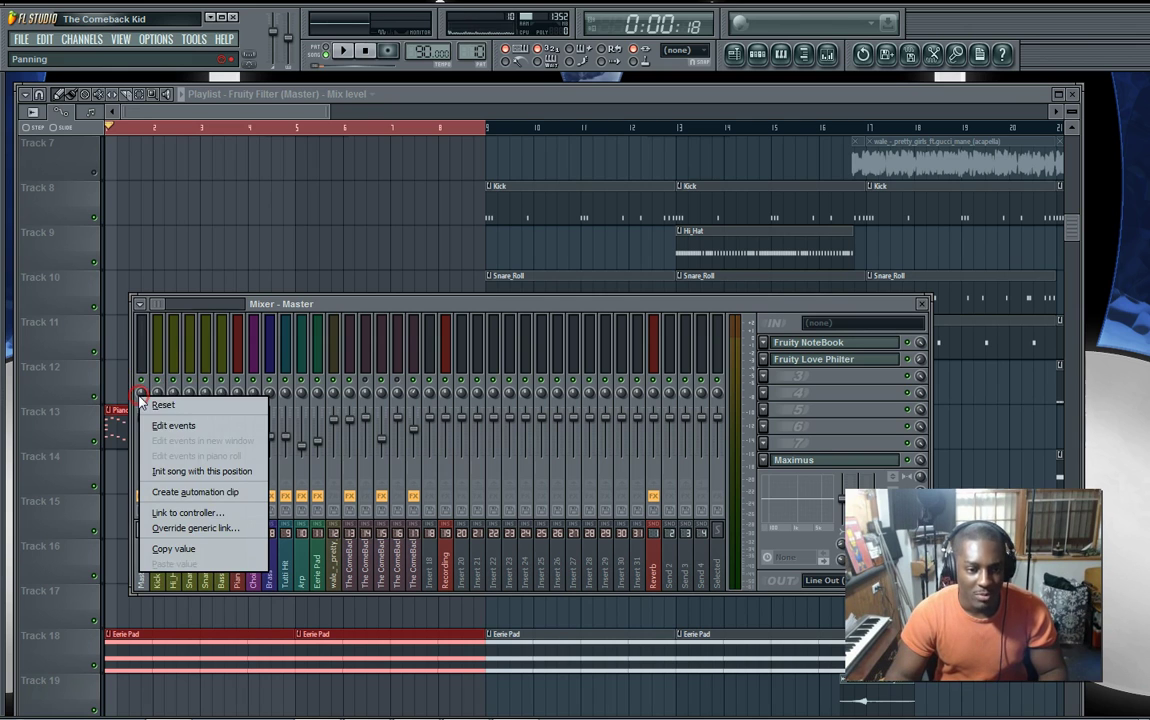
pyautogui.click(195, 492)
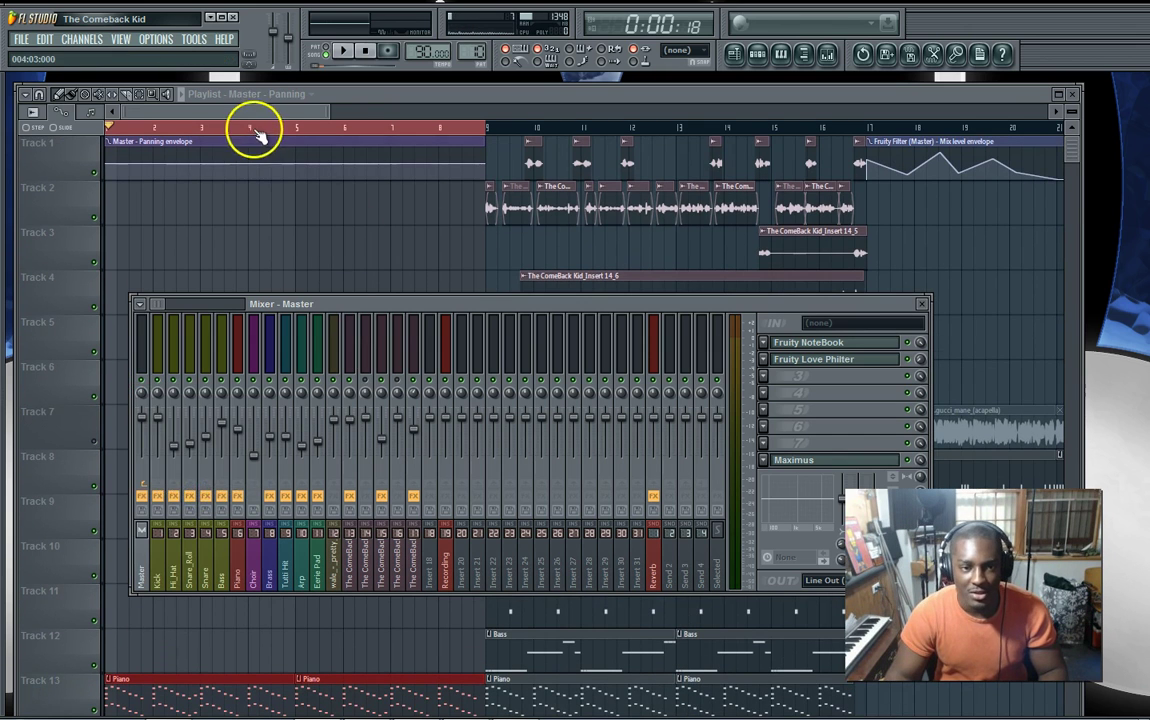
pyautogui.press('F9')
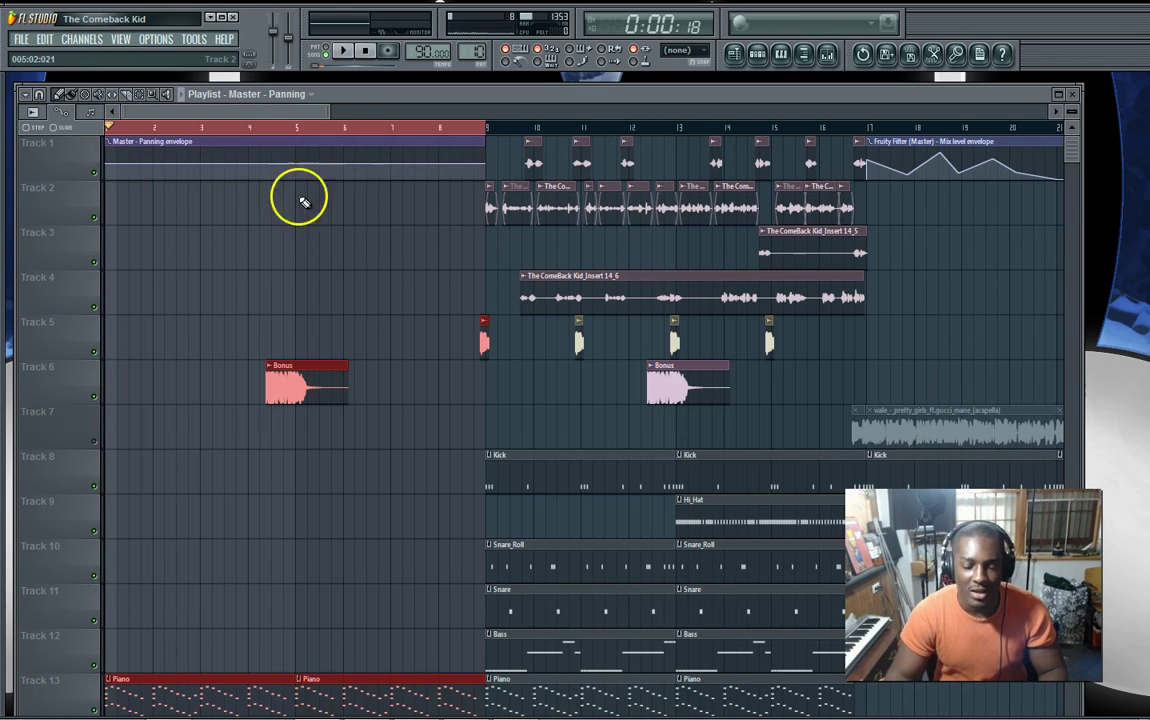
pyautogui.rightClick(110, 167)
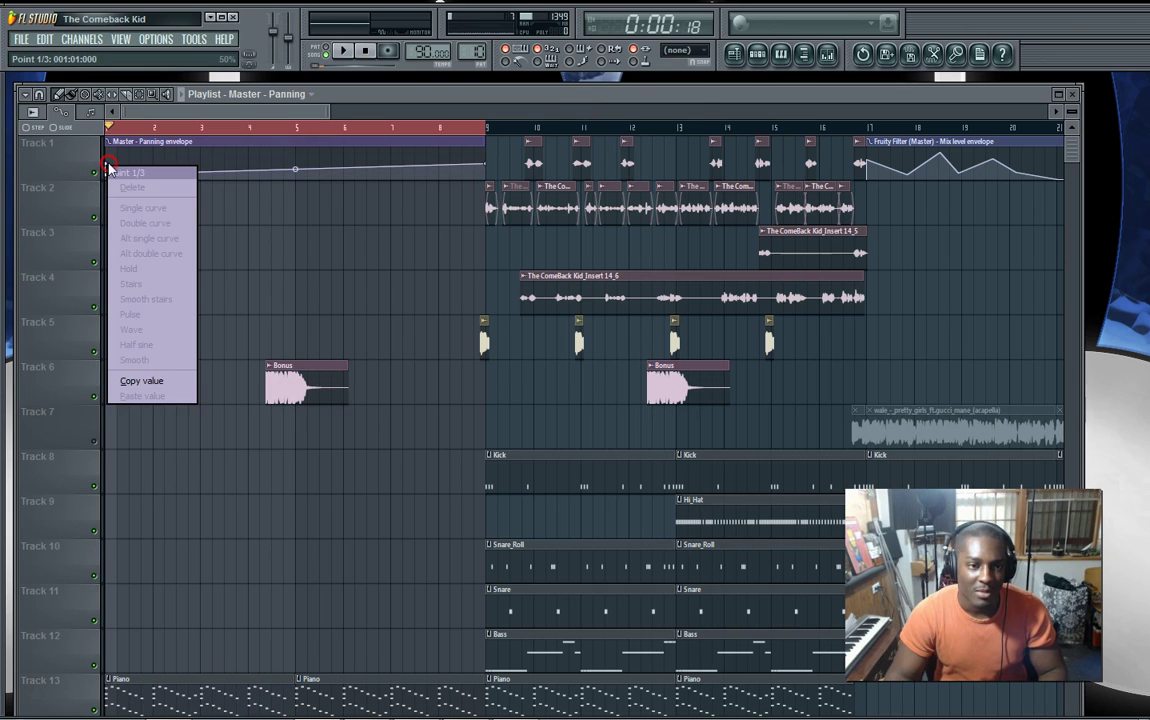
pyautogui.click(148, 380)
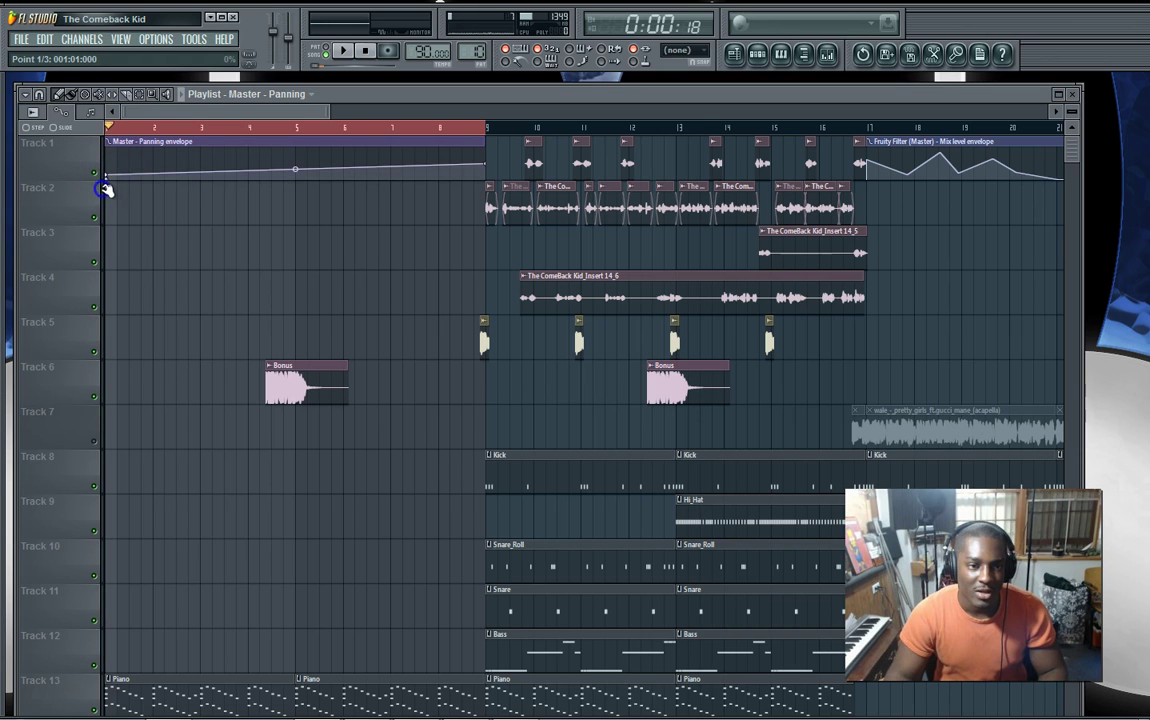
pyautogui.rightClick(110, 180)
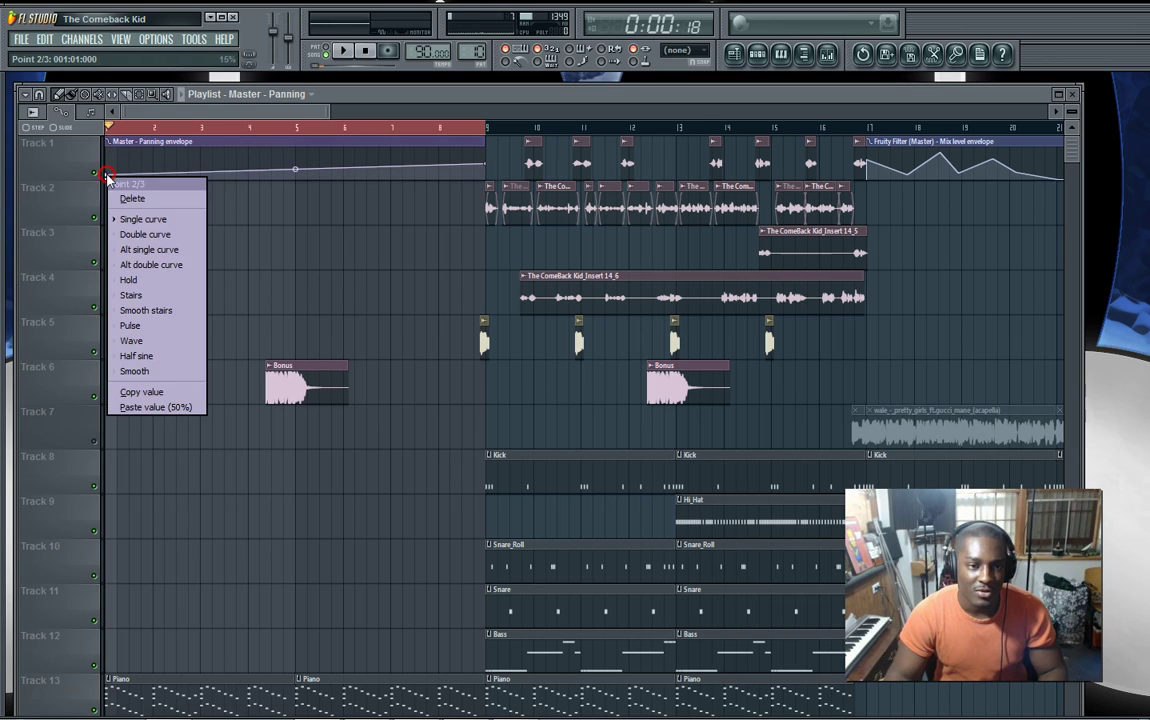
pyautogui.click(148, 405)
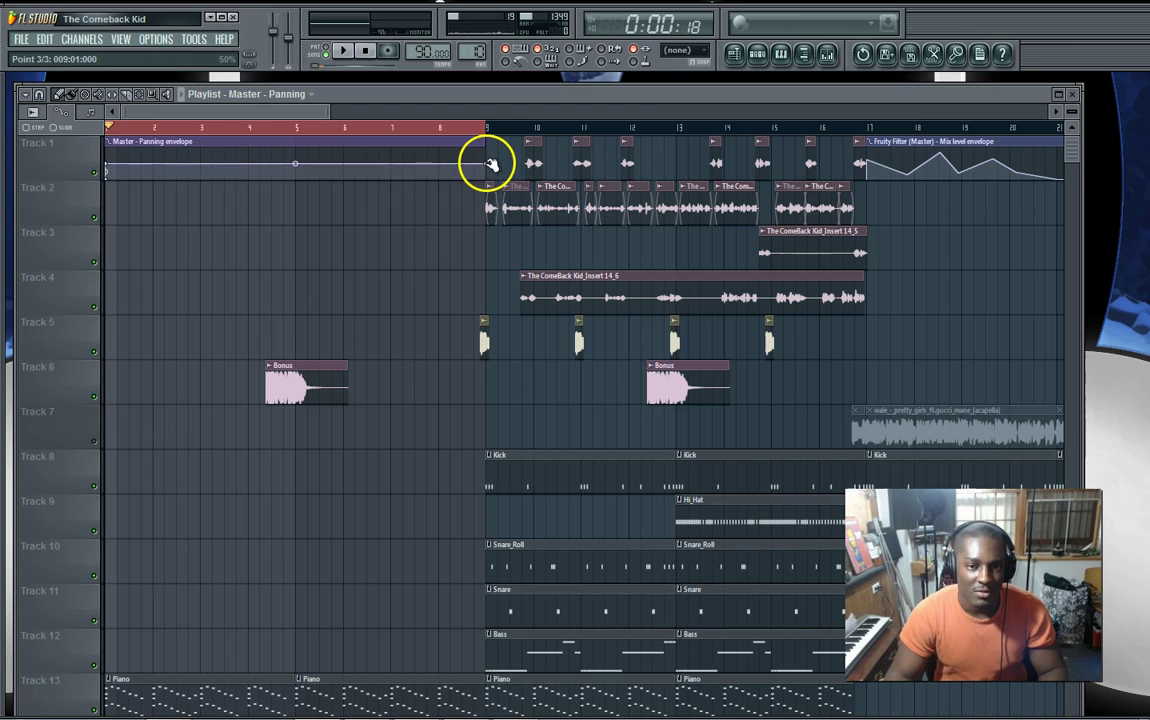
# Delete the Master panning channel from the automation clips, along with its clip in the playlist.
pyautogui.click(758, 55)
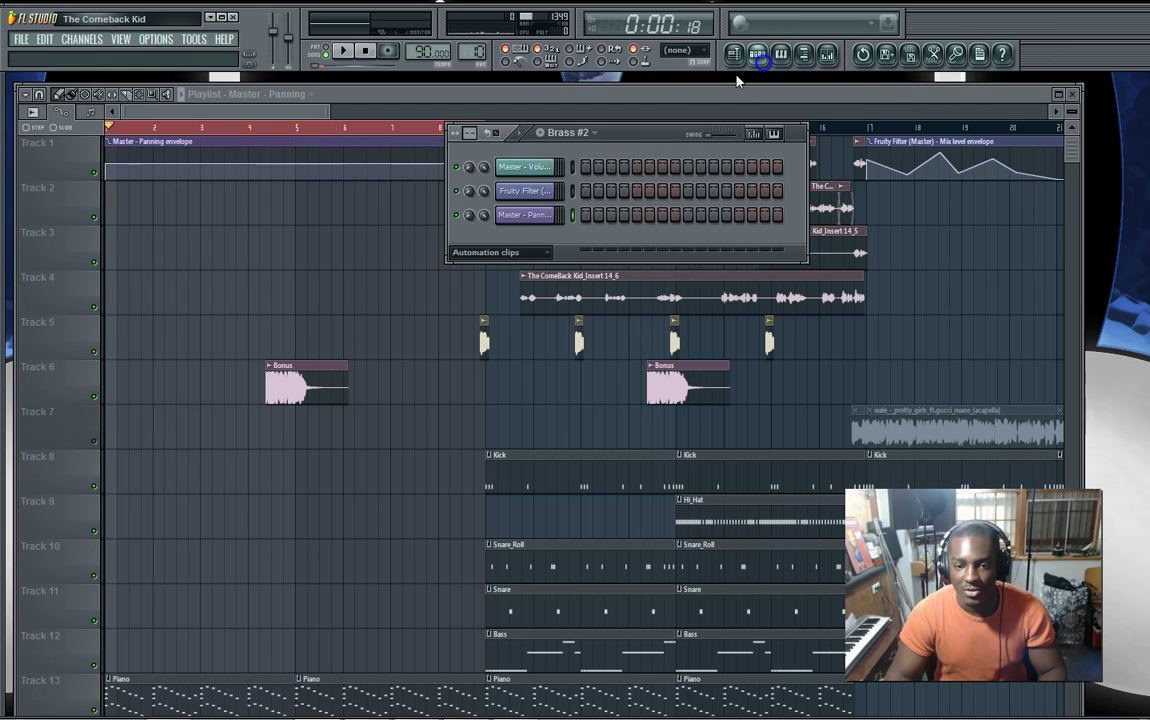
pyautogui.rightClick(550, 212)
pyautogui.click(585, 415)
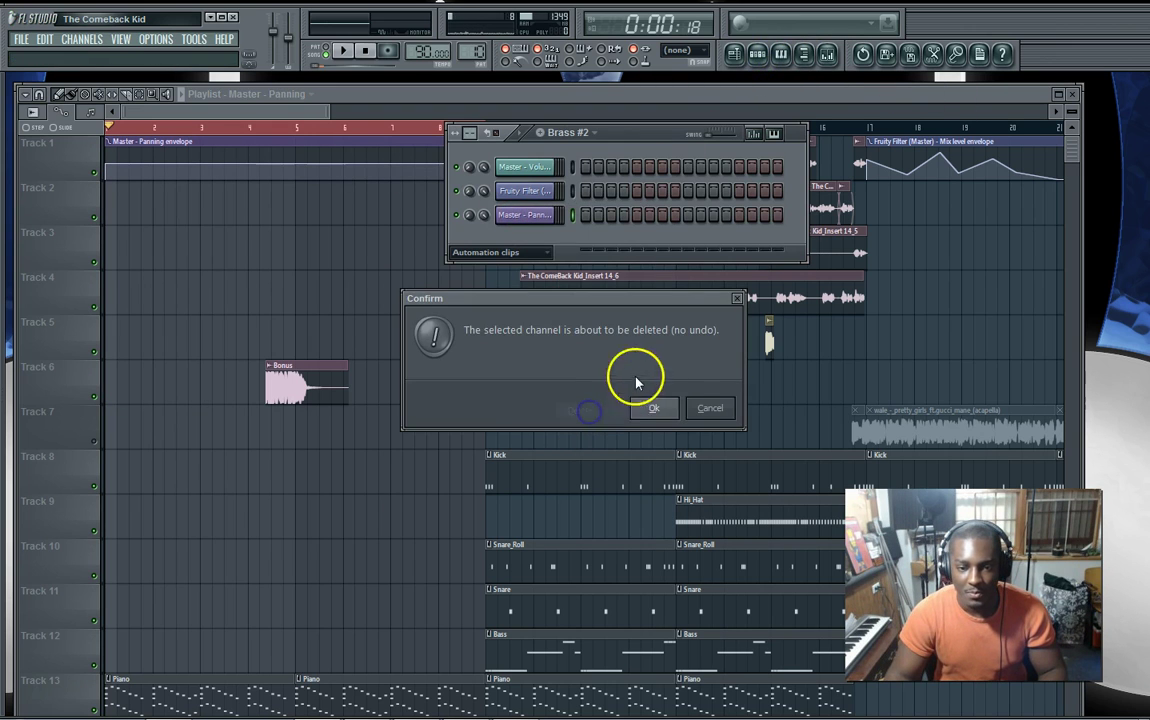
pyautogui.click(653, 408)
# Create a fresh automation clip for the Master track's panning over bars 1 to 8.
pyautogui.click(828, 53)
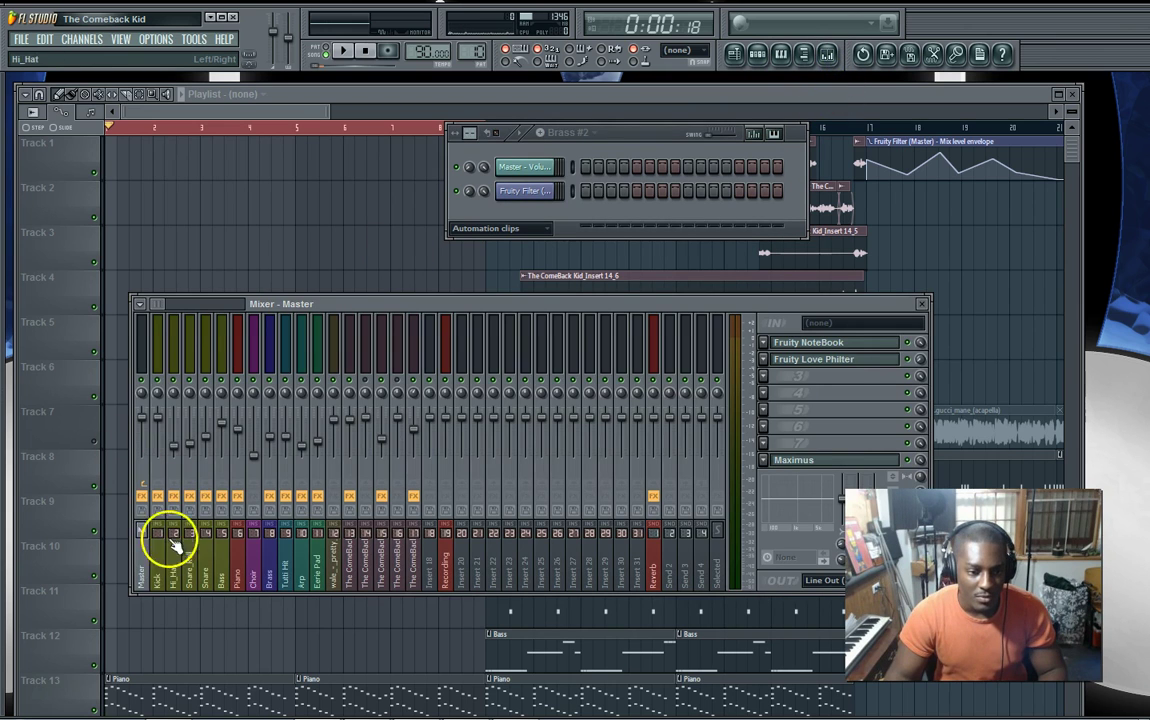
pyautogui.rightClick(145, 398)
pyautogui.click(145, 402)
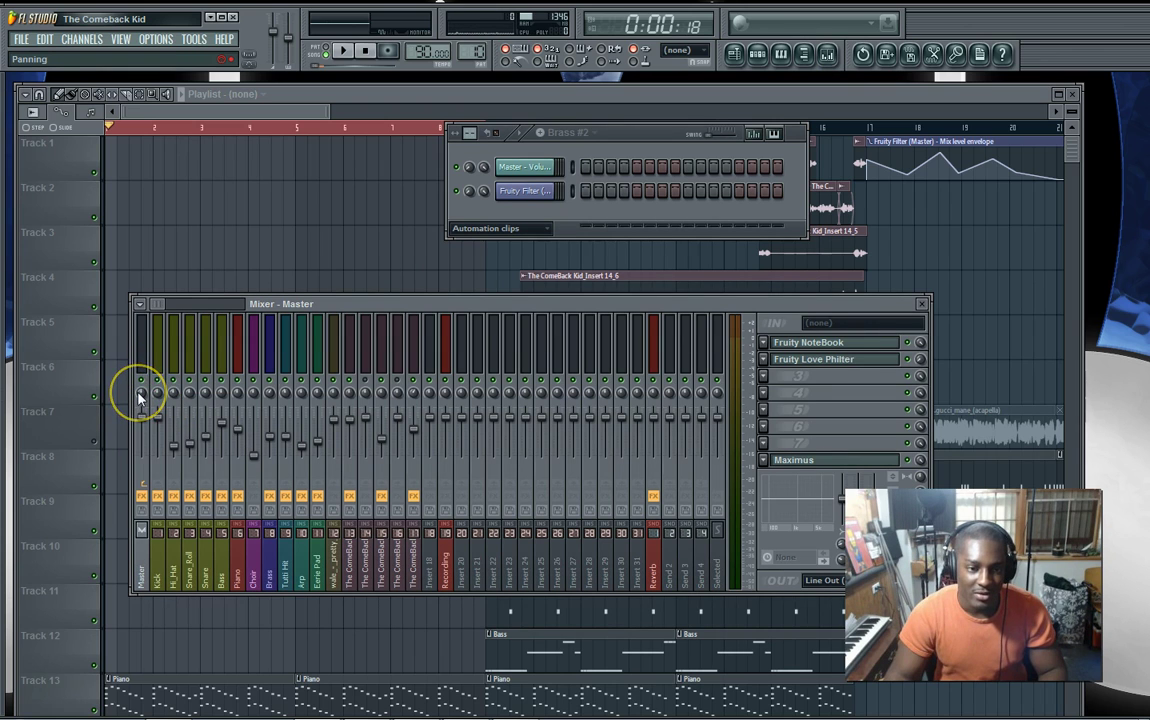
pyautogui.rightClick(141, 398)
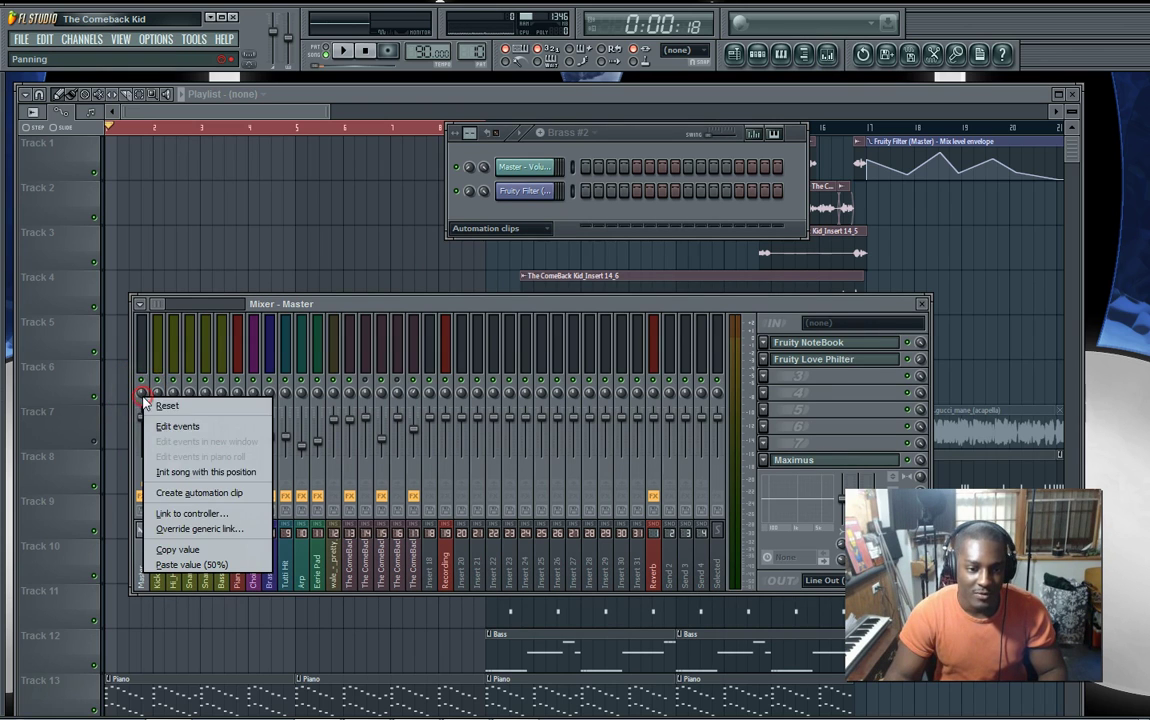
pyautogui.click(188, 493)
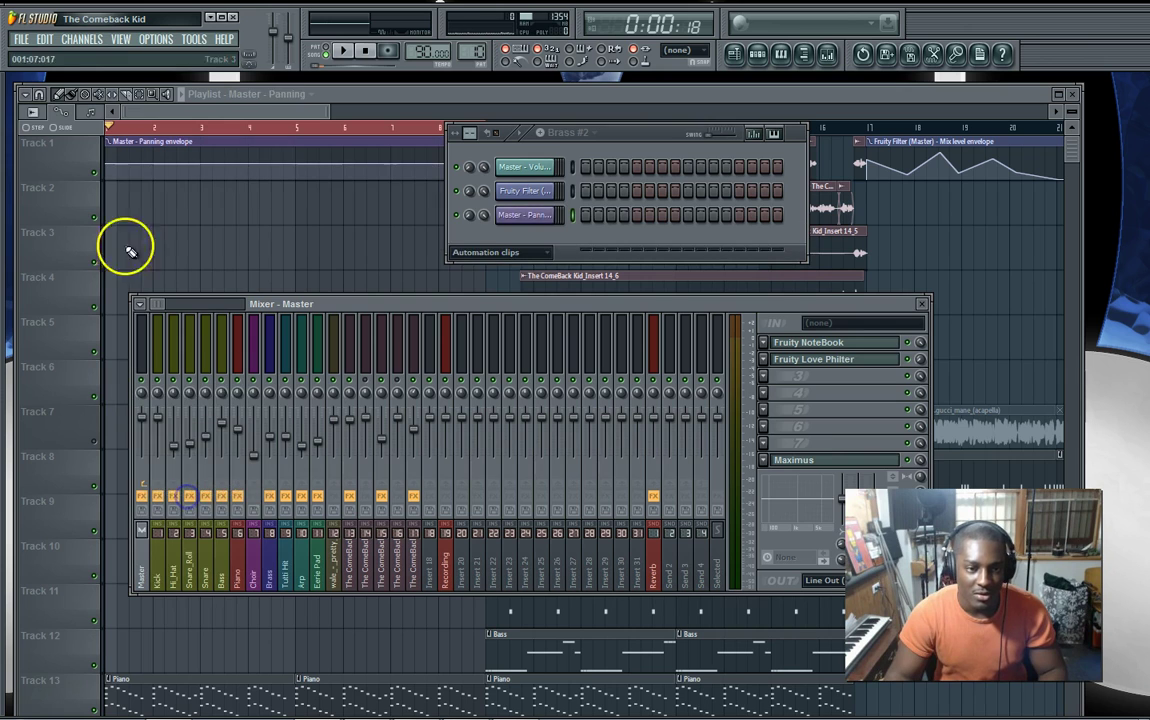
pyautogui.click(160, 110)
# Copy the panning envelope's 50% start value, lower the start point to 0%, and paste 50% onto an added point at bar 1.
pyautogui.rightClick(108, 166)
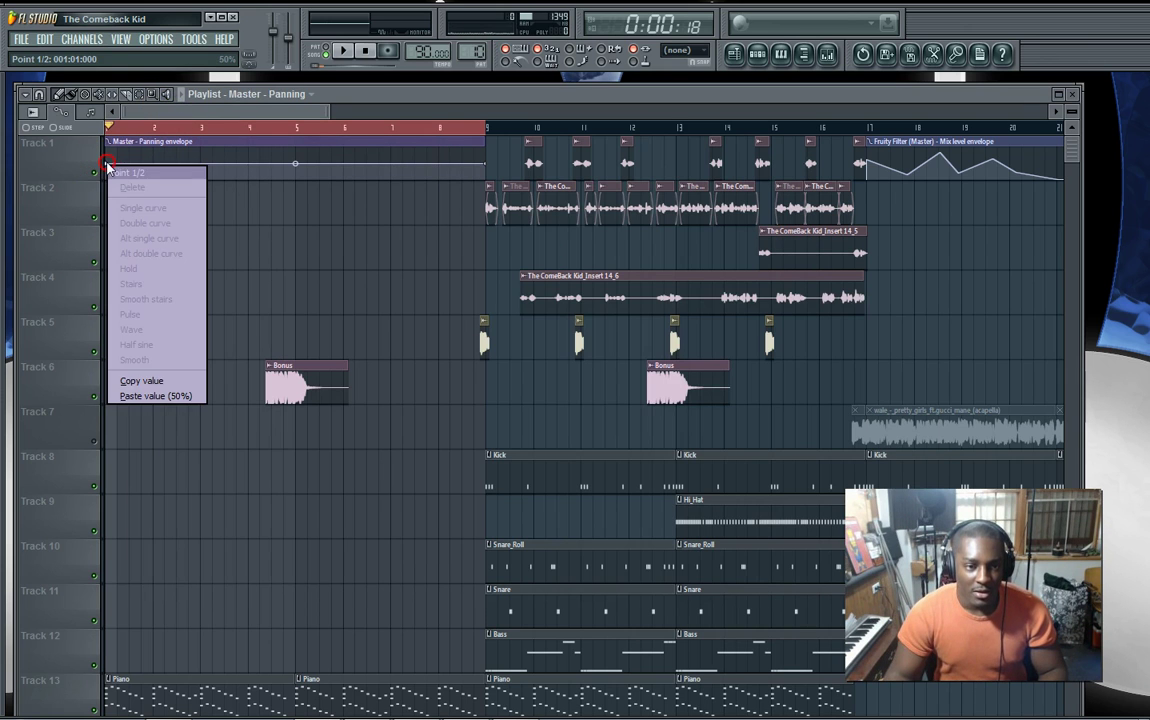
pyautogui.click(141, 380)
pyautogui.moveTo(111, 165); pyautogui.dragTo(99, 190)
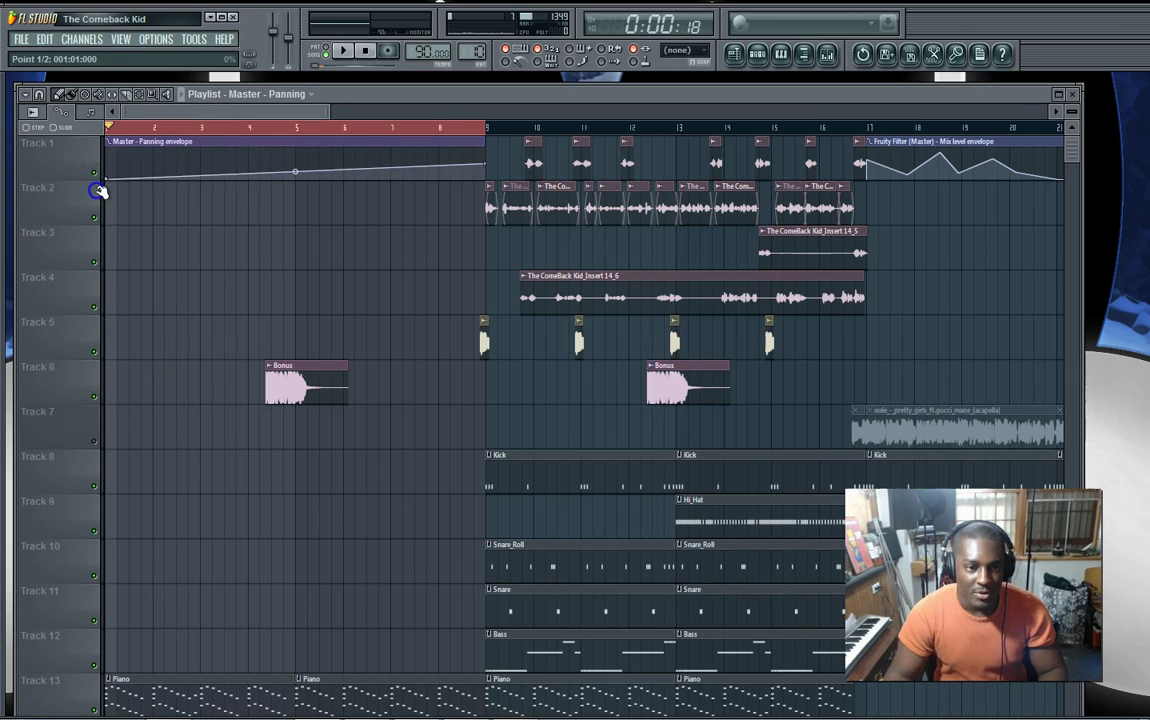
pyautogui.rightClick(113, 167)
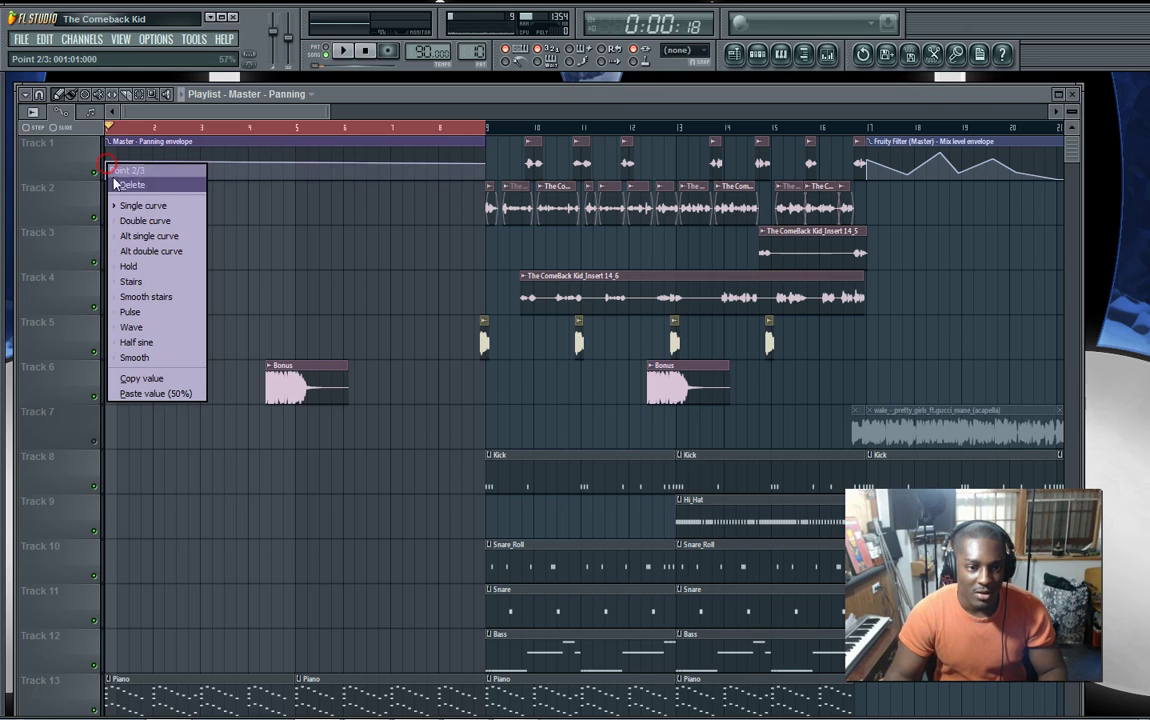
pyautogui.click(148, 395)
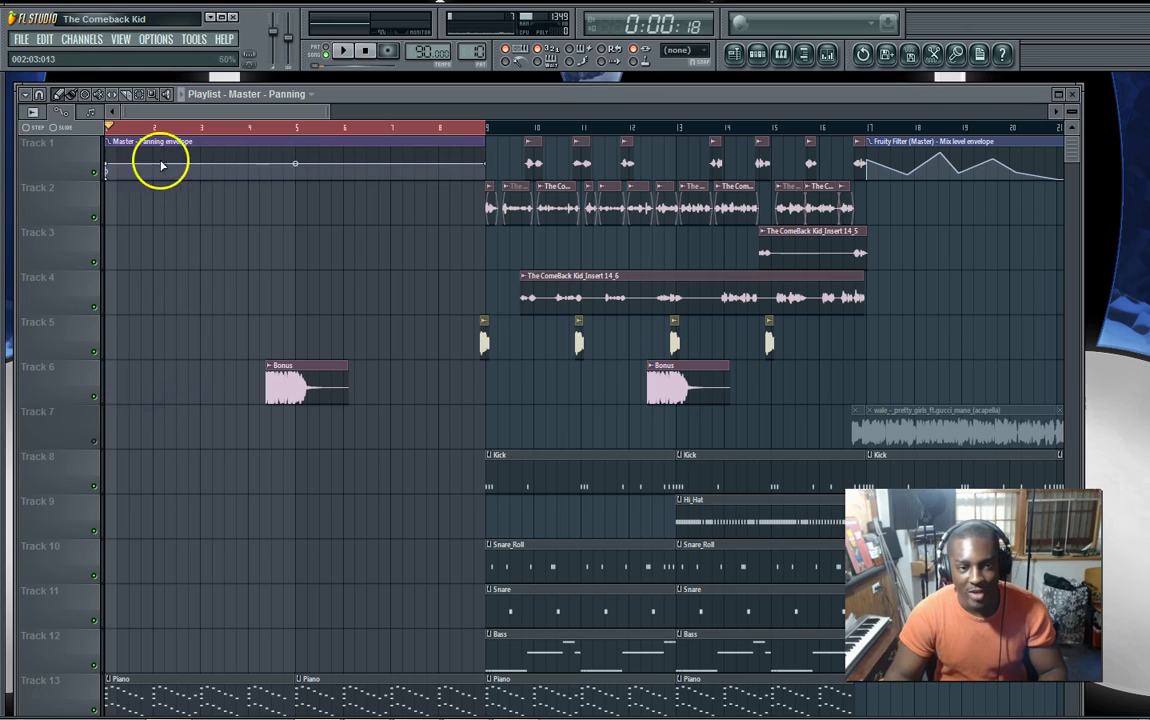
# Lower the panning envelope's end point and add a point just before it at bar 9, pasting the 50% value there.
pyautogui.rightClick(488, 166)
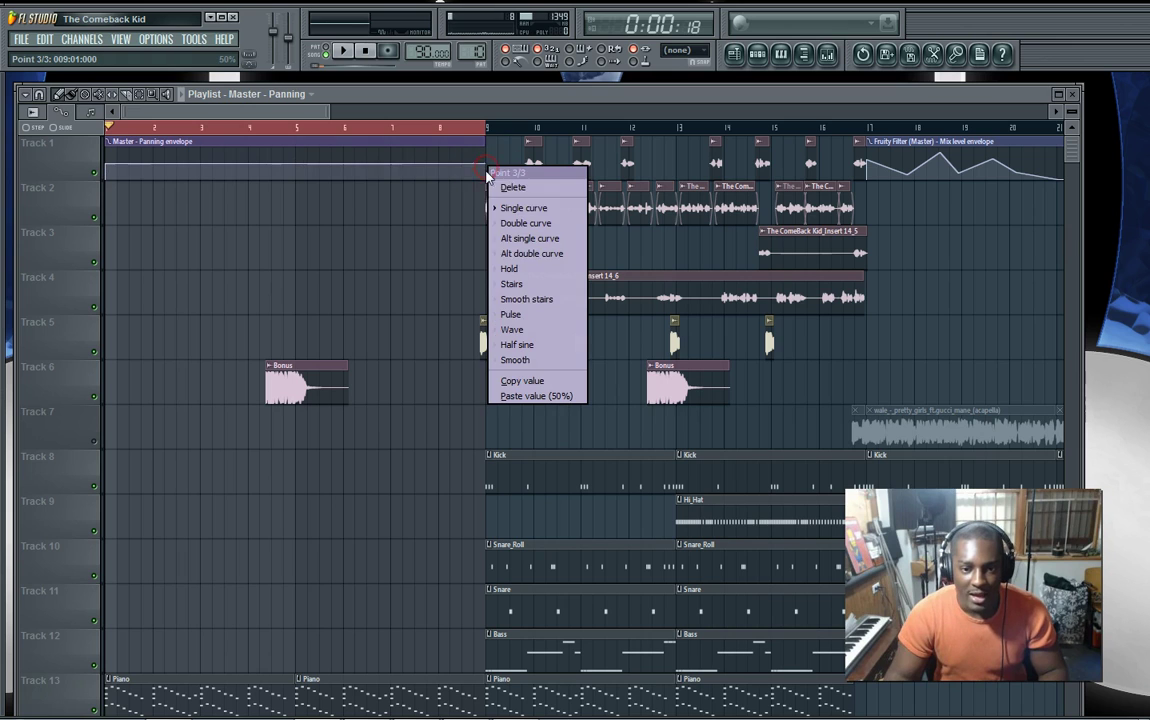
pyautogui.click(467, 77)
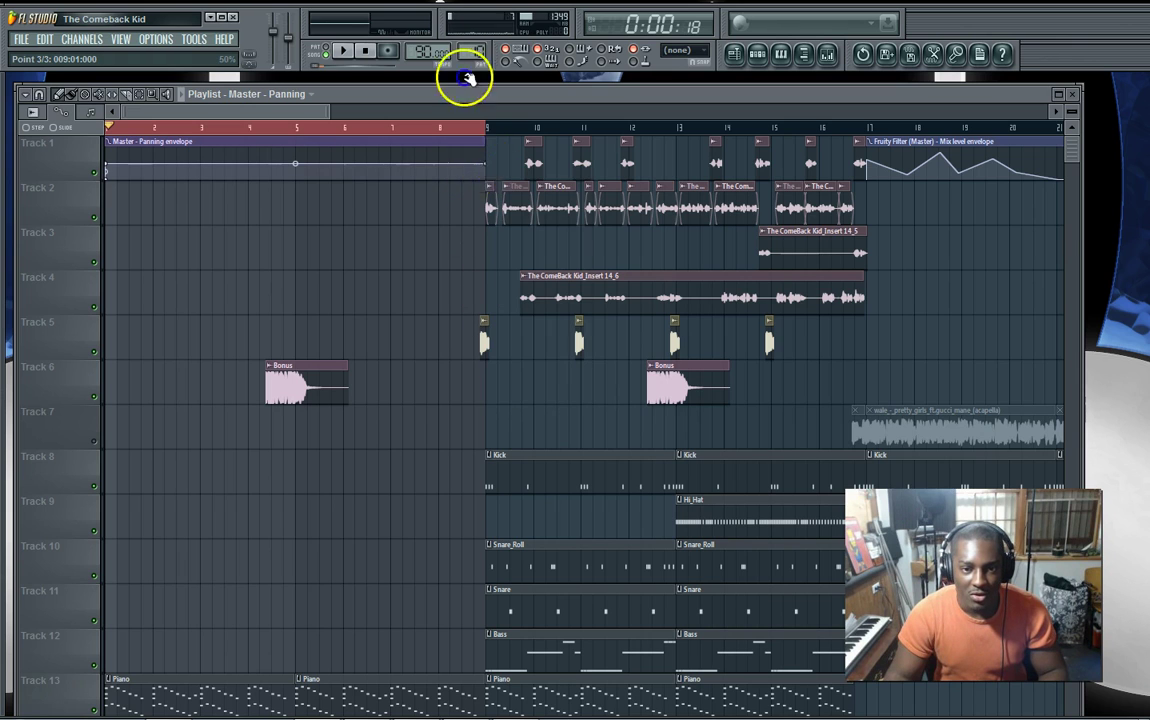
pyautogui.rightClick(484, 177)
pyautogui.moveTo(480, 178); pyautogui.dragTo(476, 163)
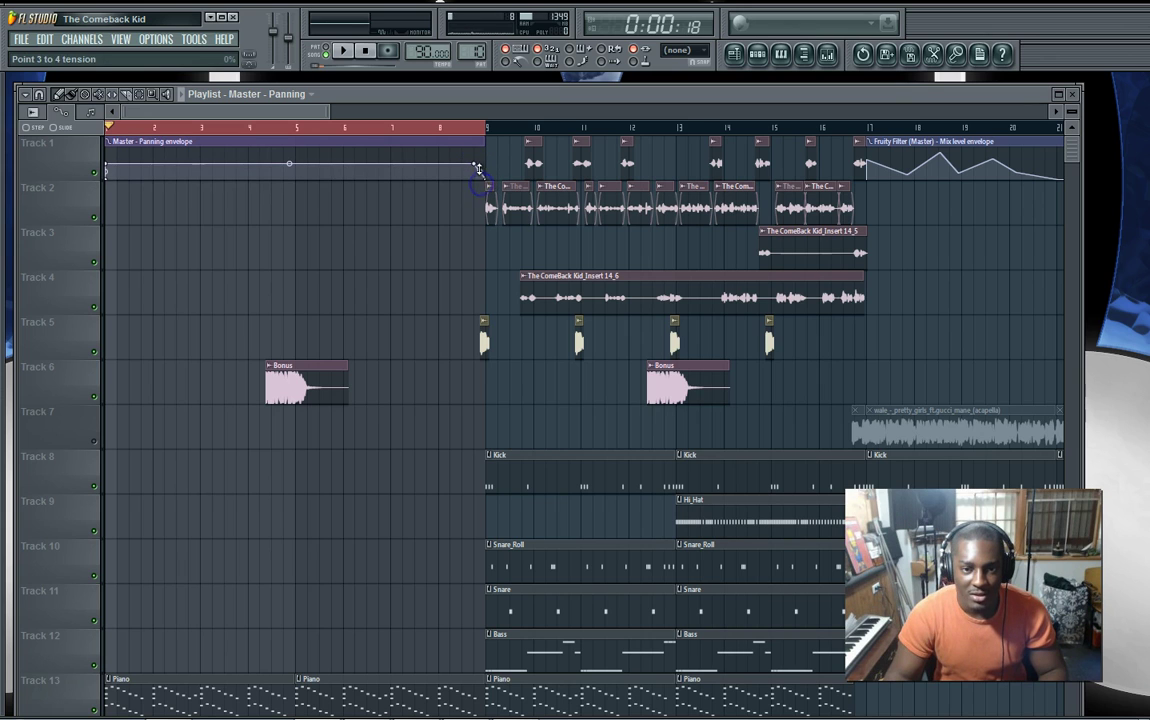
pyautogui.rightClick(479, 166)
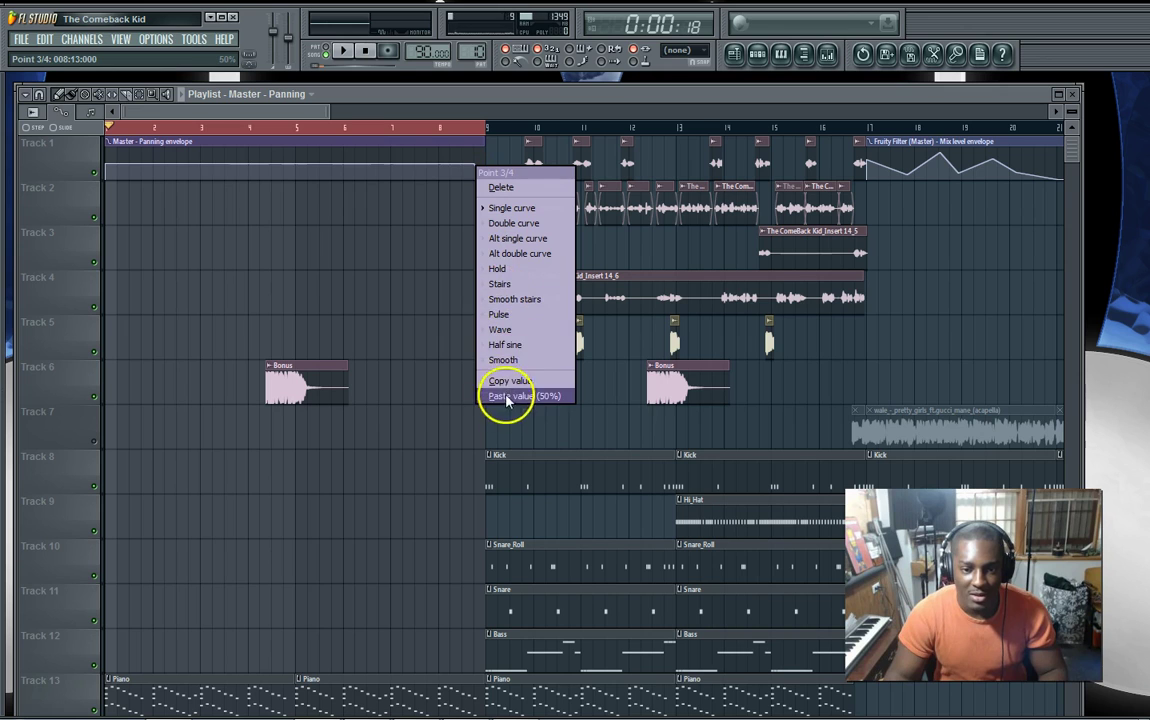
pyautogui.click(505, 396)
pyautogui.click(475, 165)
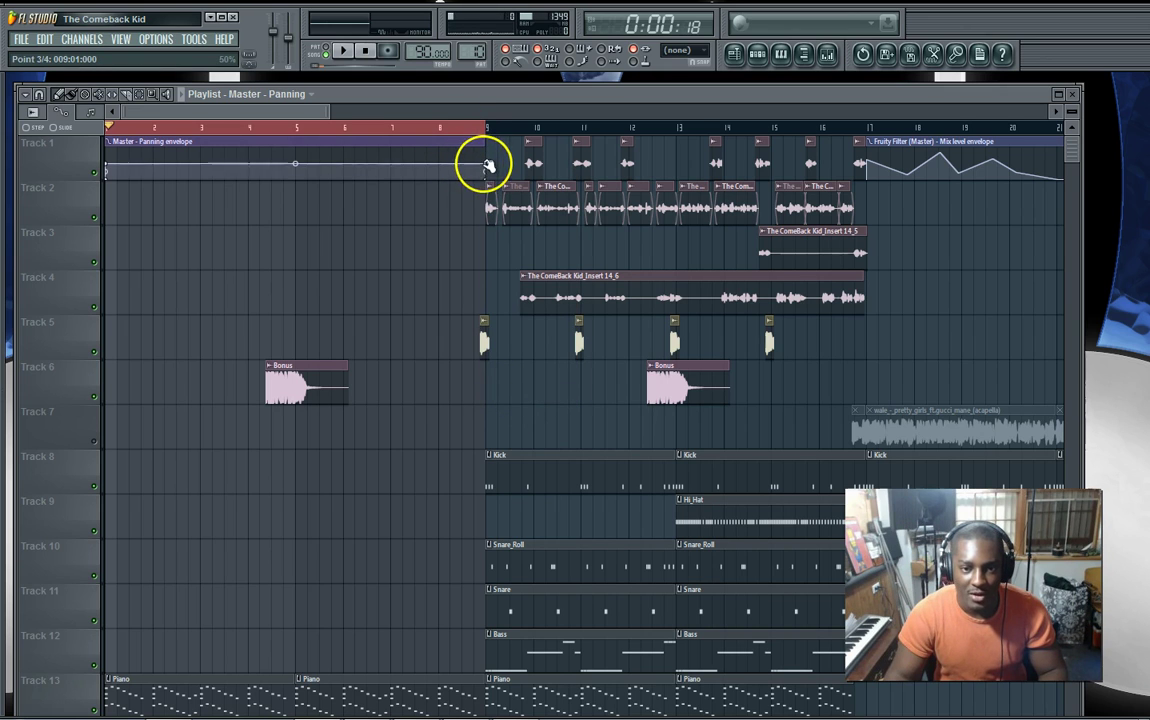
pyautogui.rightClick(488, 165)
pyautogui.click(526, 395)
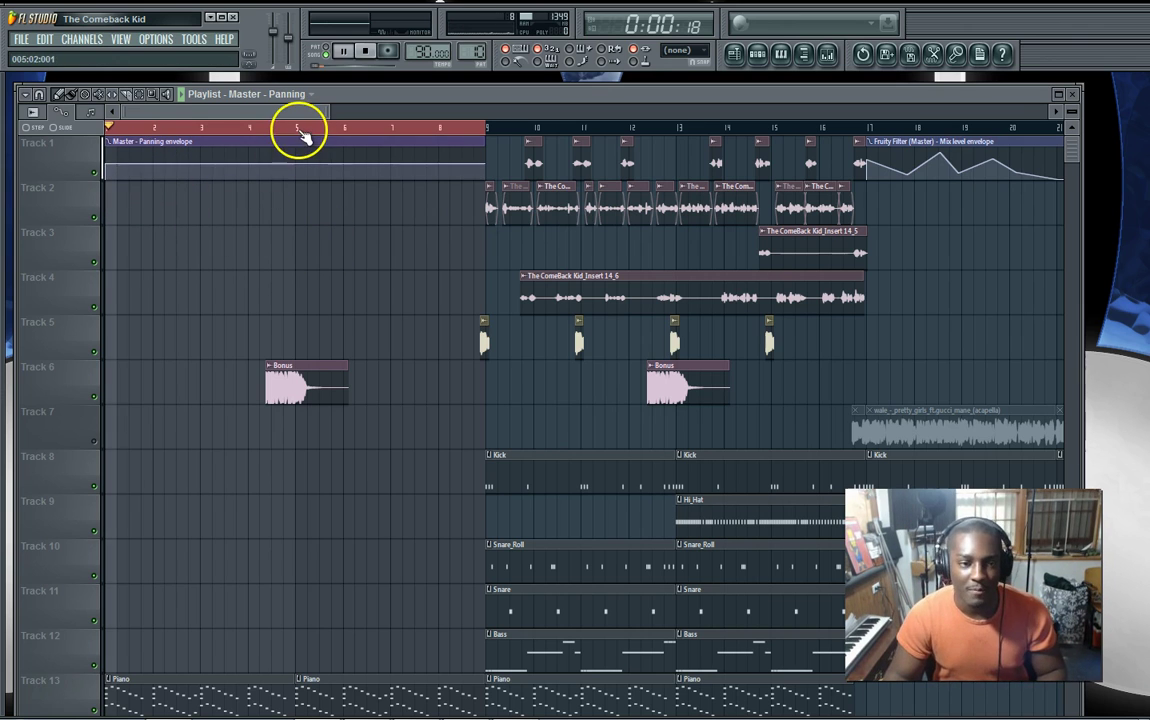
# Play the song and add alternating high and low points to the Master panning envelope between bars 2 and 8, forming a zigzag.
pyautogui.press('space')
pyautogui.rightClick(173, 155)
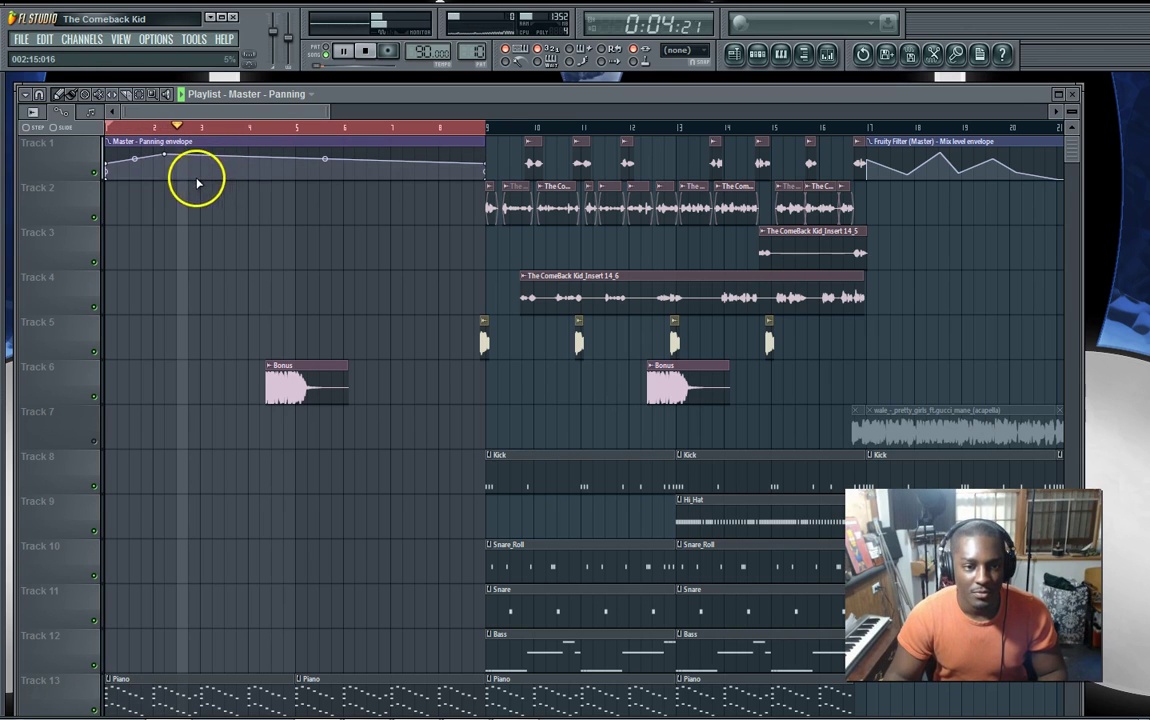
pyautogui.rightClick(194, 179)
pyautogui.rightClick(254, 153)
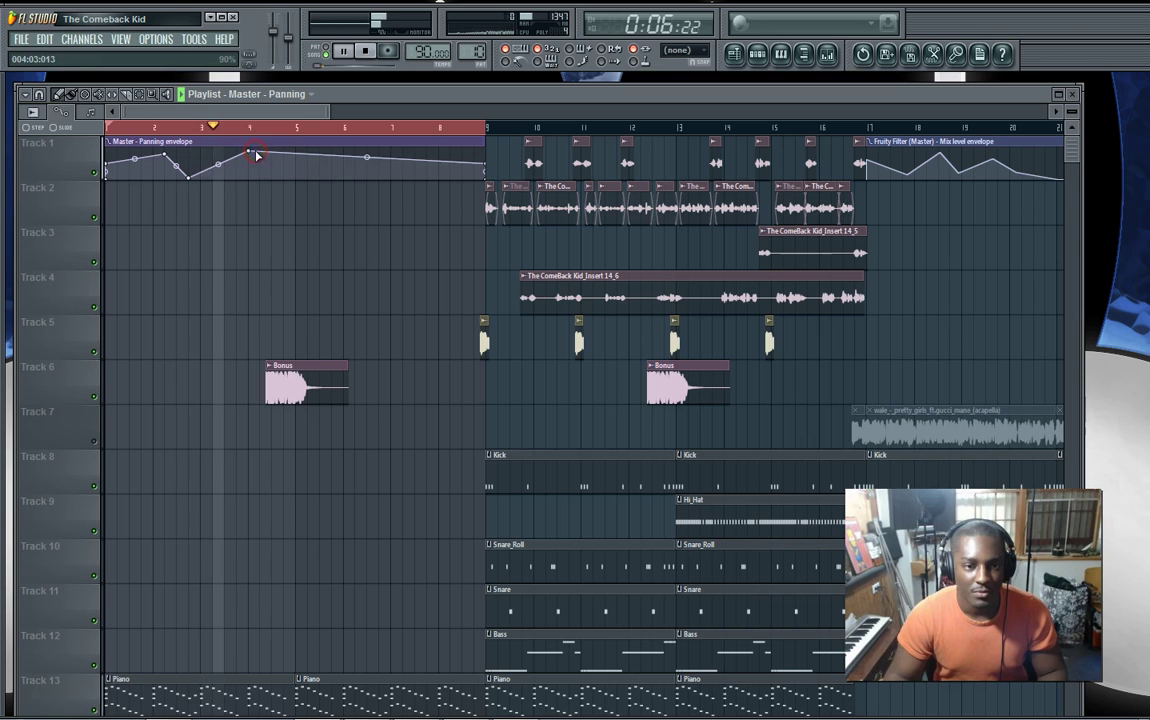
pyautogui.rightClick(296, 178)
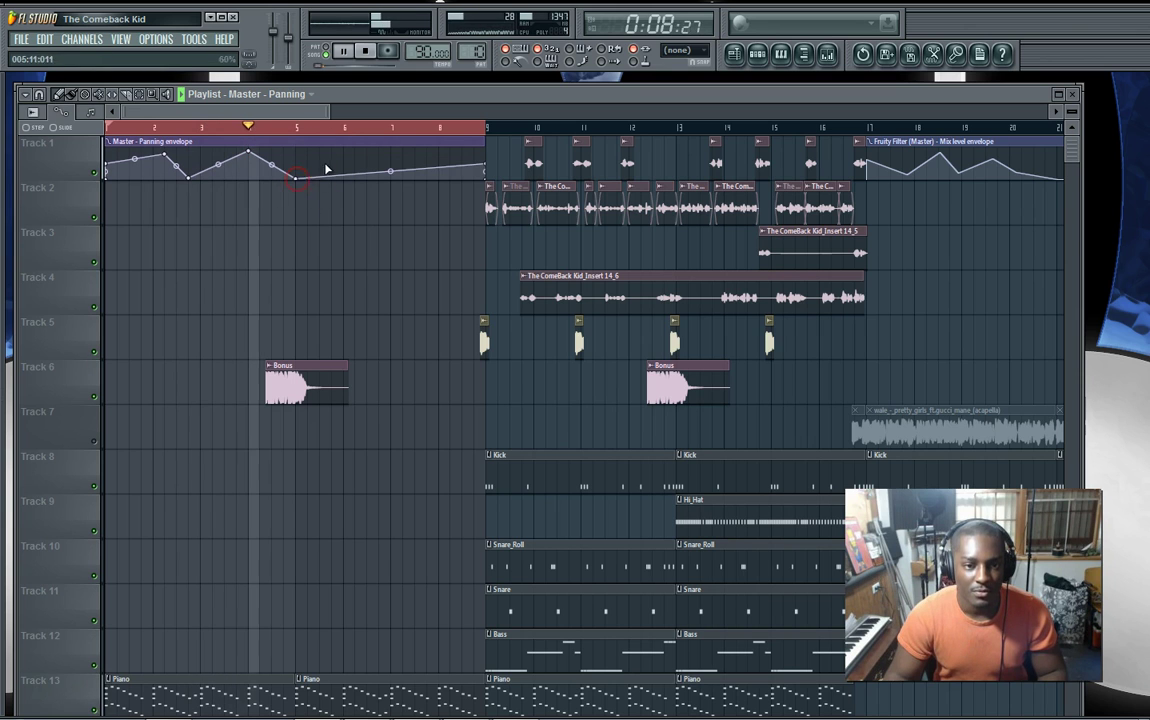
pyautogui.rightClick(343, 154)
pyautogui.rightClick(395, 177)
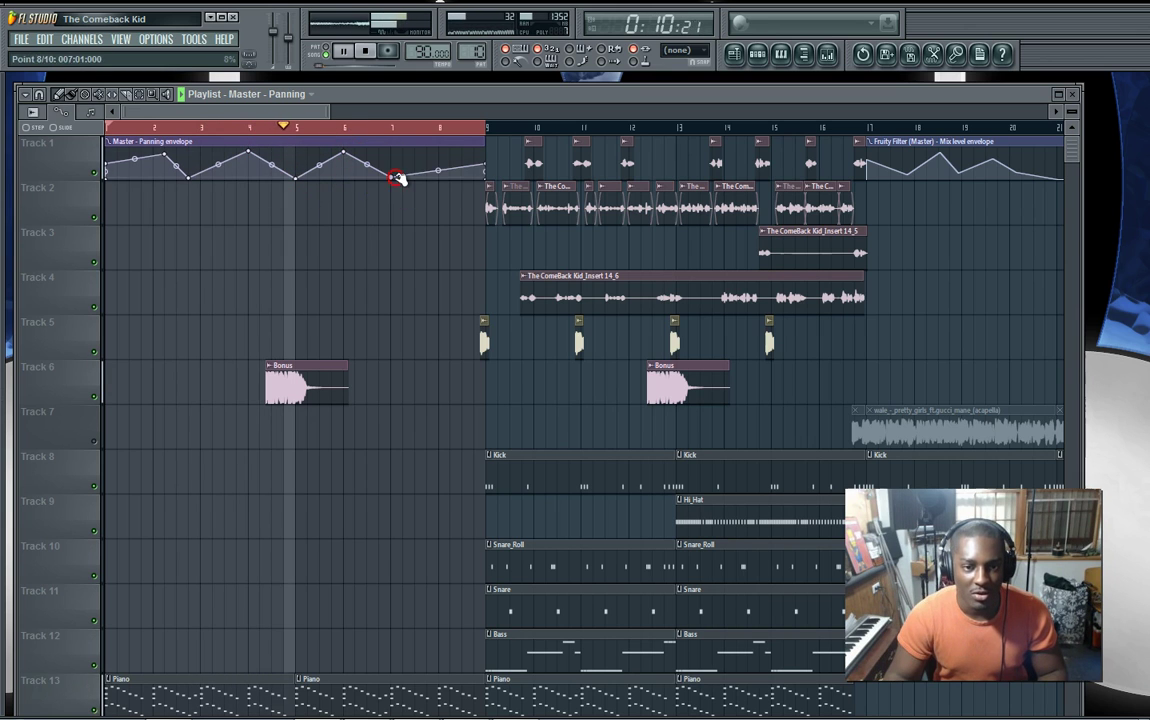
pyautogui.rightClick(439, 155)
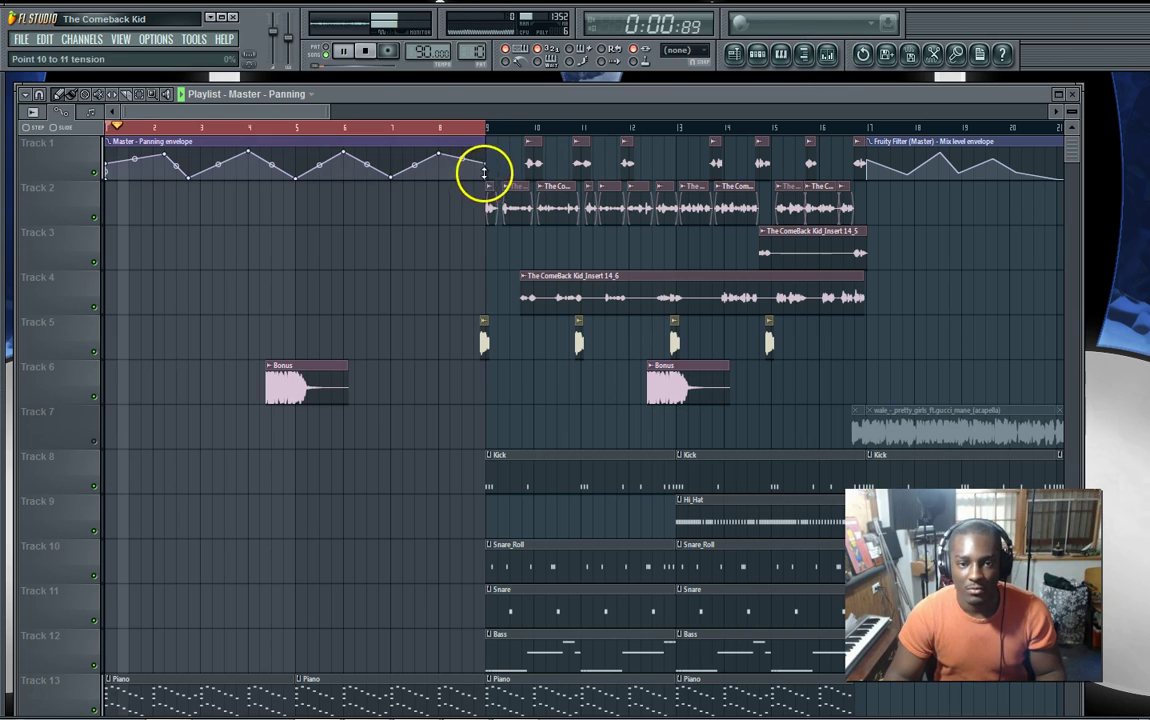
# Stop playback and create an automation clip for the Master track's volume over bars 1 to 8.
pyautogui.click(838, 57)
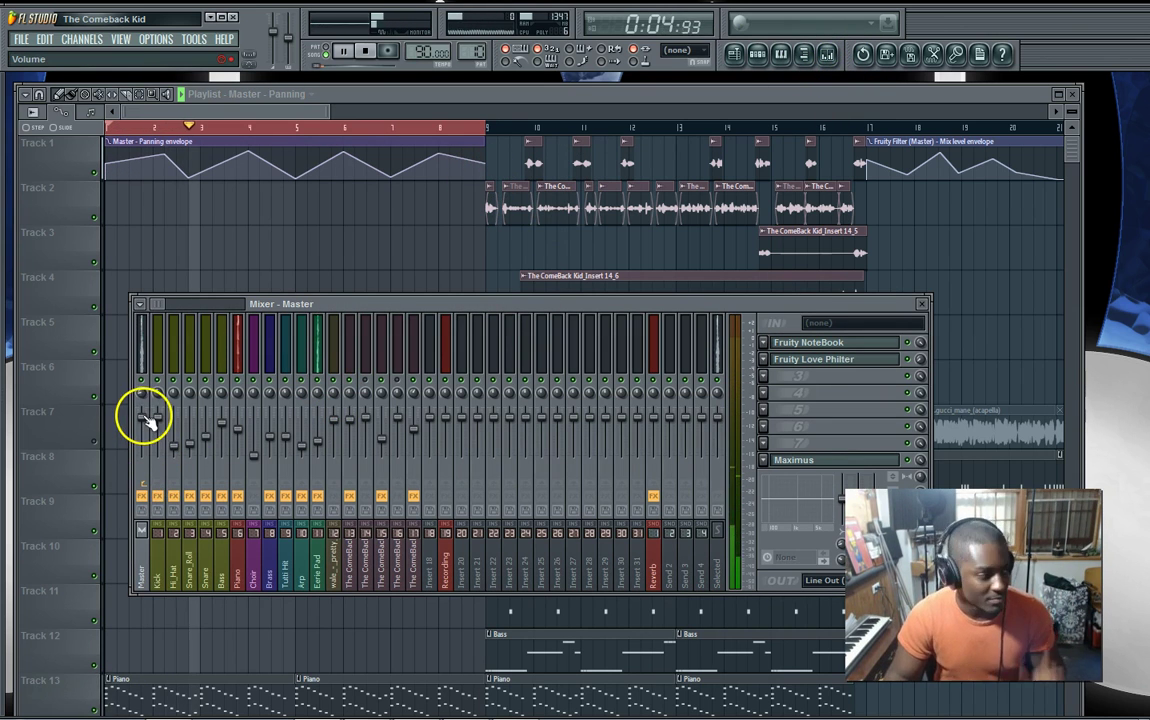
pyautogui.press('space')
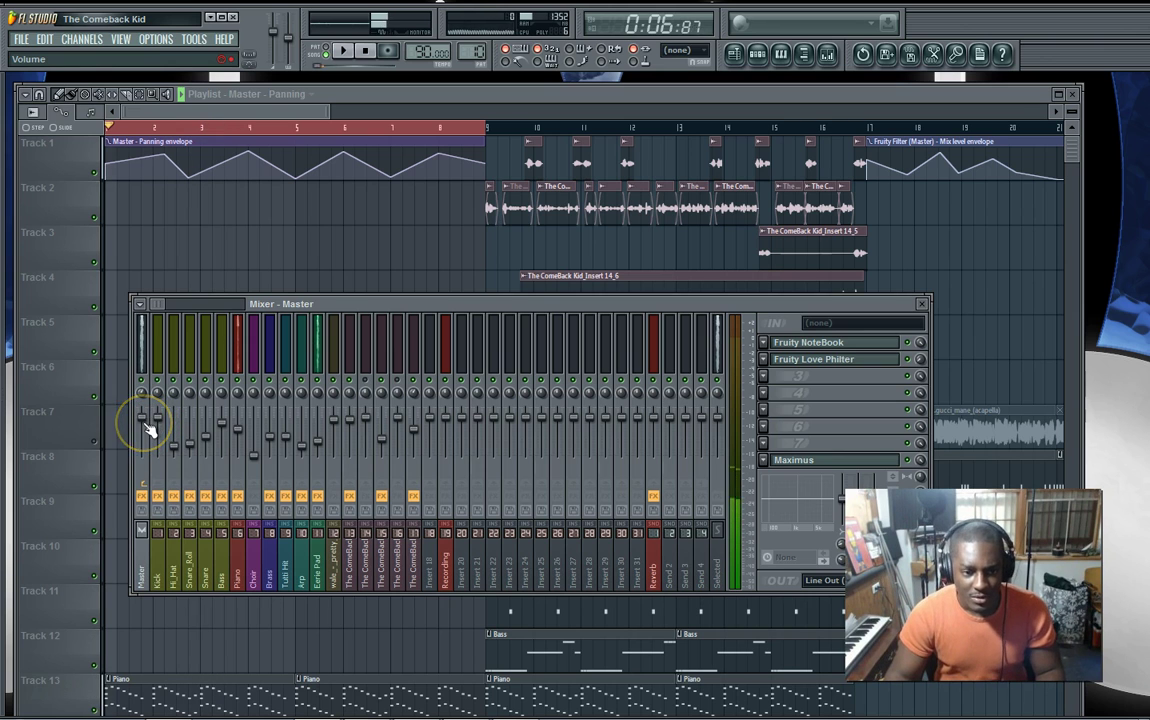
pyautogui.rightClick(143, 419)
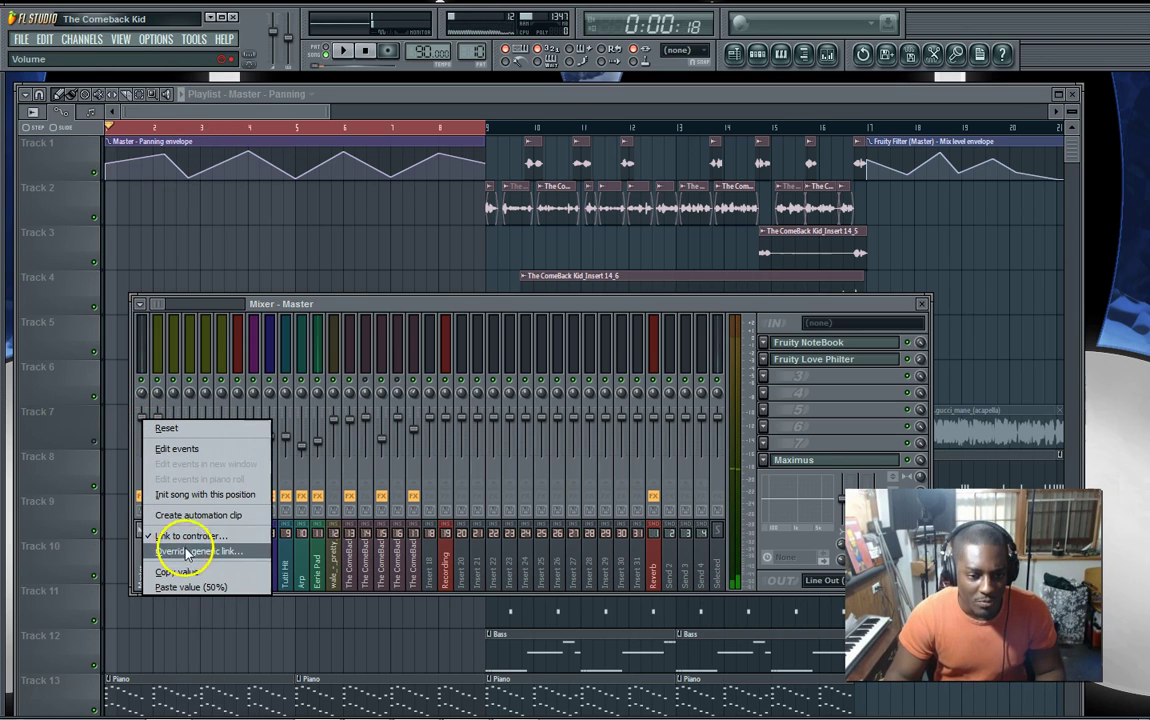
pyautogui.click(200, 514)
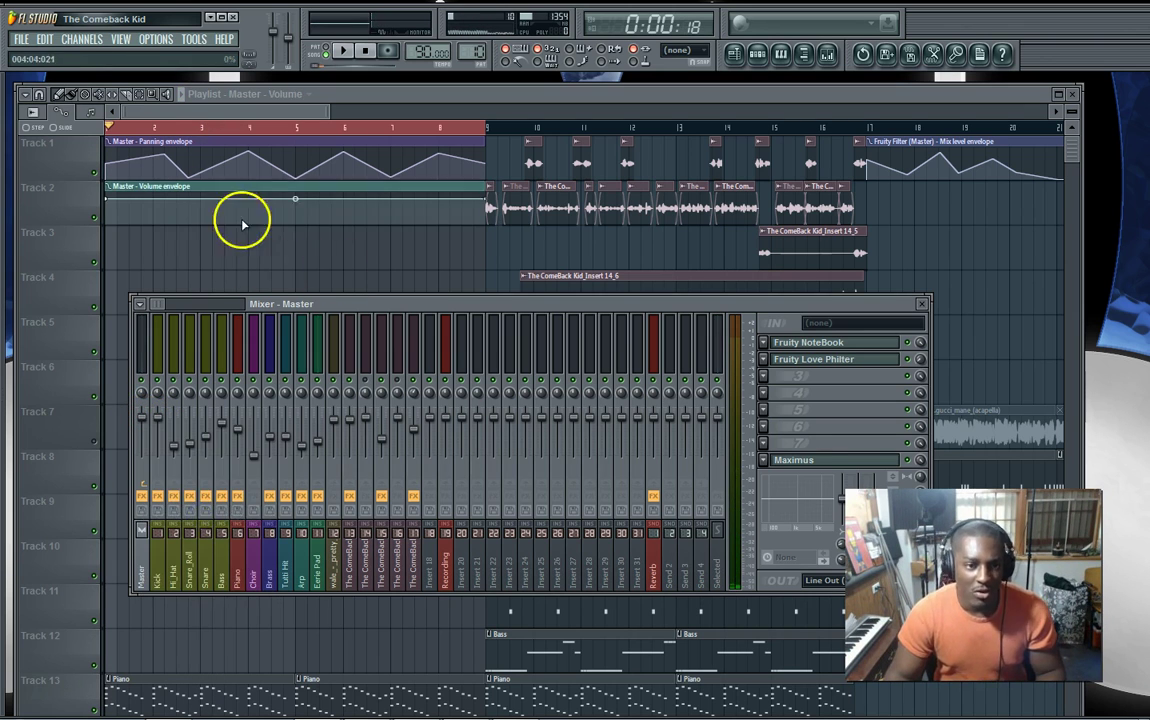
pyautogui.click(214, 112)
# Lower the Master volume envelope's start point to the minimum for a rise across bars 1 to 8, and copy the end point's value.
pyautogui.moveTo(113, 206); pyautogui.dragTo(265, 230)
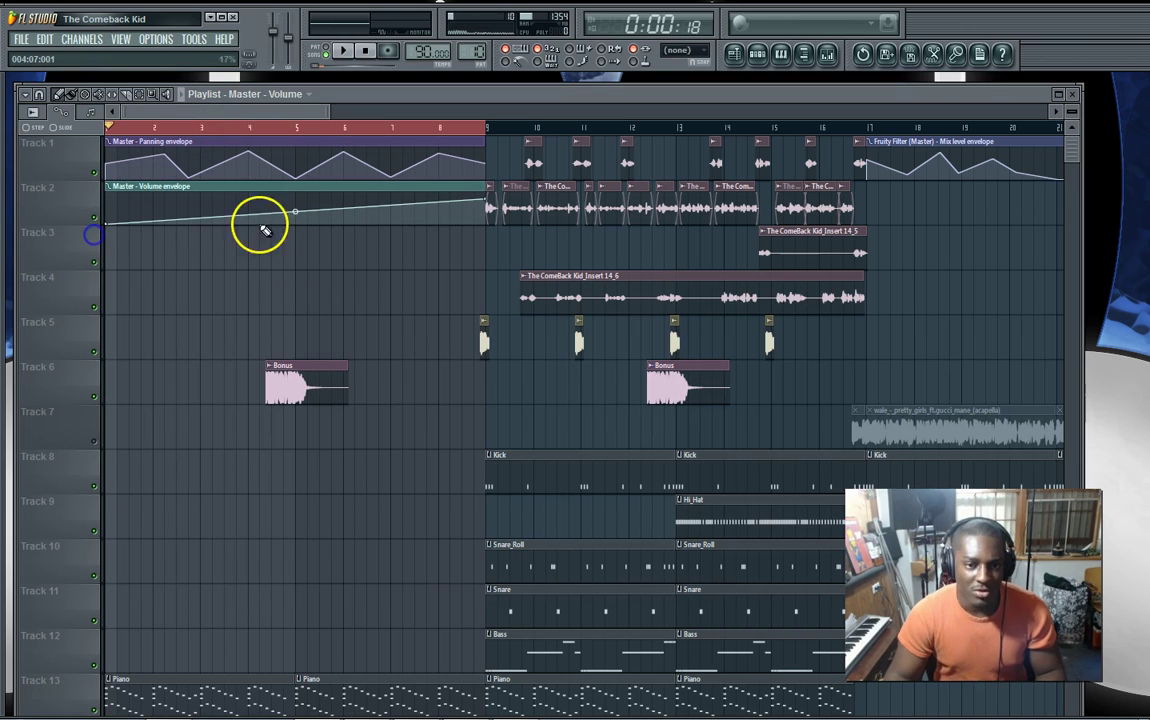
pyautogui.rightClick(486, 200)
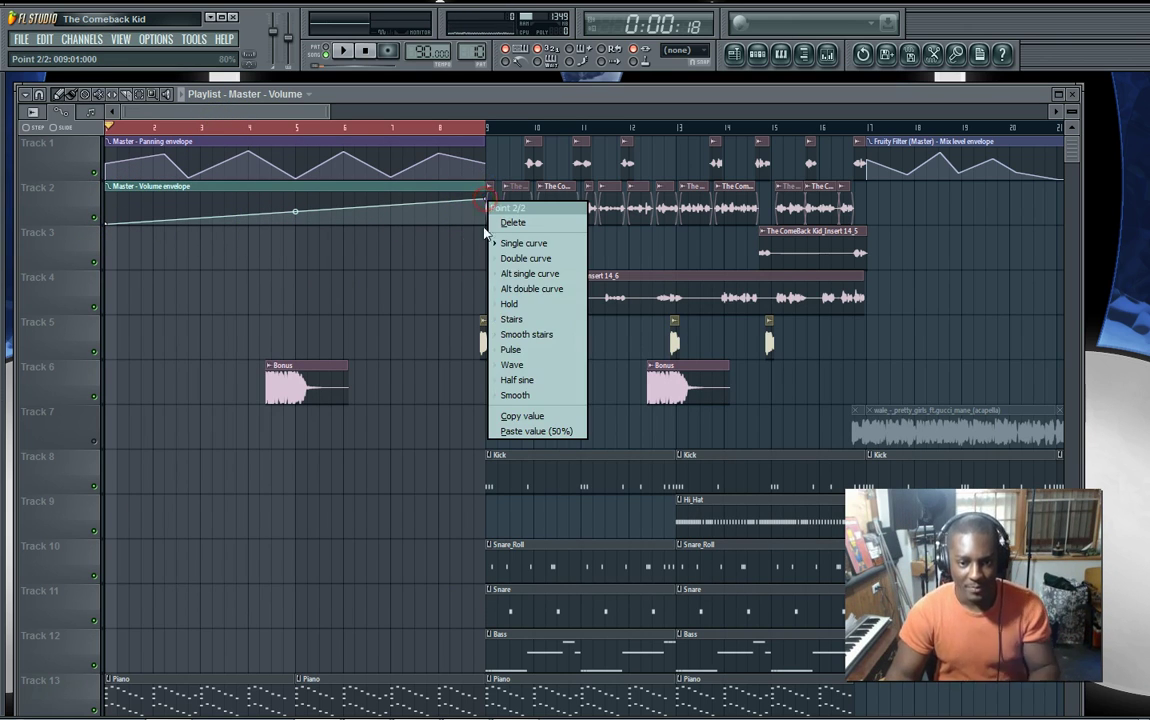
pyautogui.click(535, 418)
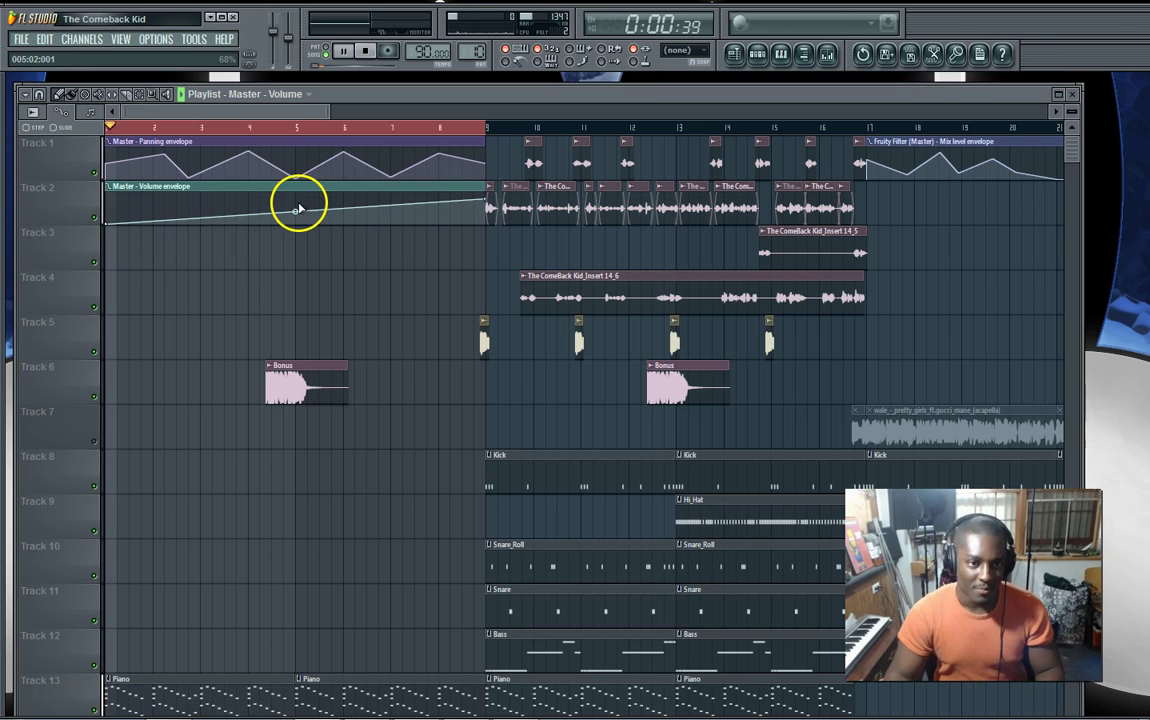
# Raise the Master volume envelope's start point slightly above the minimum, and clear the playlist selection over bars 1 to 8.
pyautogui.moveTo(107, 223); pyautogui.dragTo(107, 218)
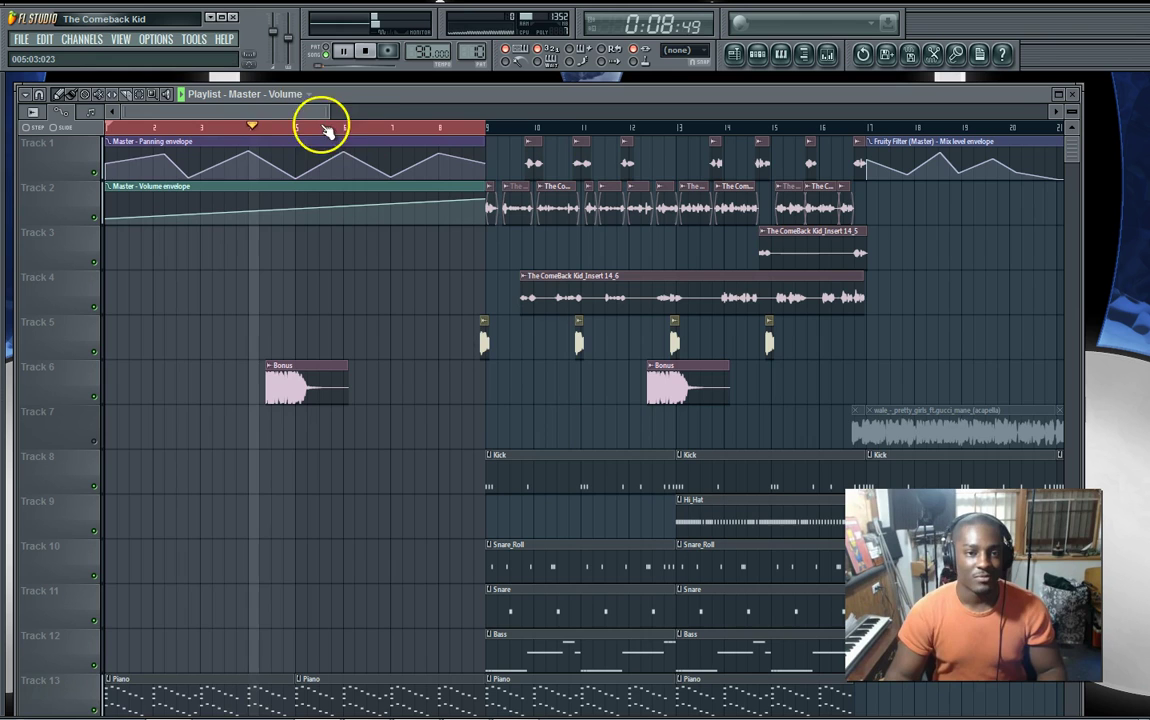
pyautogui.moveTo(295, 114); pyautogui.dragTo(214, 118)
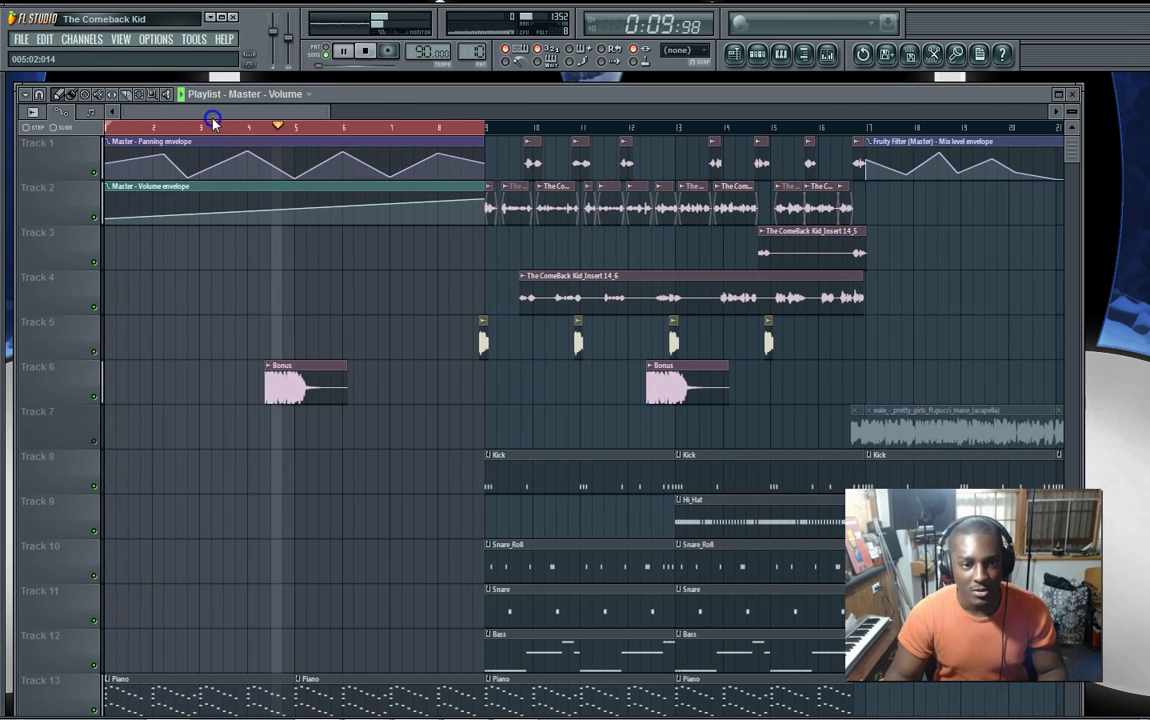
pyautogui.moveTo(292, 116); pyautogui.dragTo(344, 118)
pyautogui.keyDown('ctrl'); pyautogui.click(375, 124); pyautogui.keyUp('ctrl')
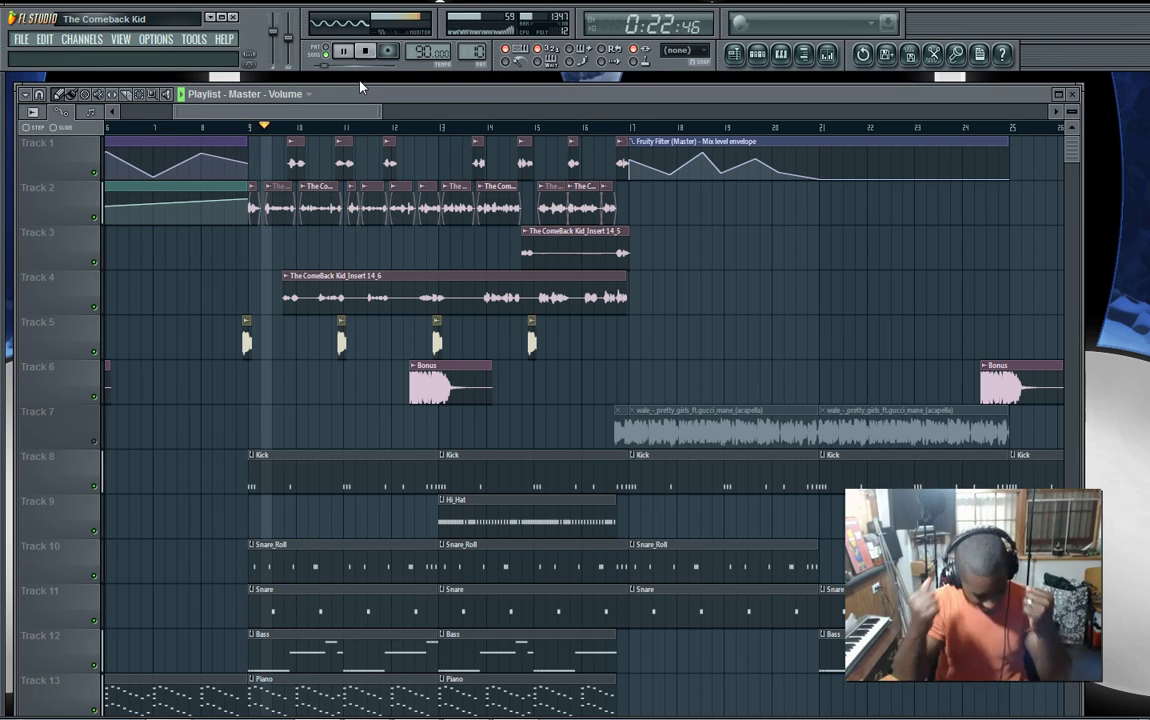
pyautogui.click(314, 16)
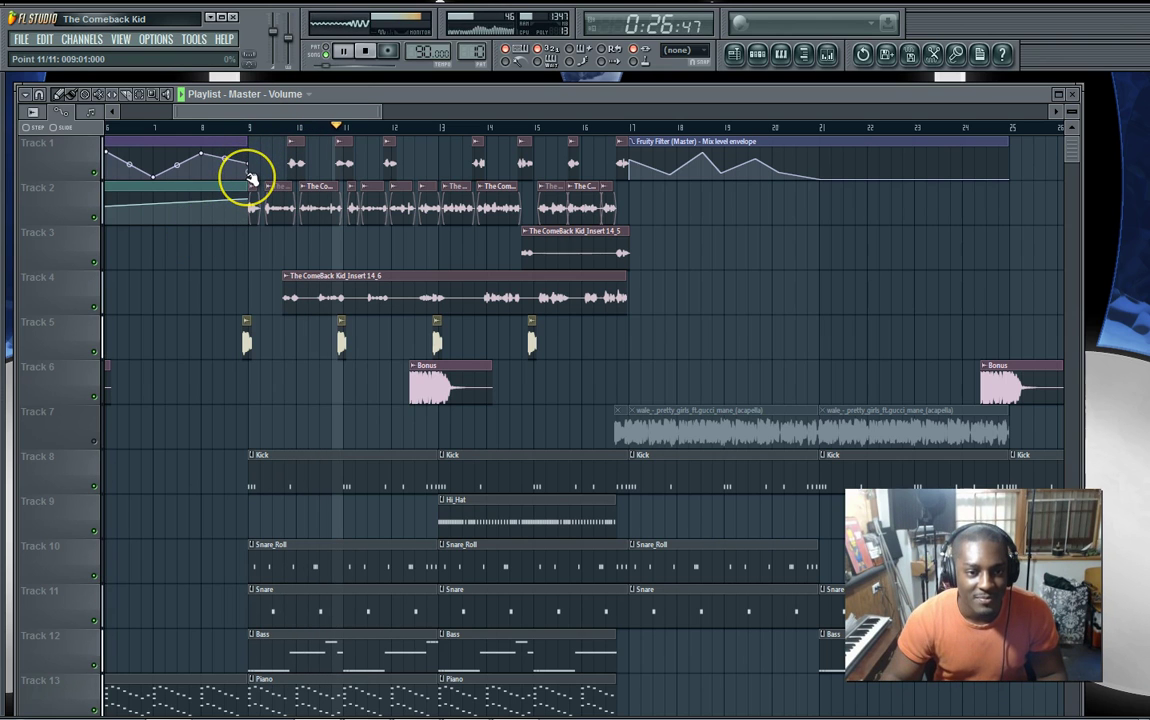
# Copy the 50% value of the Master panning envelope's second-to-last point at bar 9 and paste it onto the envelope's end point.
pyautogui.rightClick(252, 178)
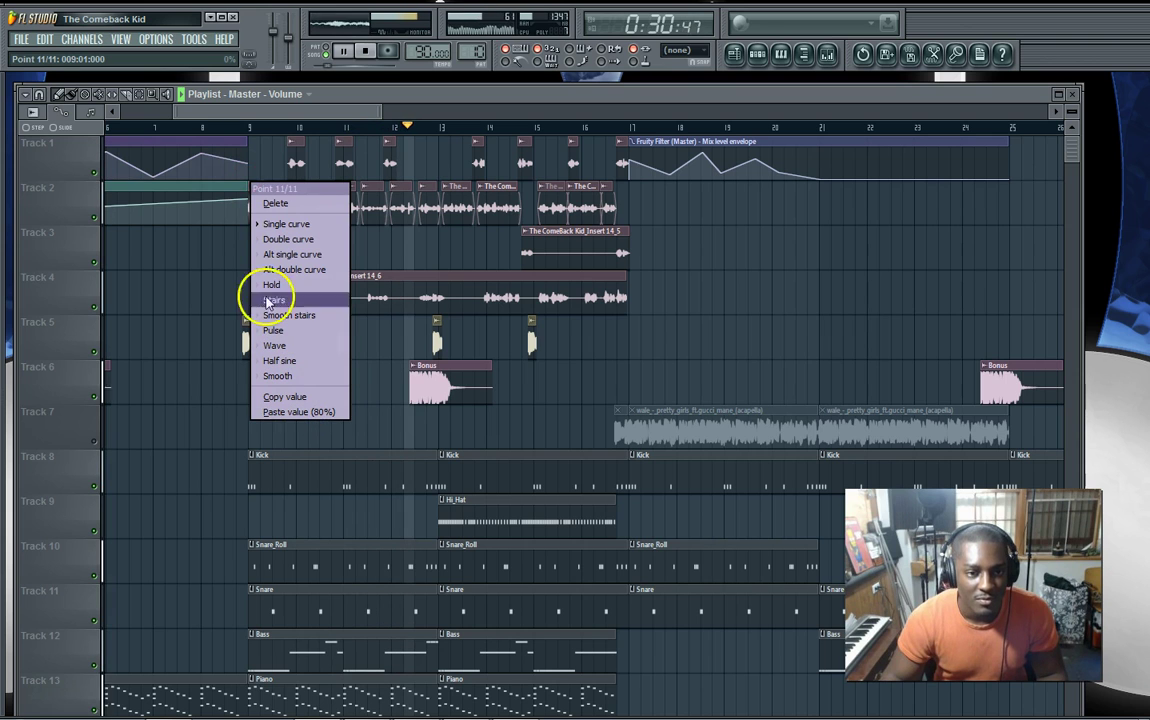
pyautogui.click(256, 160)
pyautogui.rightClick(250, 168)
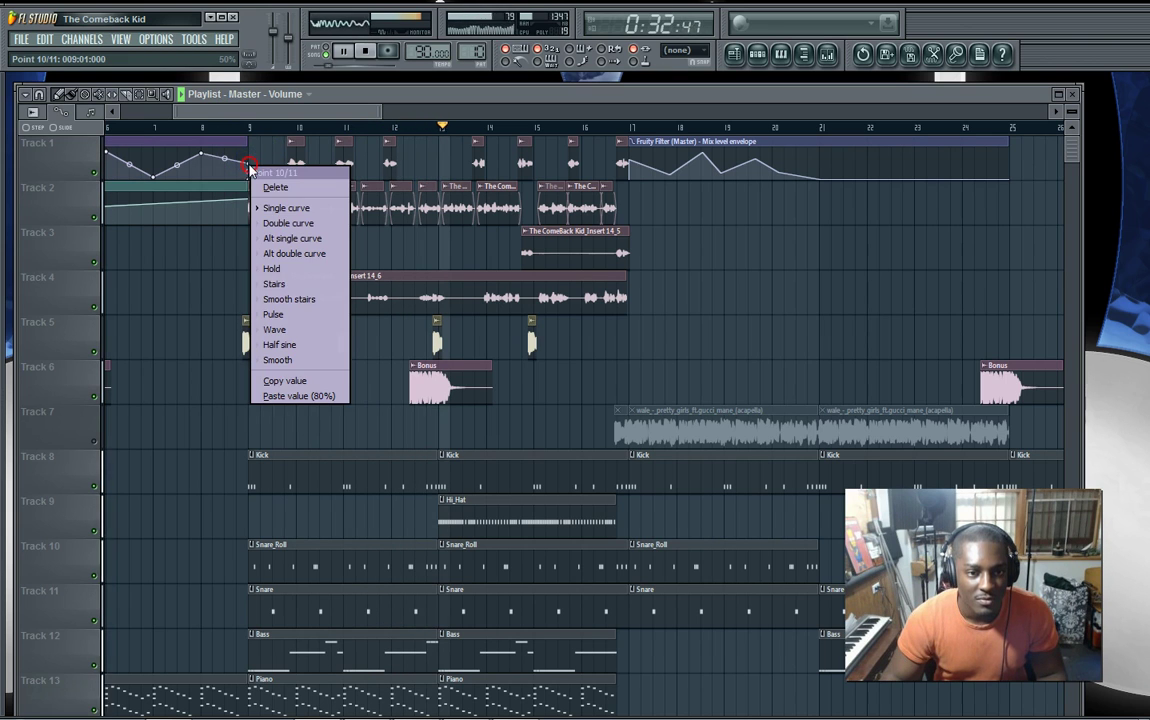
pyautogui.click(292, 381)
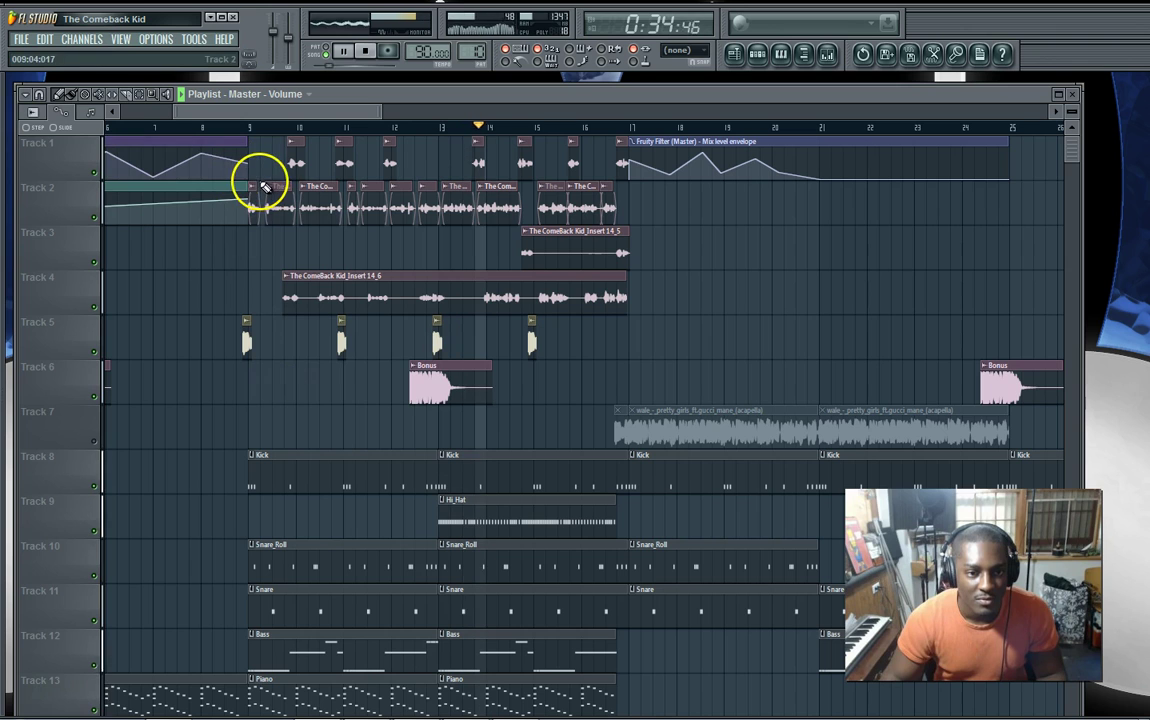
pyautogui.rightClick(248, 180)
pyautogui.click(298, 411)
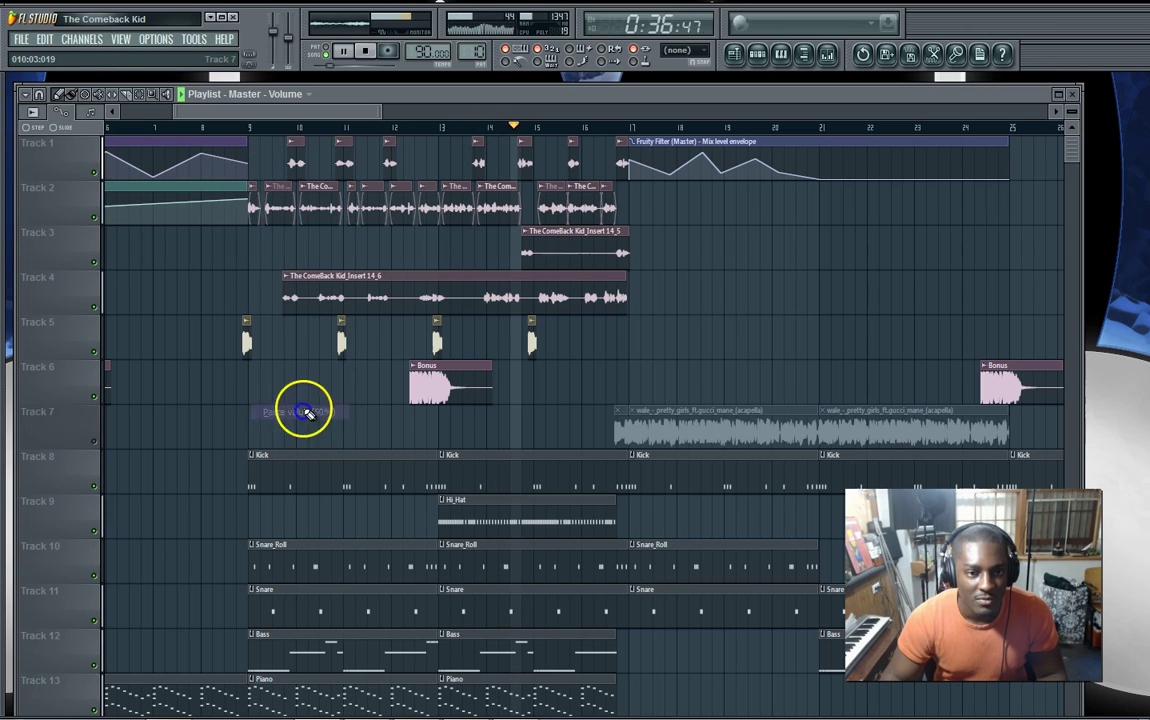
pyautogui.click(250, 164)
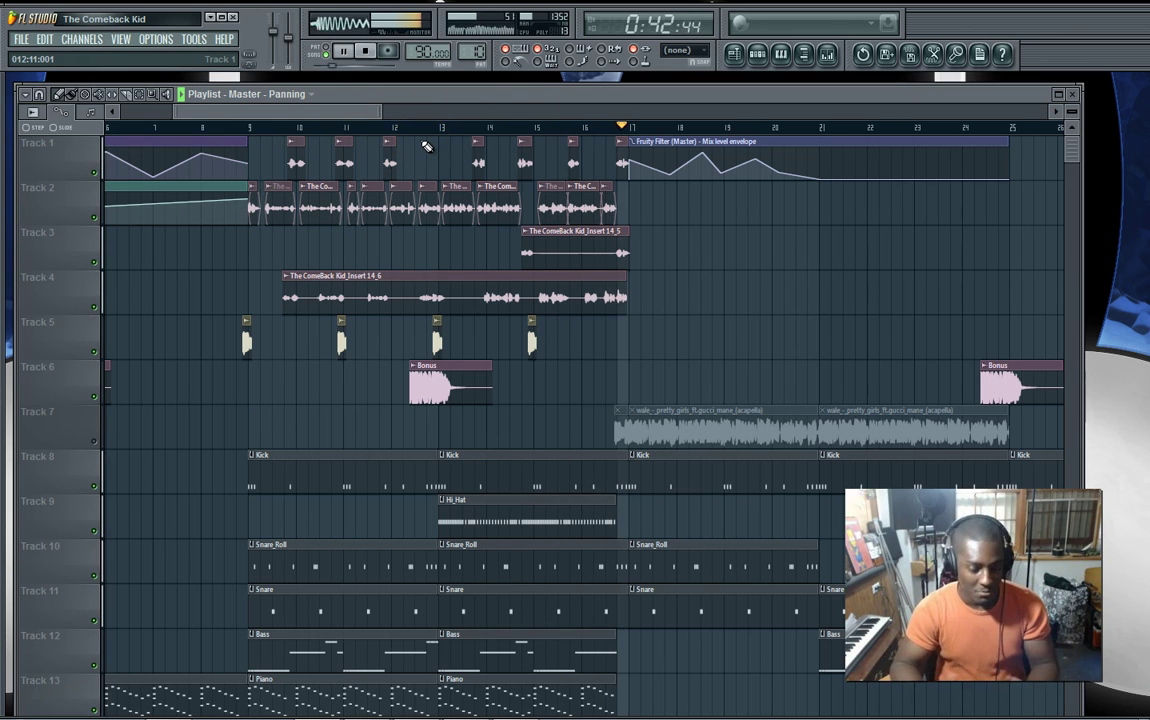
# Open the mixer during playback and look through its instrument and vocal tracks, including Snare, Piano, Choir and Eerie Pad.
pyautogui.click(380, 108)
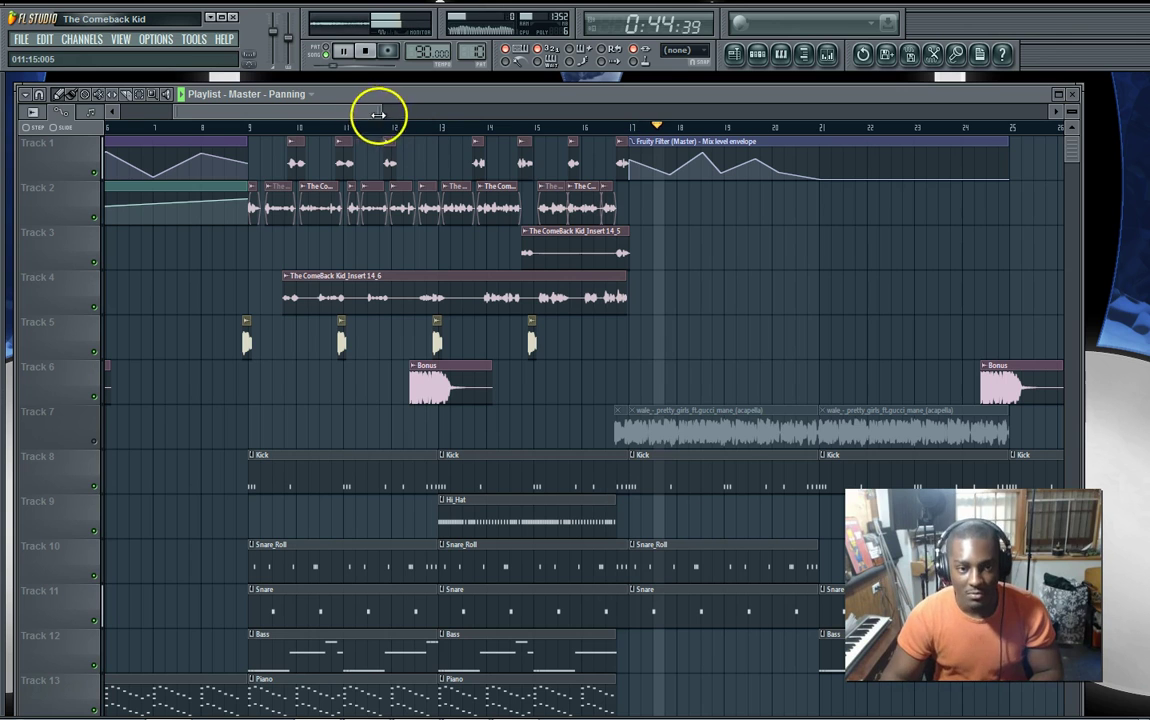
pyautogui.moveTo(372, 113); pyautogui.dragTo(470, 113)
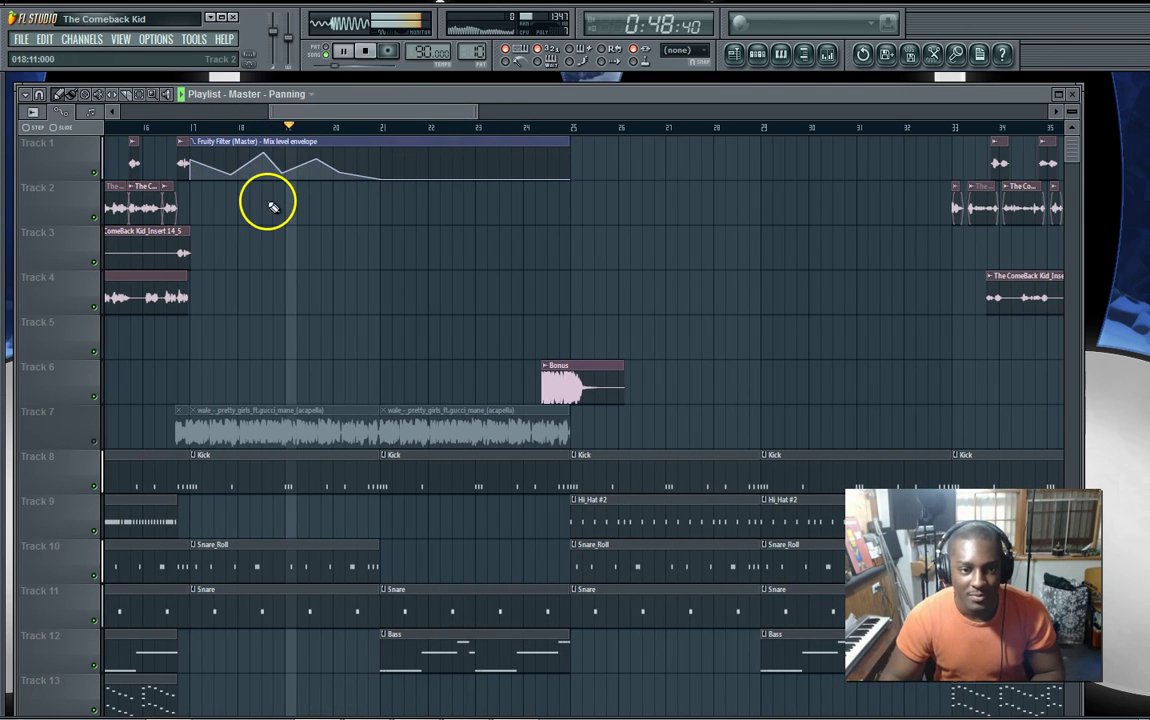
pyautogui.click(828, 57)
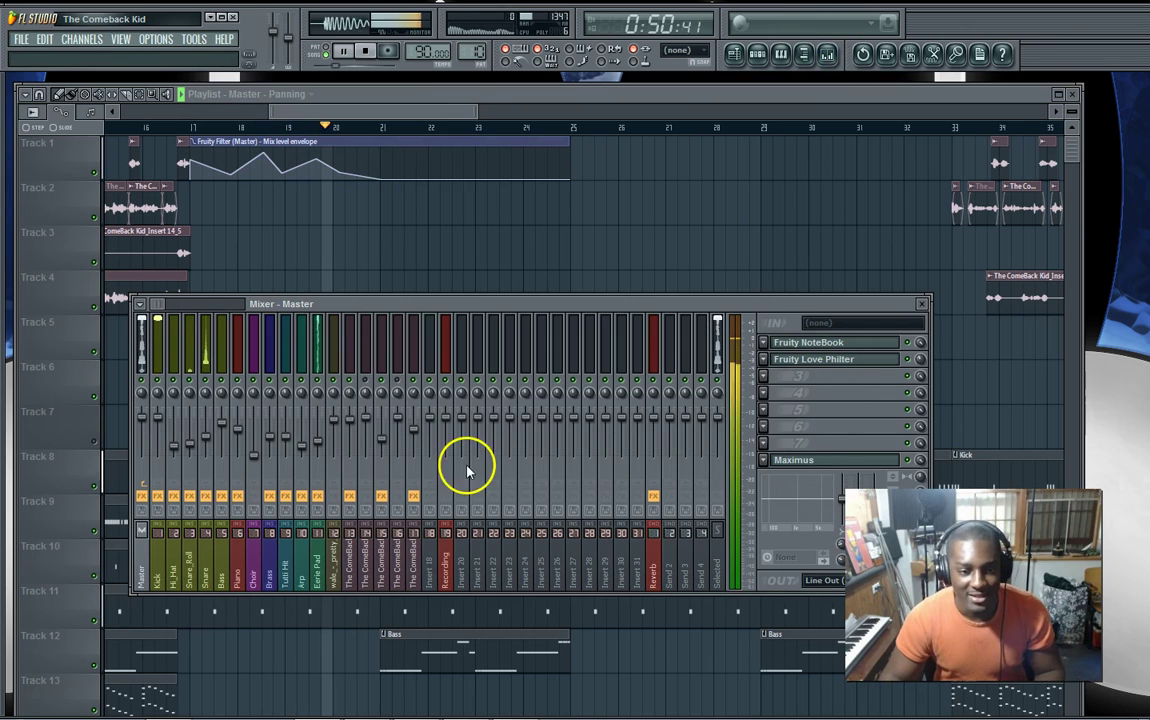
pyautogui.click(173, 372)
pyautogui.click(220, 363)
pyautogui.click(254, 370)
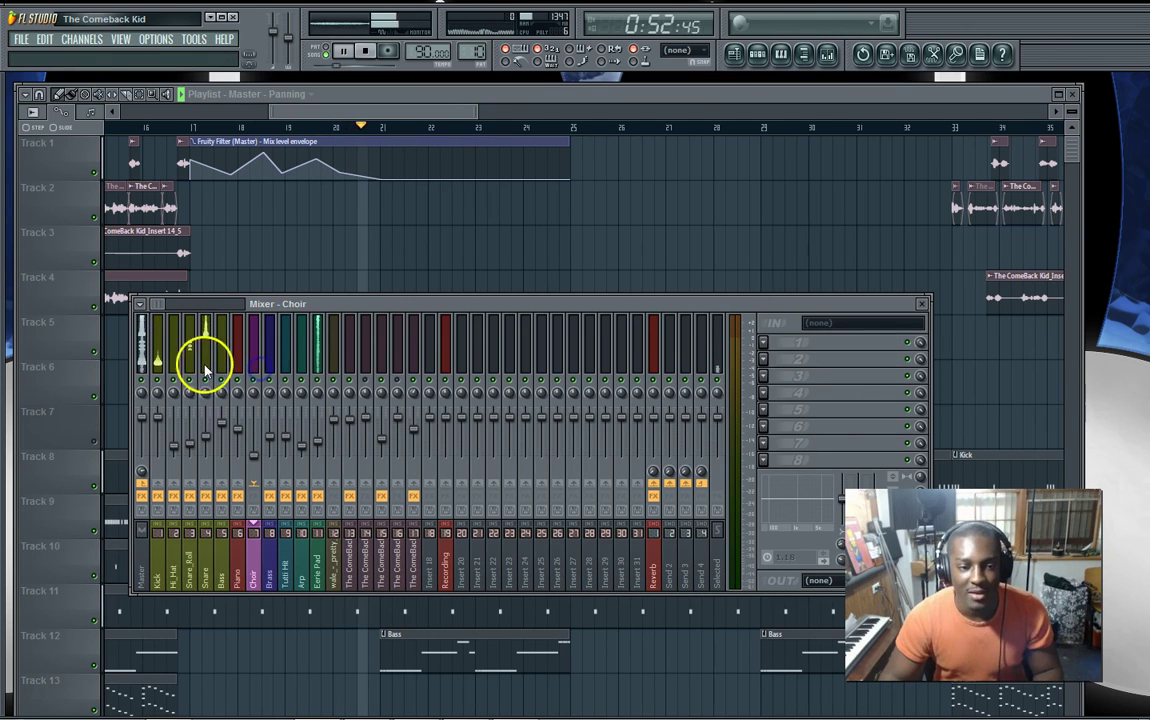
pyautogui.click(206, 366)
pyautogui.click(317, 365)
pyautogui.click(395, 353)
pyautogui.click(381, 354)
pyautogui.click(318, 354)
pyautogui.click(270, 356)
pyautogui.click(239, 357)
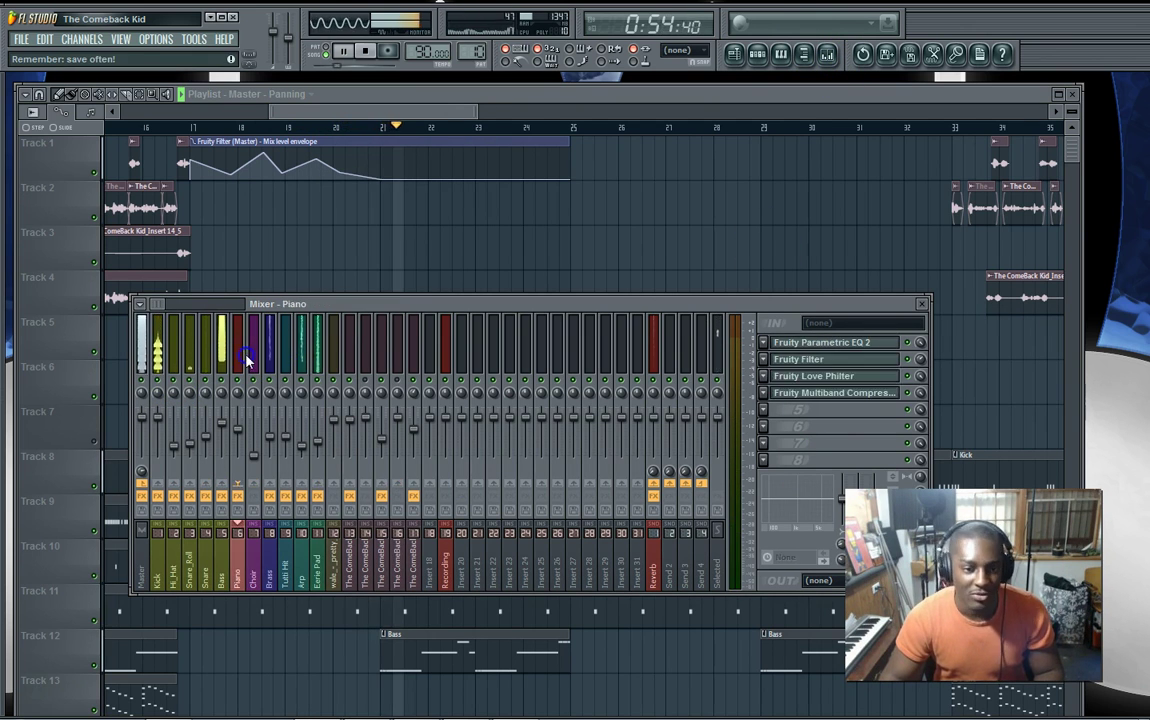
pyautogui.click(206, 360)
pyautogui.click(284, 361)
pyautogui.click(334, 366)
pyautogui.click(290, 375)
pyautogui.click(231, 367)
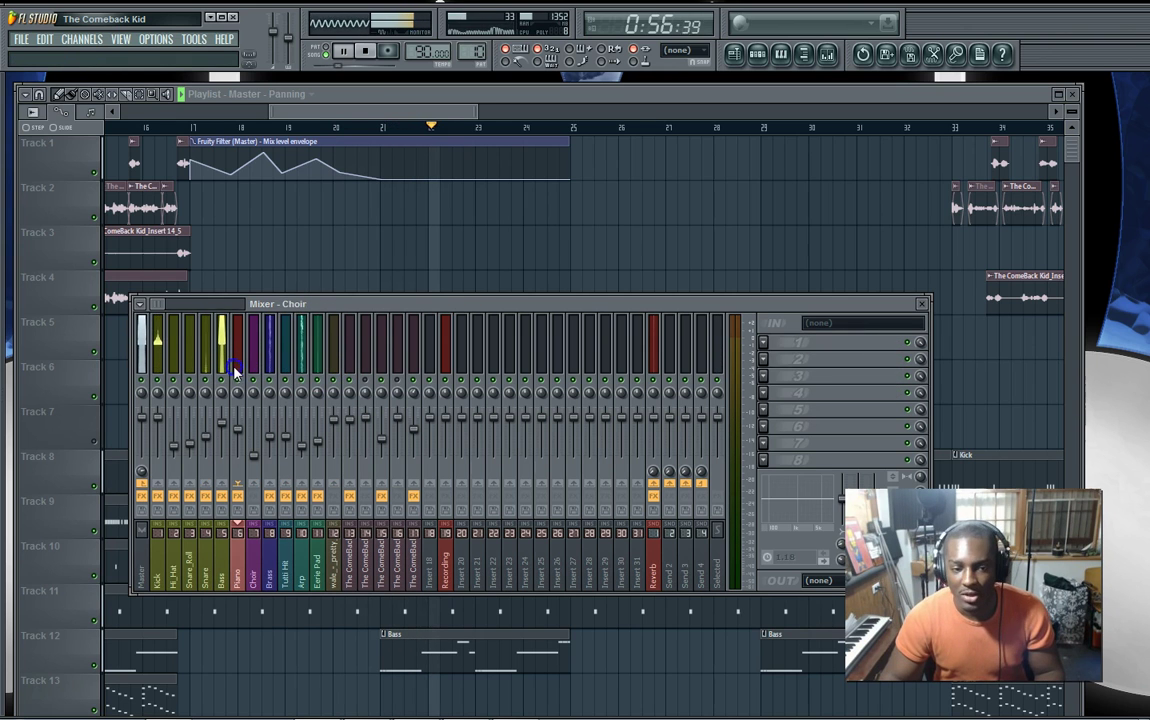
# Restart the song from the beginning and skip playback ahead to just after bar 8 to hear the transition into bar 9.
pyautogui.moveTo(390, 110); pyautogui.dragTo(213, 115)
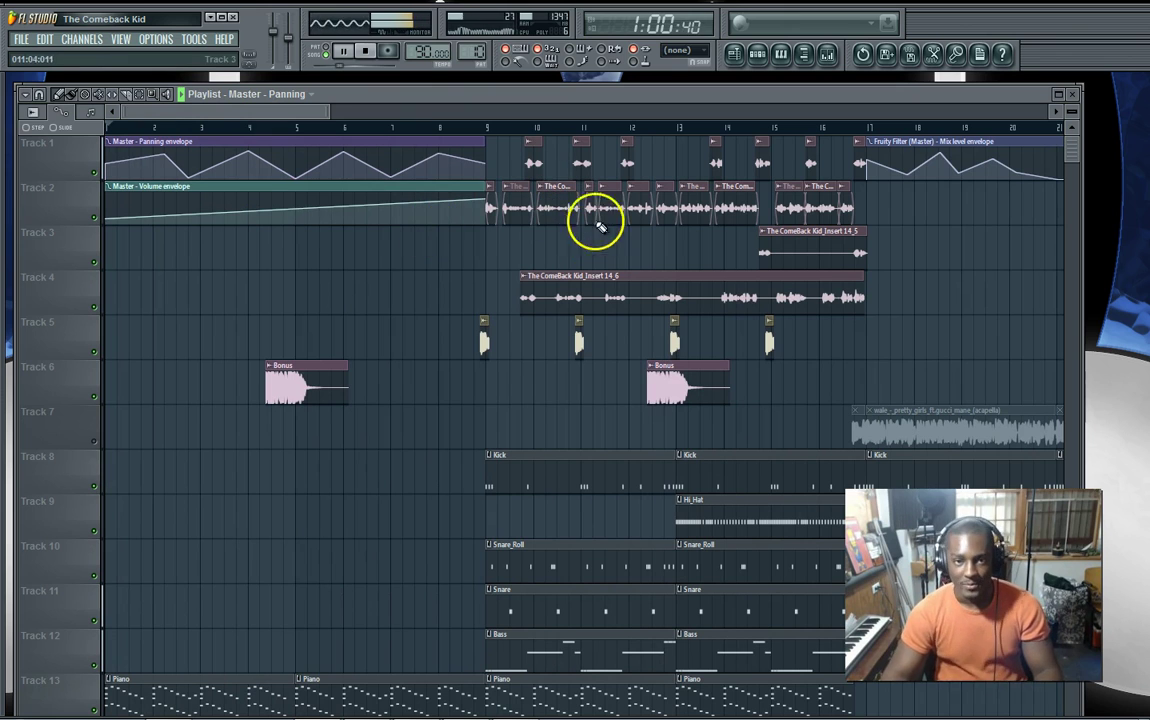
pyautogui.click(364, 50)
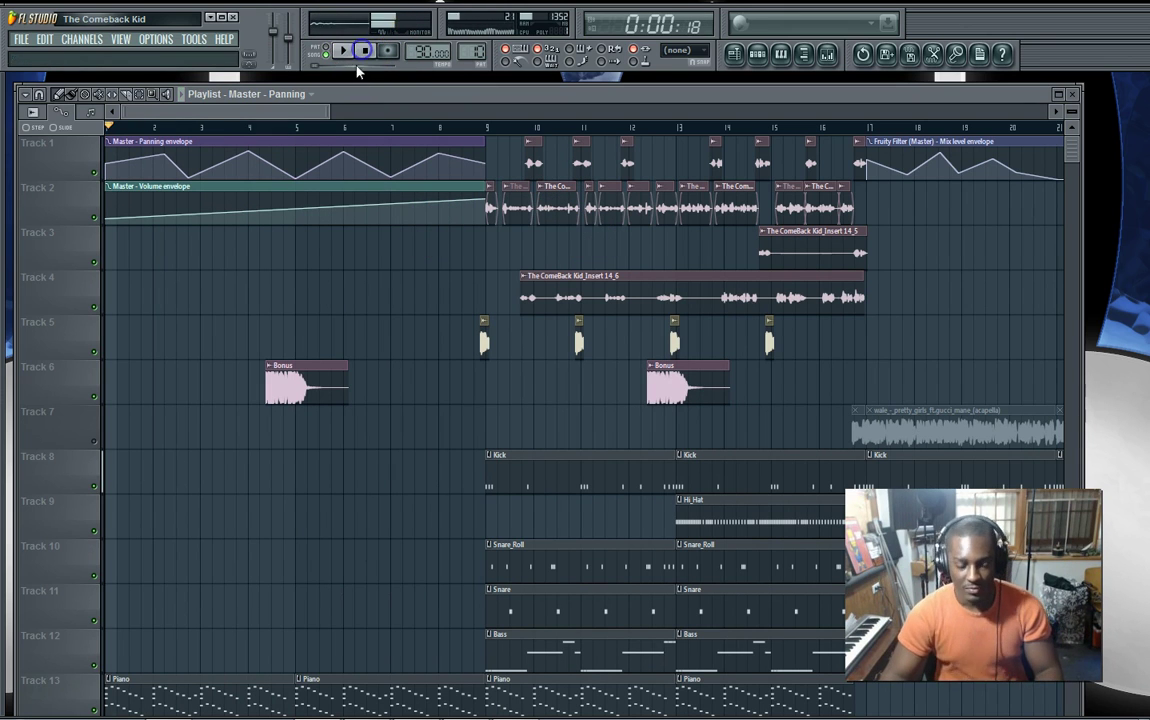
pyautogui.click(341, 51)
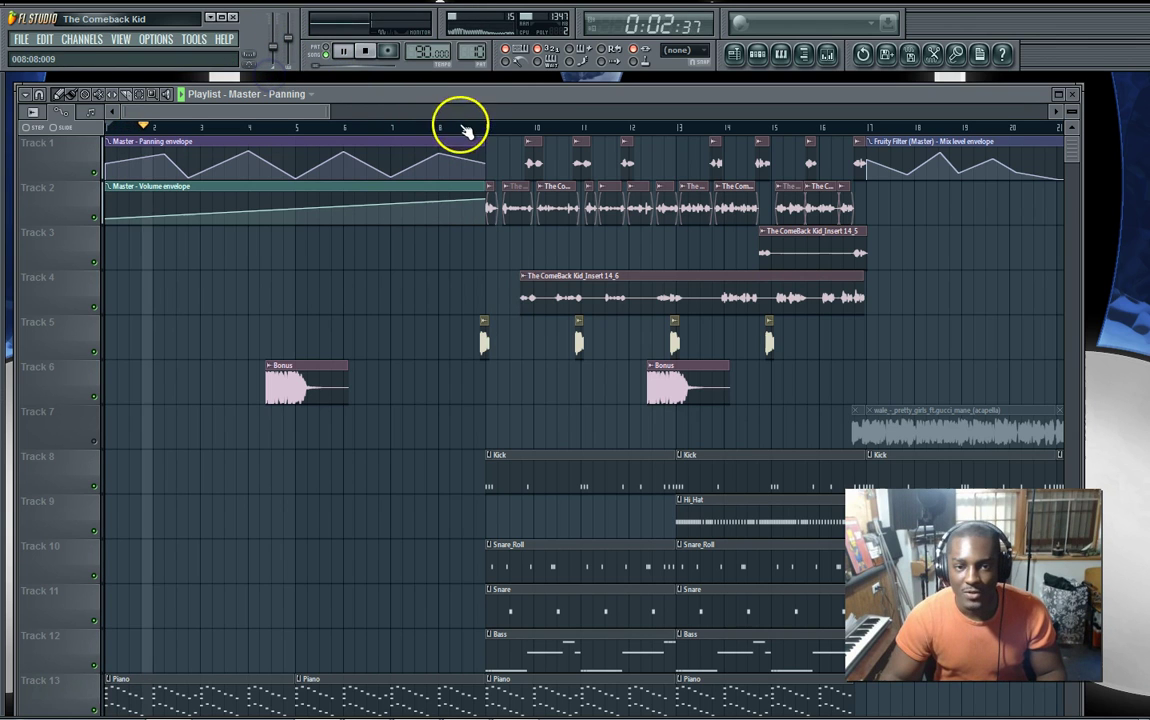
pyautogui.click(456, 126)
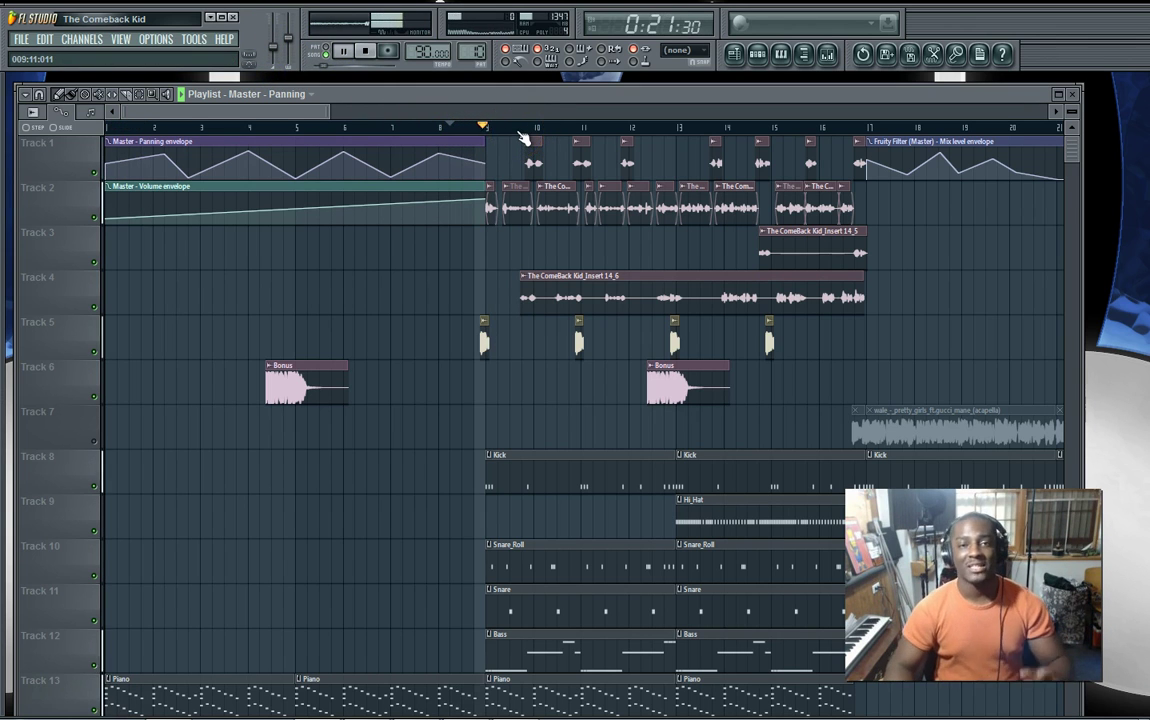